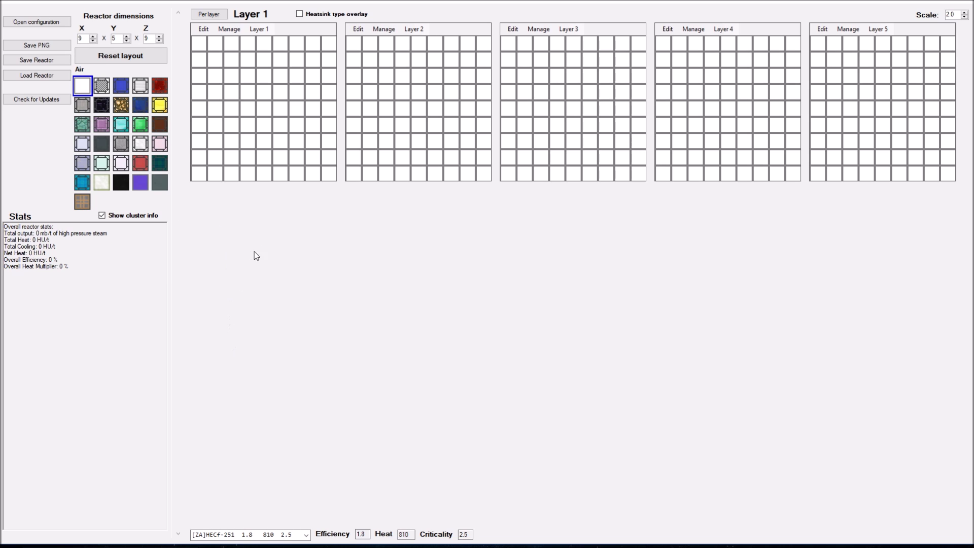
Step: Open a new Chrome window, search for "hellrages reactor planner" and open the NC-Reactor-Planner GitHub repository
mouse_move(228, 545)
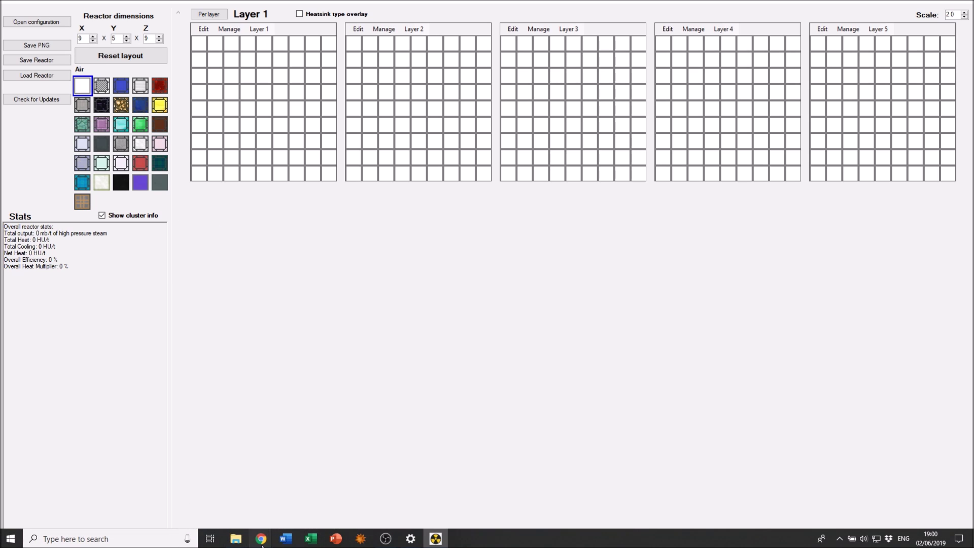
mouse_move(260, 539)
left_click(314, 487)
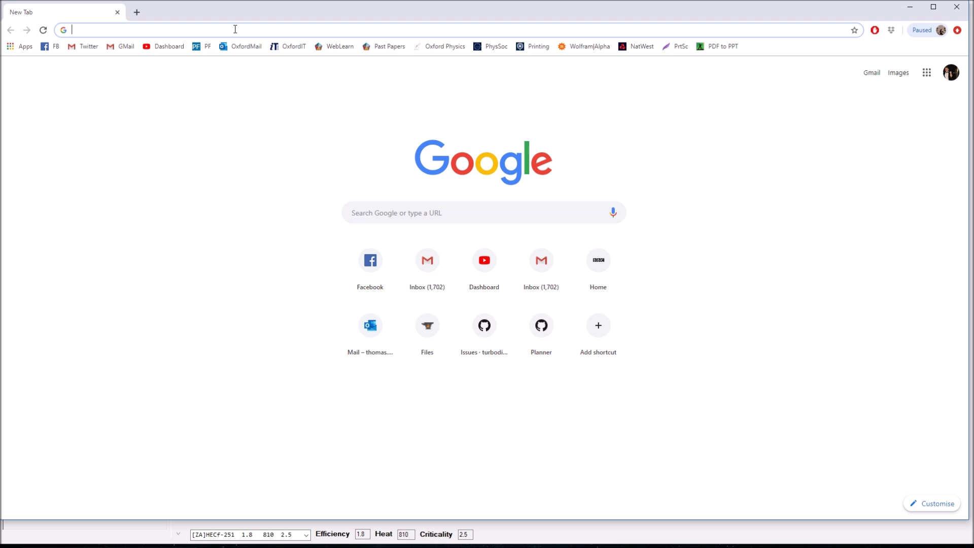
type("hellrag")
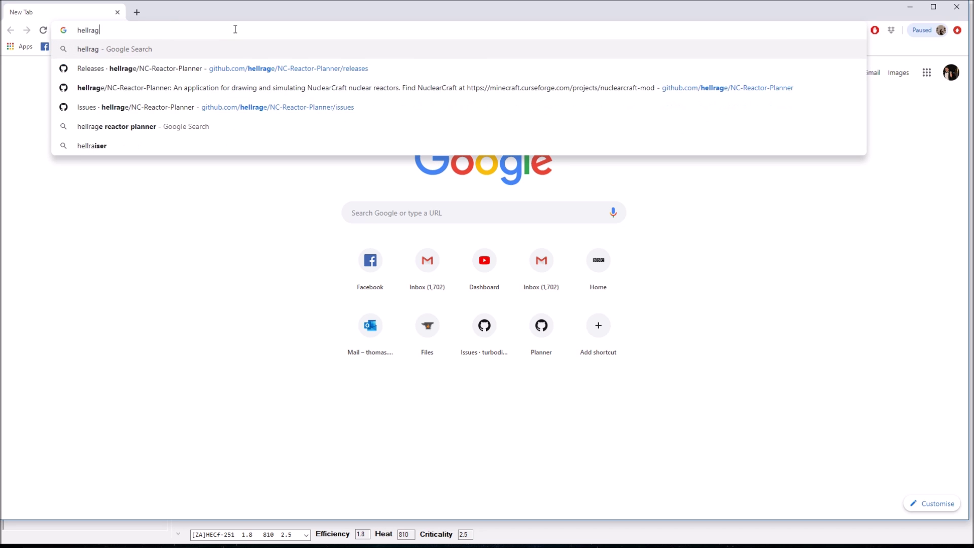
type("es reactor ")
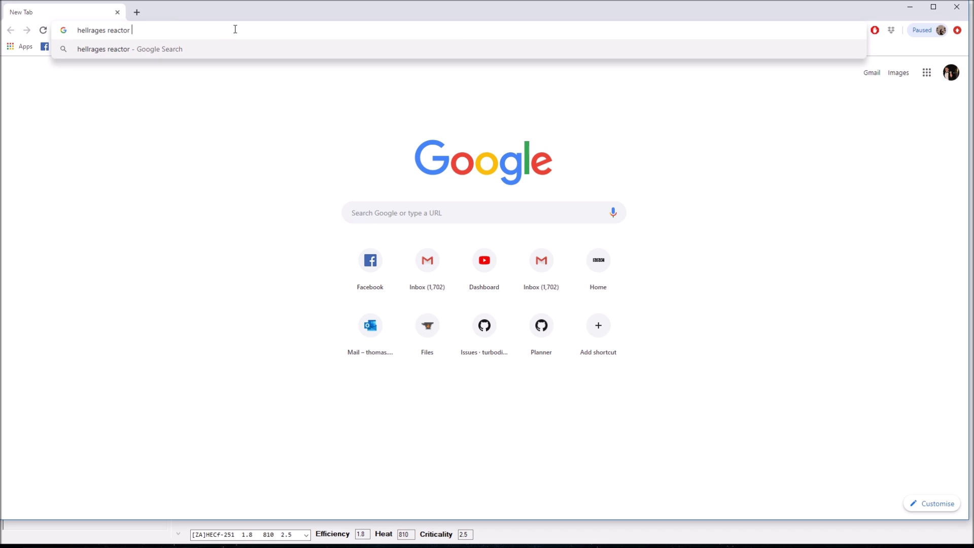
type("planner")
key("Return")
left_click(169, 150)
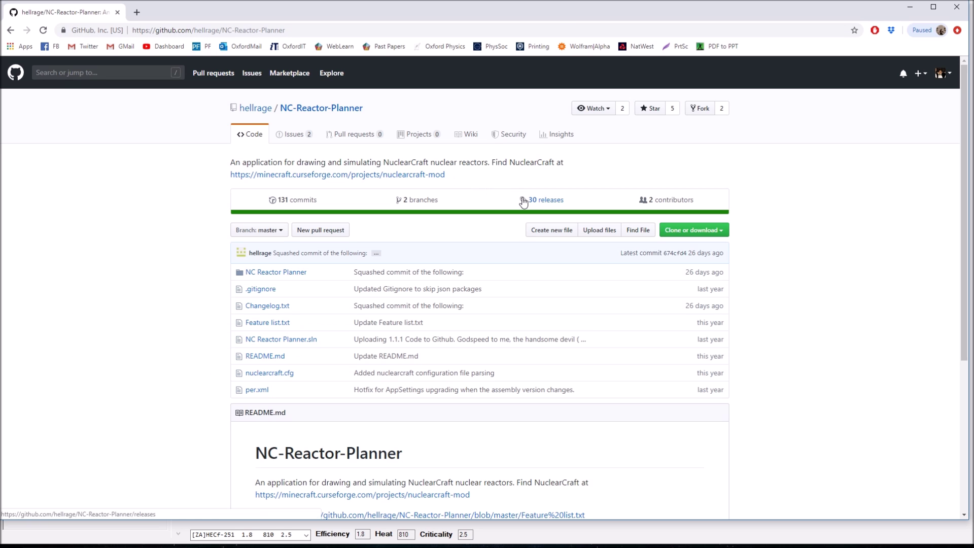
Step: Browse the repository's releases and open the v2.0.14 pre-release "[OVERHAUL] Fuel list formatting, heatsink tweaks"
left_click(526, 203)
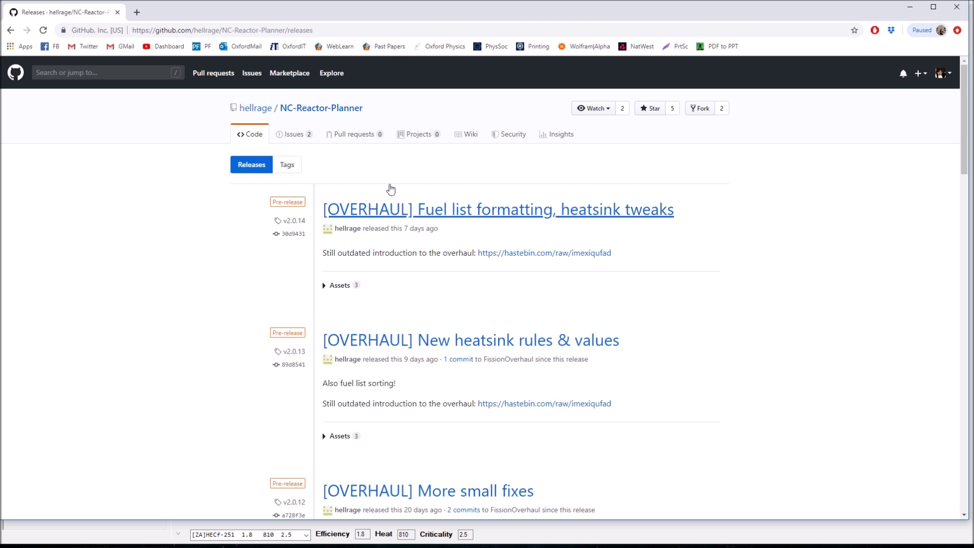
scroll(323, 226, "down", 4)
scroll(321, 227, "down", 7)
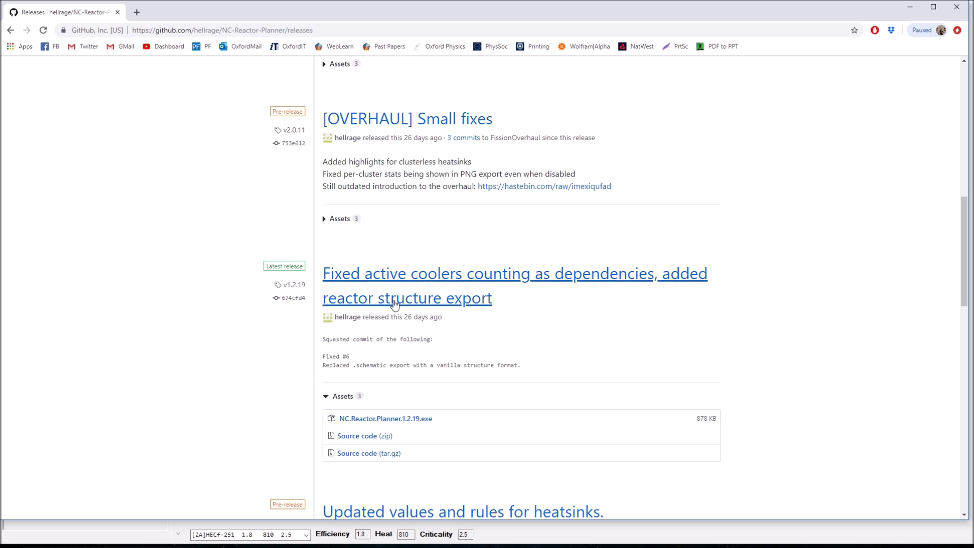
scroll(177, 277, "up", 9)
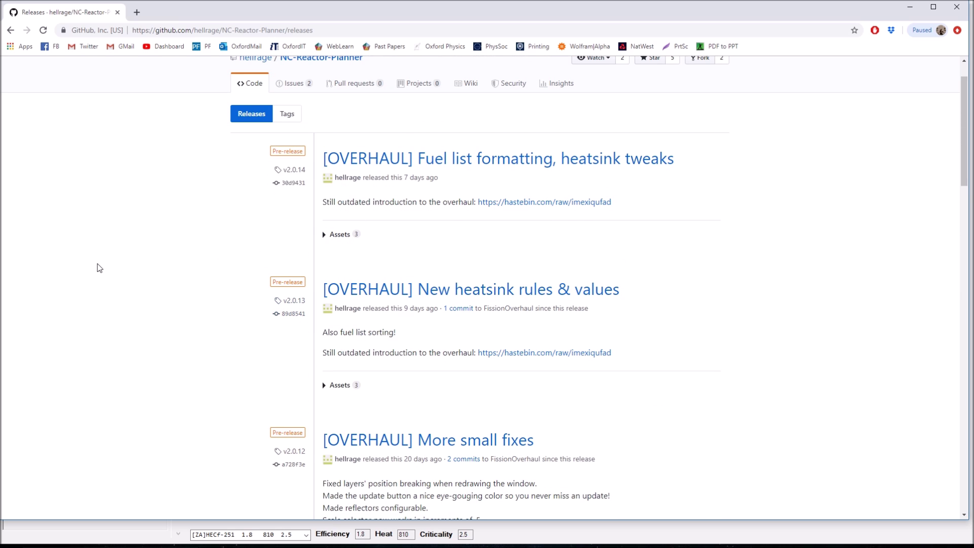
left_click(396, 162)
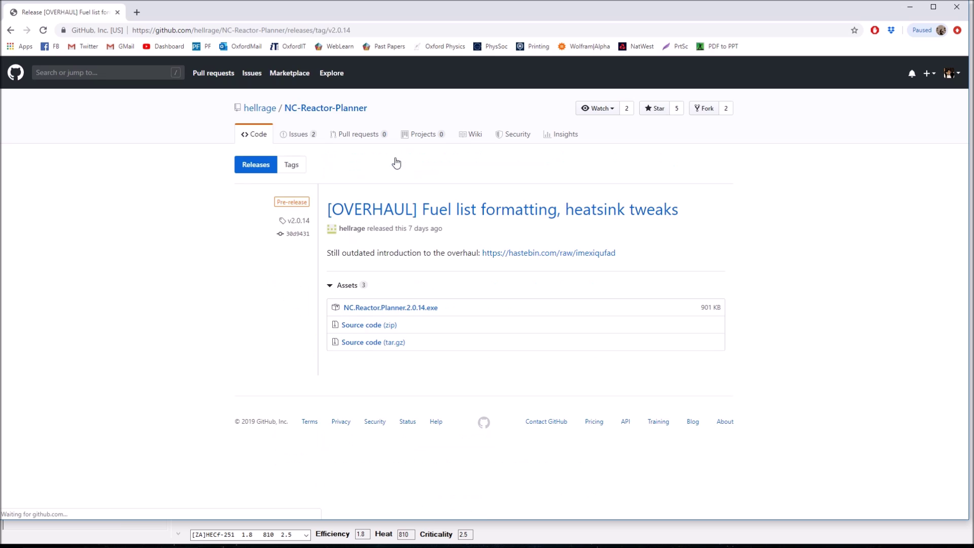
Step: Download NC.Reactor.Planner.2.0.14.exe into the Downloads > Games > Minecraft > Programs > Planner Tutorial folder
left_click(375, 310)
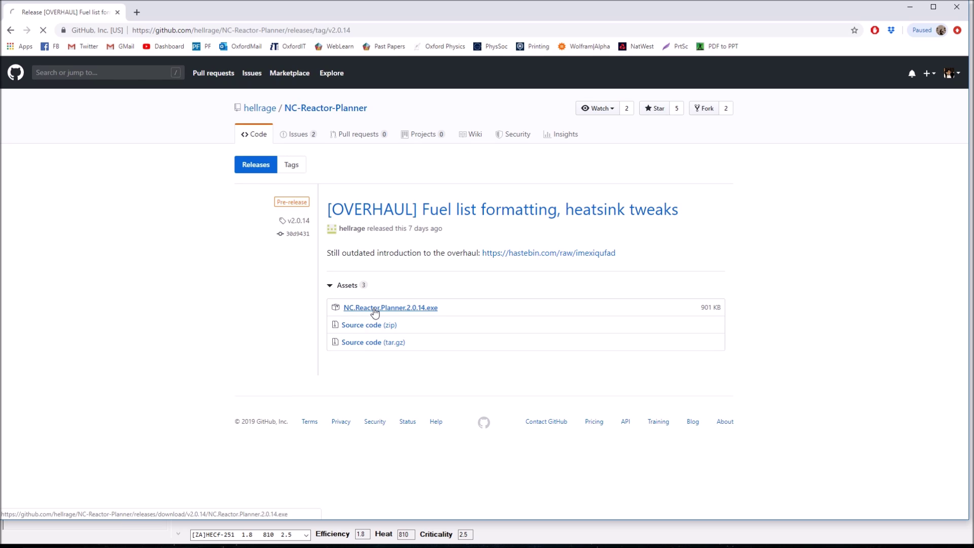
left_click(45, 83)
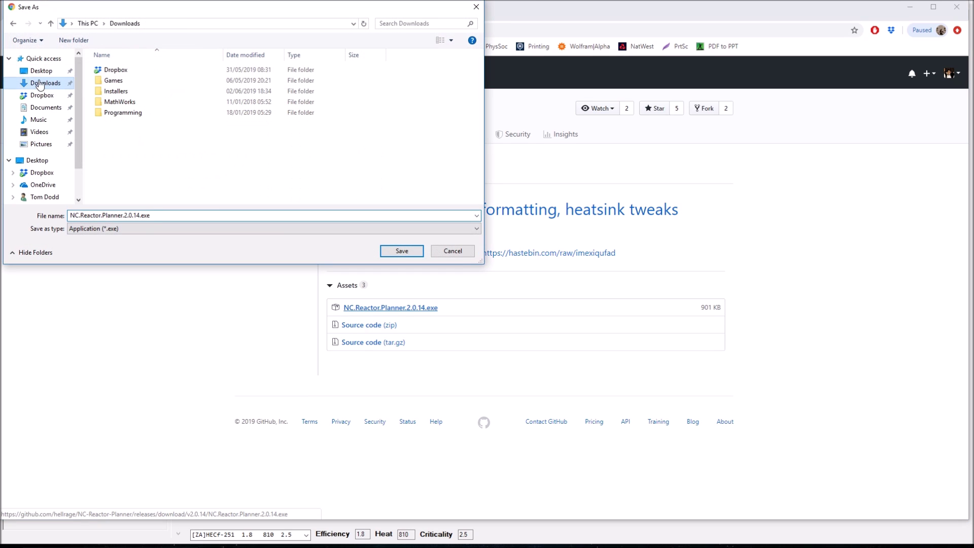
left_click(107, 81)
double_click(108, 81)
double_click(115, 101)
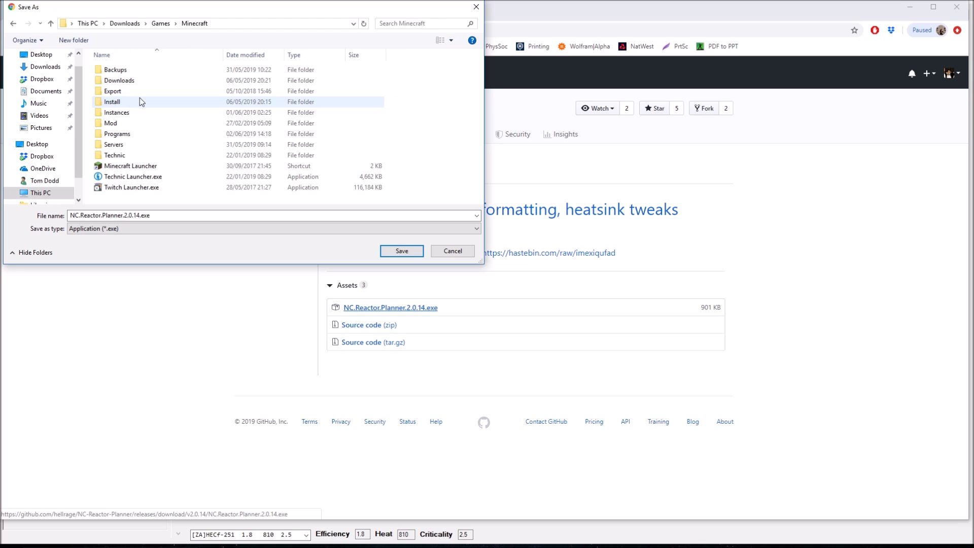
double_click(118, 133)
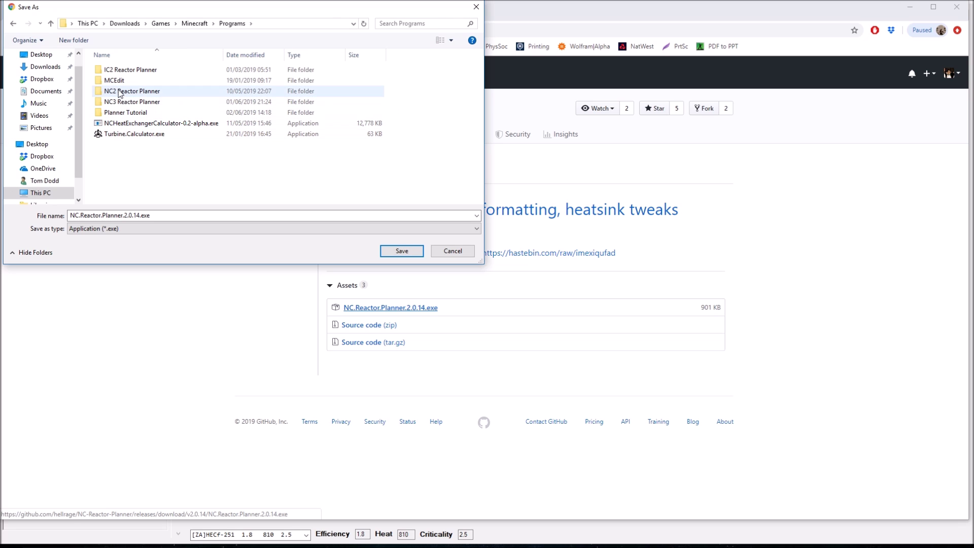
double_click(144, 109)
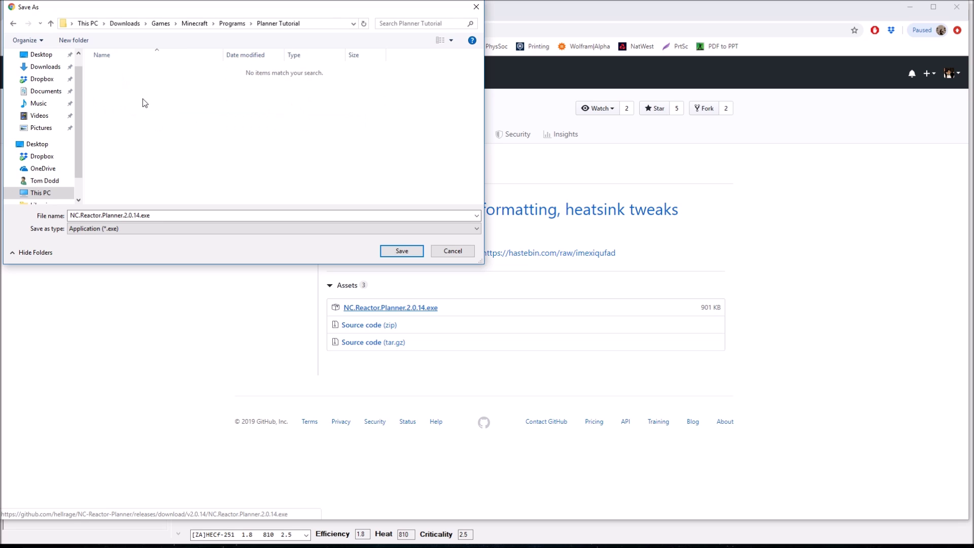
left_click(400, 250)
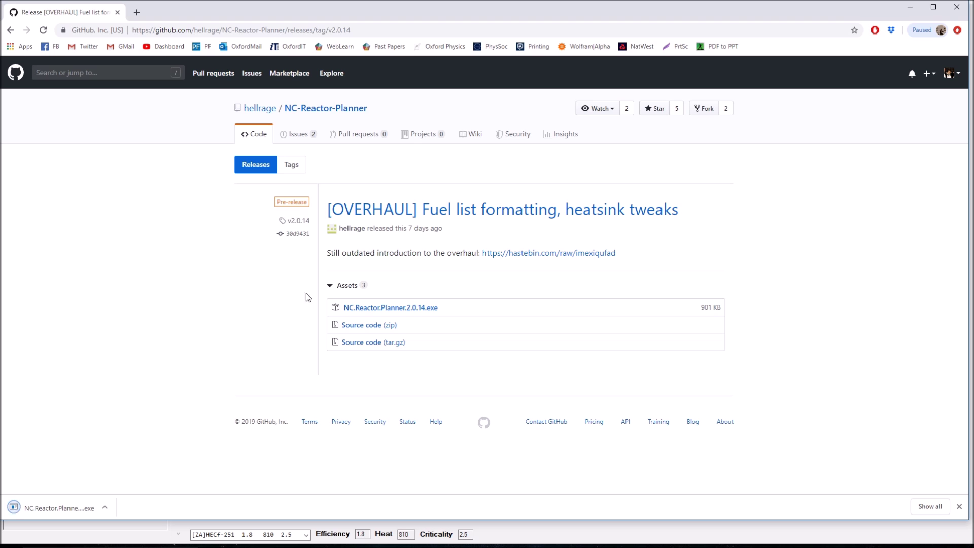
Step: Run the downloaded NC.Reactor.Planner.2.0.14.exe despite the Windows SmartScreen block and maximize its window
left_click(56, 507)
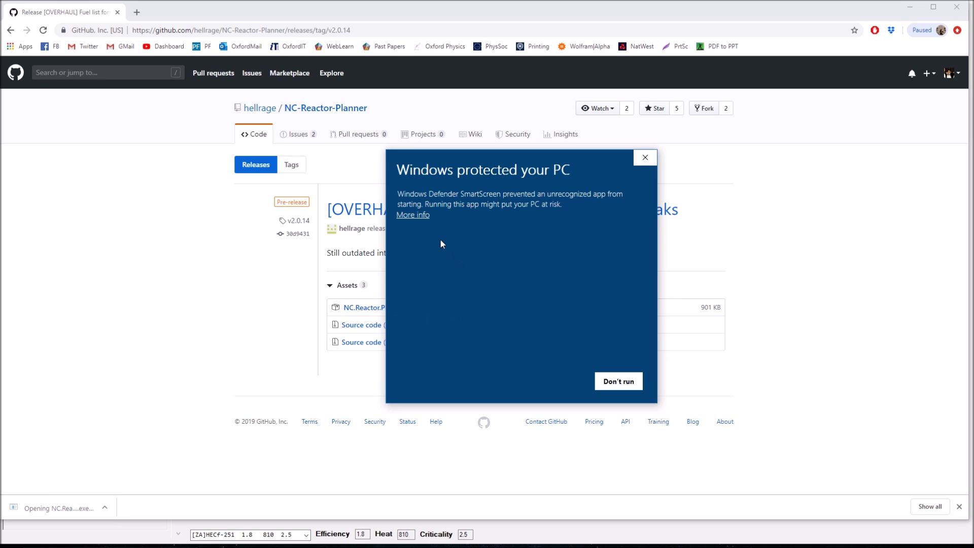
left_click(413, 216)
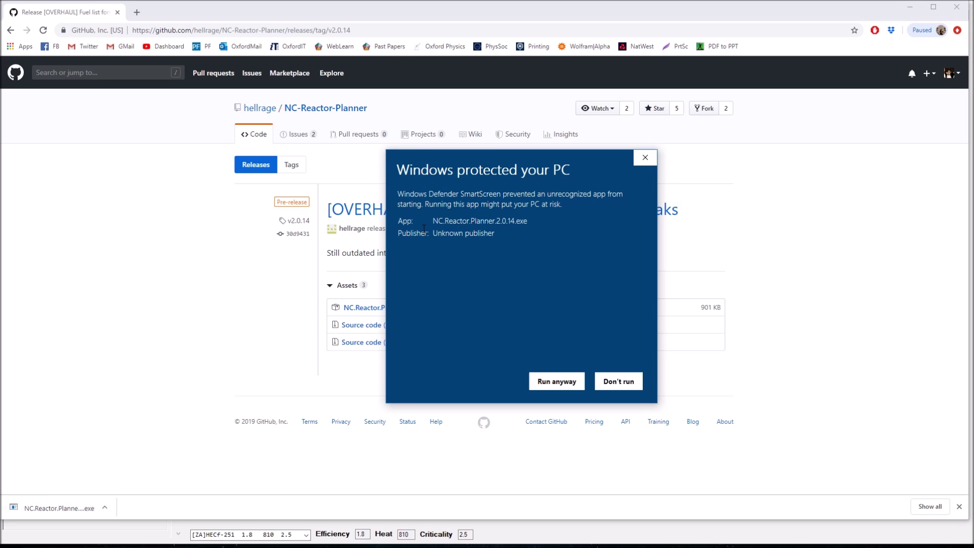
left_click(556, 380)
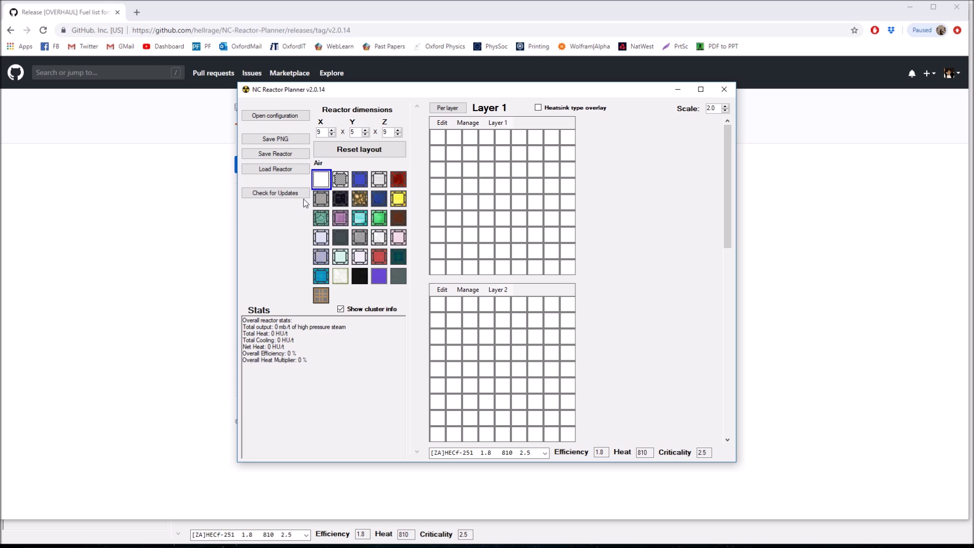
key("super+Up")
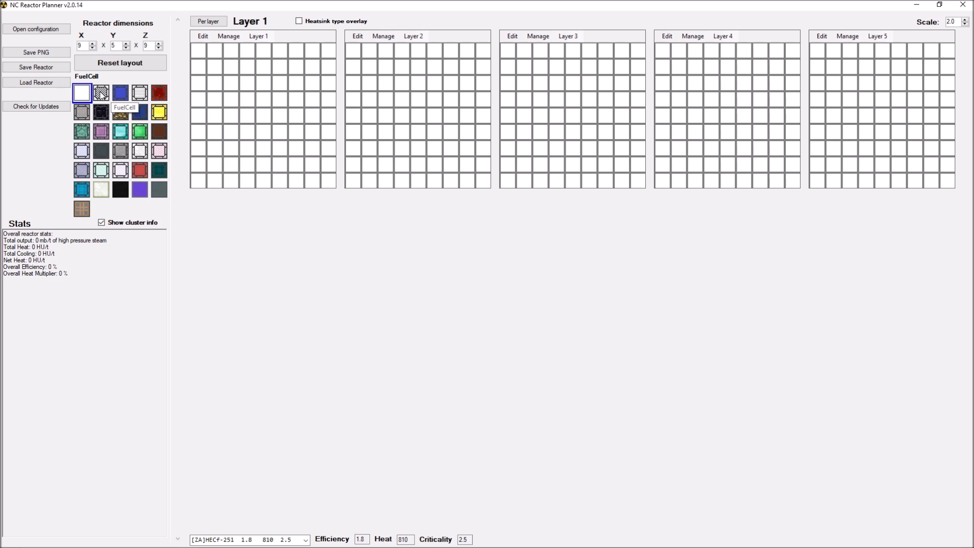
Step: With the fuel cell block chosen, look through the whole fuel list, then switch the block to Air
left_click(101, 94)
left_click(304, 539)
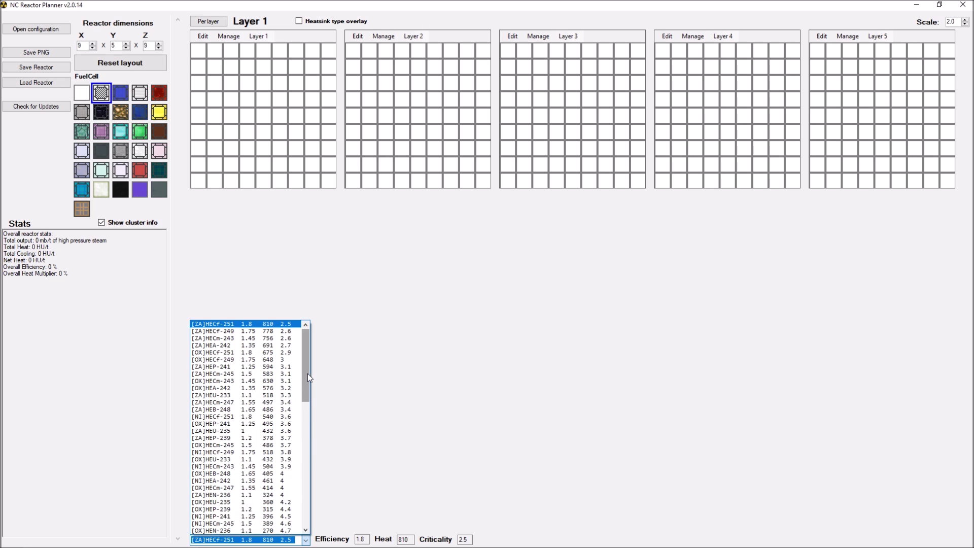
left_click_drag(307, 373, 287, 511)
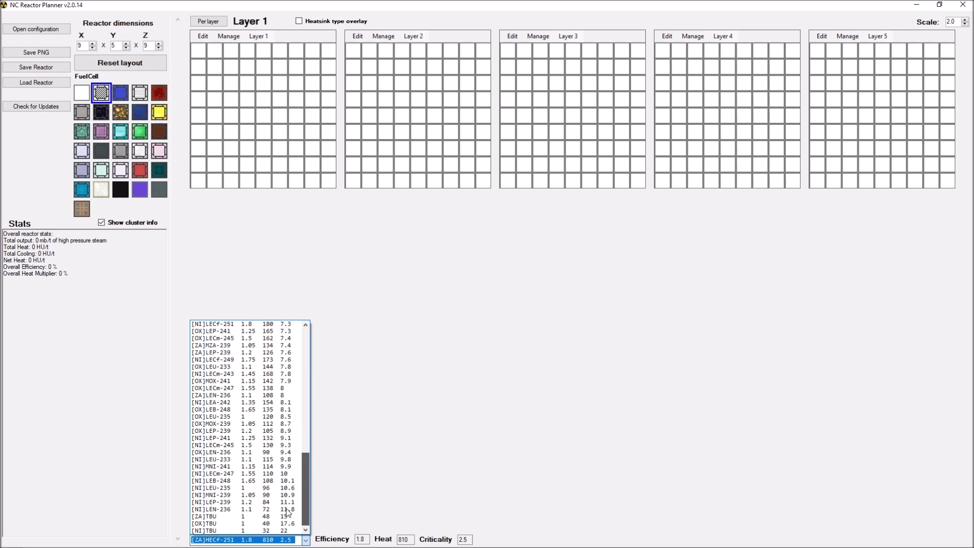
left_click(387, 229)
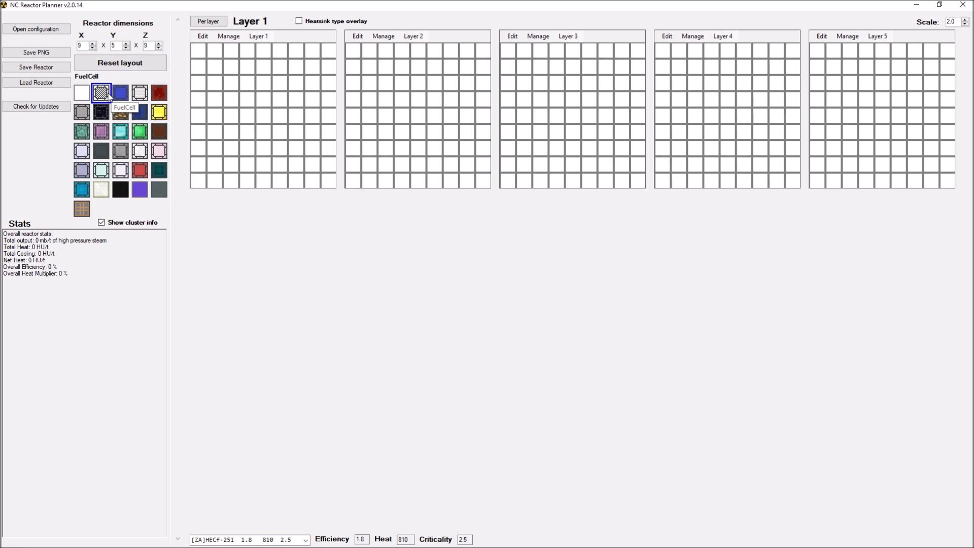
left_click(81, 93)
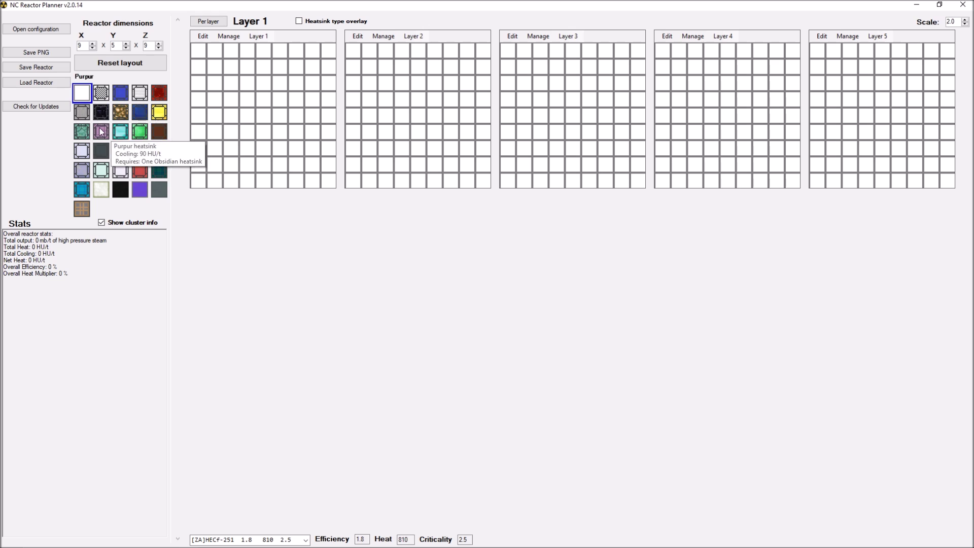
Step: Paint freehand test strokes of Beryllium moderator blocks on the Layer 1 and Layer 2 grids
left_click(101, 189)
mouse_move(247, 66)
left_mouse_down()
mouse_move(279, 111)
mouse_move(243, 147)
mouse_move(215, 99)
left_mouse_up()
left_click(401, 98)
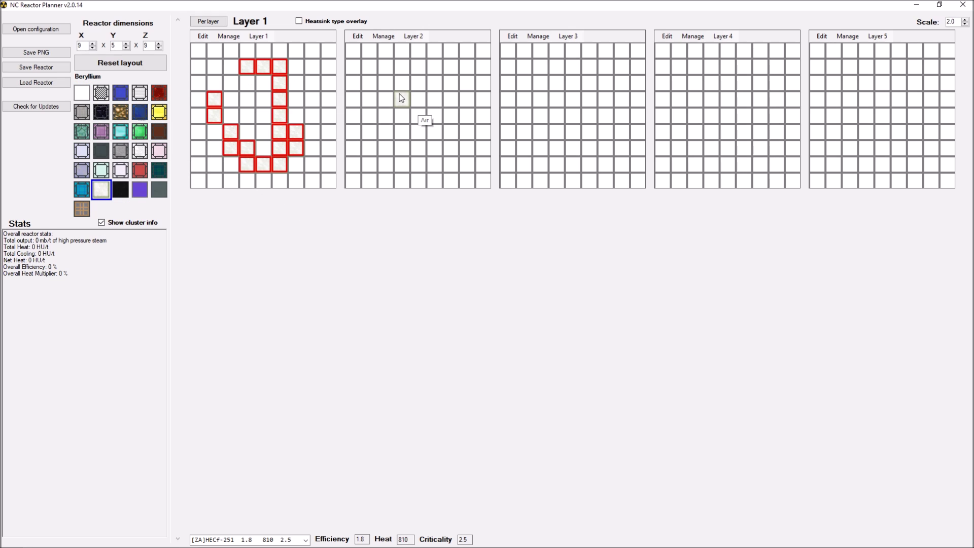
left_click(434, 115)
left_click(434, 98)
left_click(400, 178)
left_click(369, 132)
mouse_move(369, 67)
left_mouse_down()
mouse_move(423, 130)
mouse_move(435, 90)
left_mouse_up()
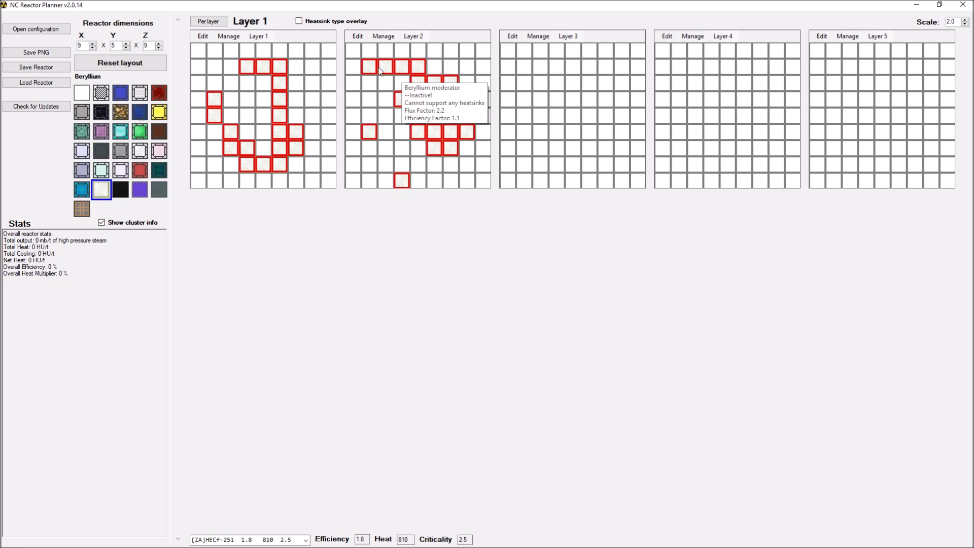
Step: Erase all the Beryllium moderator blocks from the Layer 2 grid
right_click(435, 90)
right_click(451, 132)
right_click(405, 120)
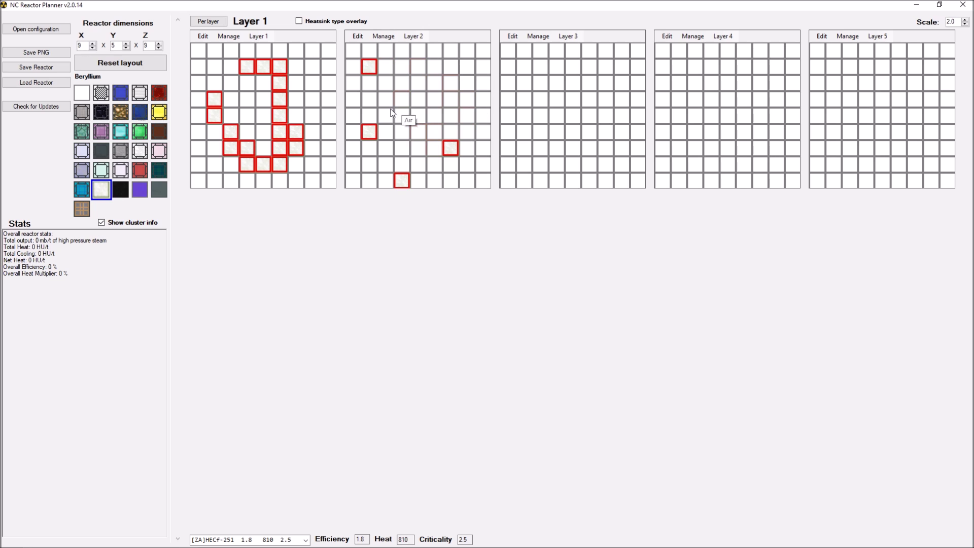
right_click(451, 147)
right_click(369, 131)
right_click(401, 180)
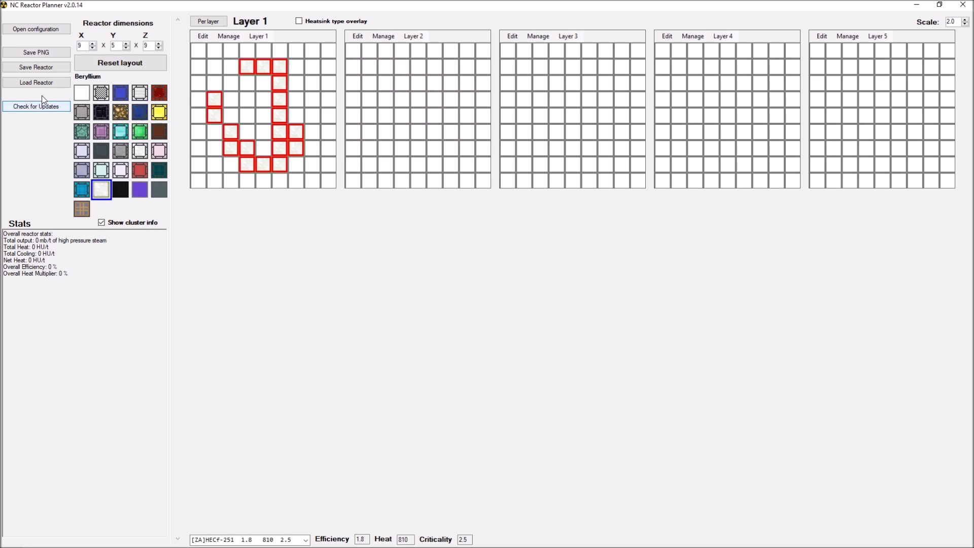
Step: Clear the Beryllium blocks from Layer 1 by painting Air over them and erasing the rest, with FuelCell as the chosen block
left_click(85, 97)
mouse_move(263, 66)
left_mouse_down()
mouse_move(279, 66)
mouse_move(279, 99)
left_mouse_up()
left_click(231, 131)
left_click_drag(296, 147, 263, 163)
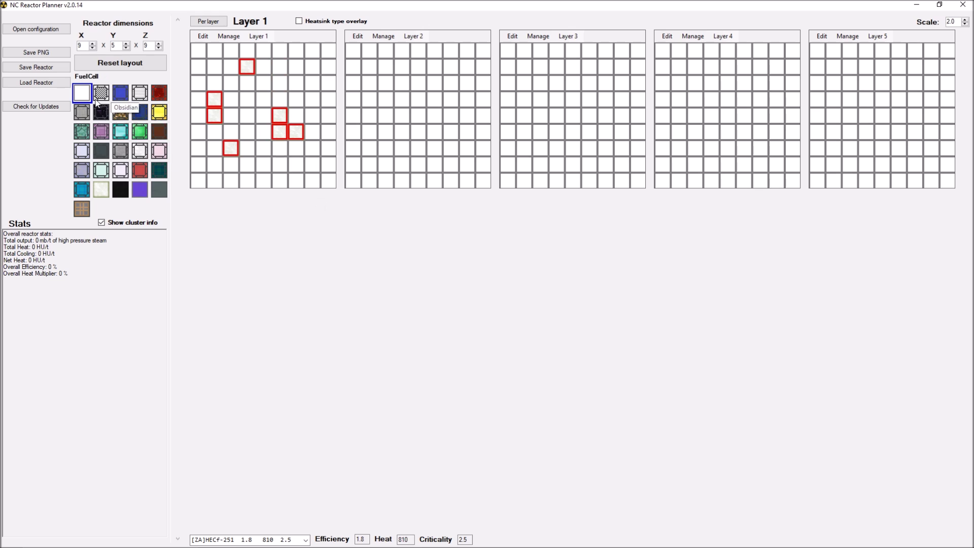
left_click(101, 93)
right_click(231, 147)
right_click(214, 115)
right_click(215, 98)
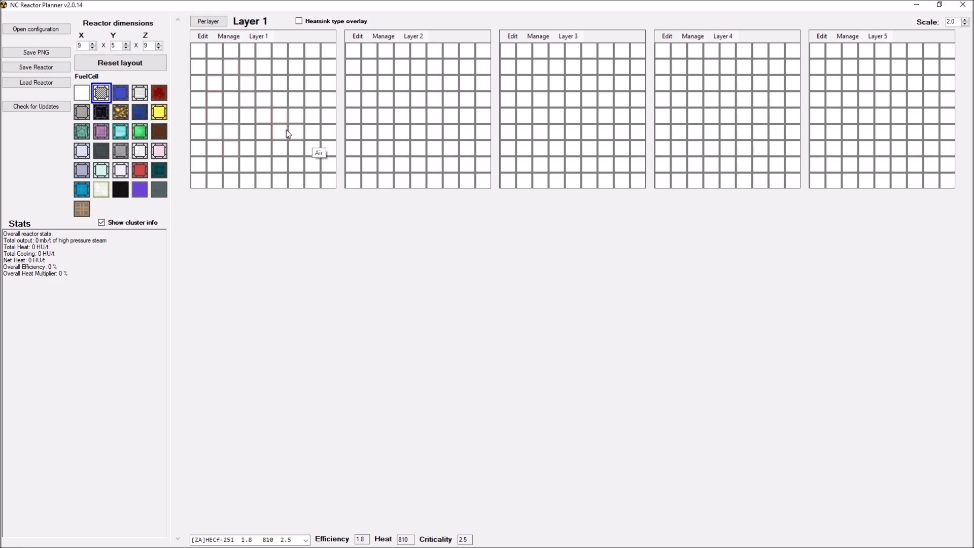
Step: Set the reactor dimensions to 7 x 5 x 7 and reset the layout to apply them
left_click(964, 21)
left_click(93, 48)
left_click(159, 48)
left_click(158, 48)
left_click(158, 48)
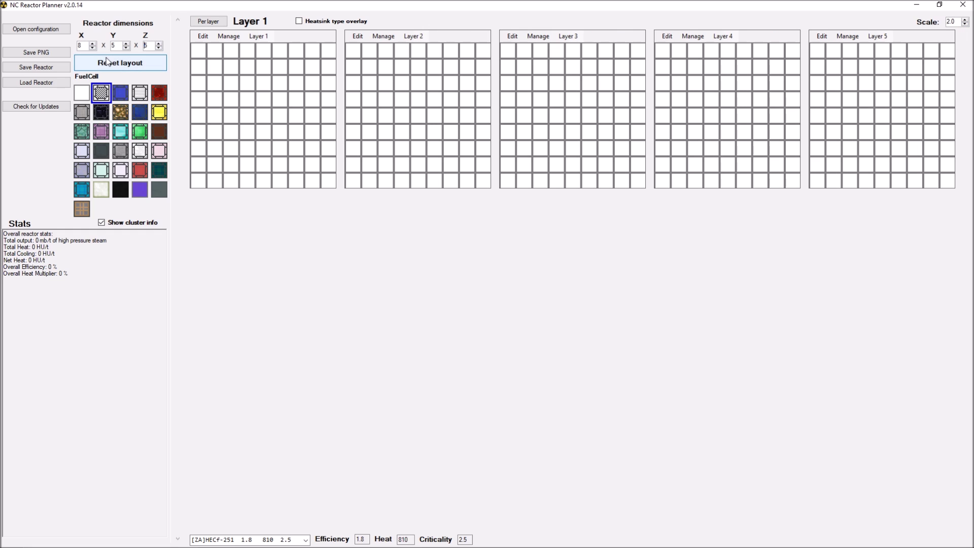
left_click(94, 47)
left_click(94, 48)
left_click(95, 48)
left_click(92, 44)
left_click(92, 44)
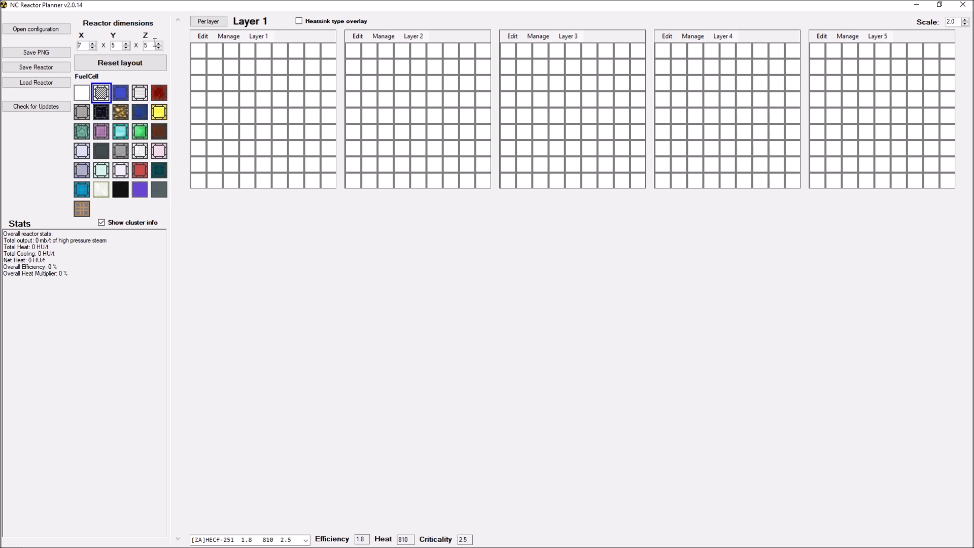
left_click(159, 43)
left_click(159, 44)
left_click(121, 62)
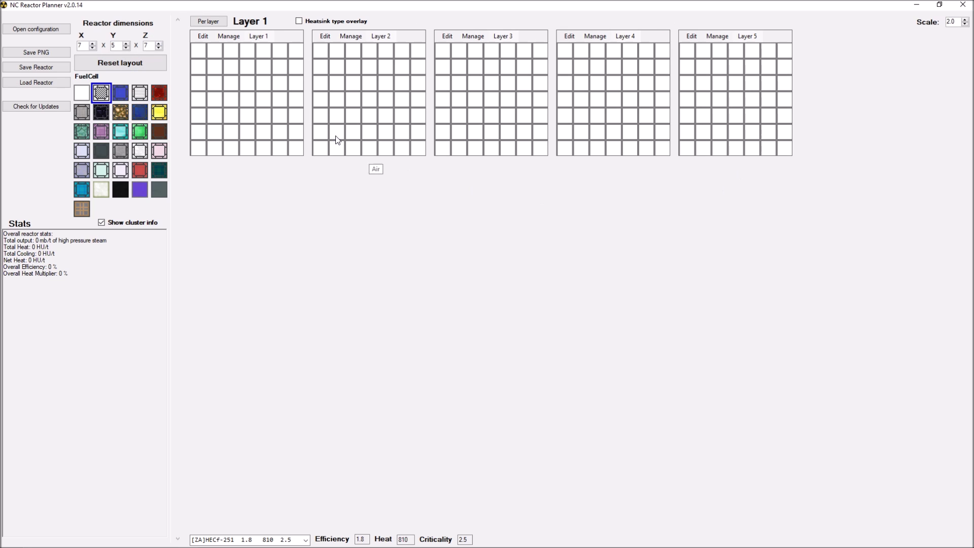
Step: Set the layout scale to 3.0 and look over the available fuels with their efficiency, heat and criticality values
left_click(965, 20)
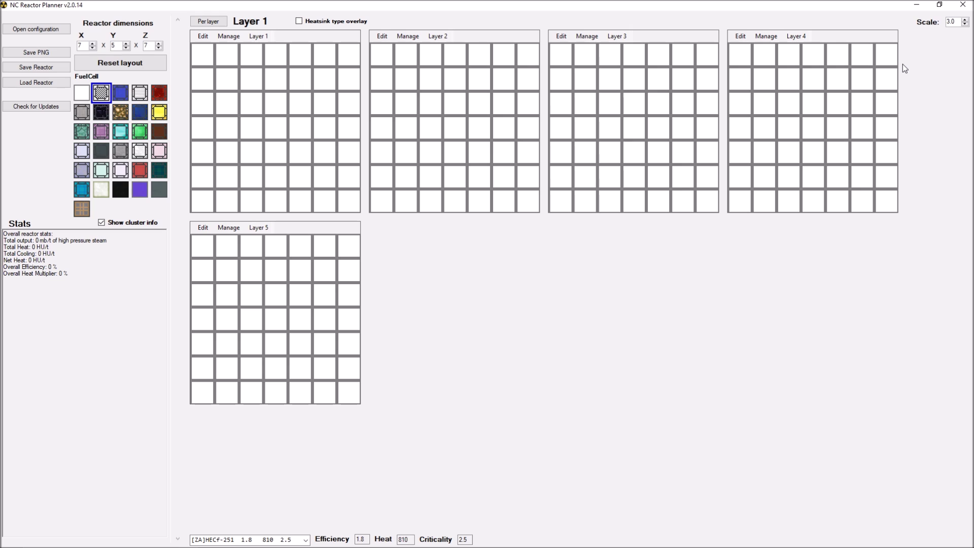
left_click(306, 539)
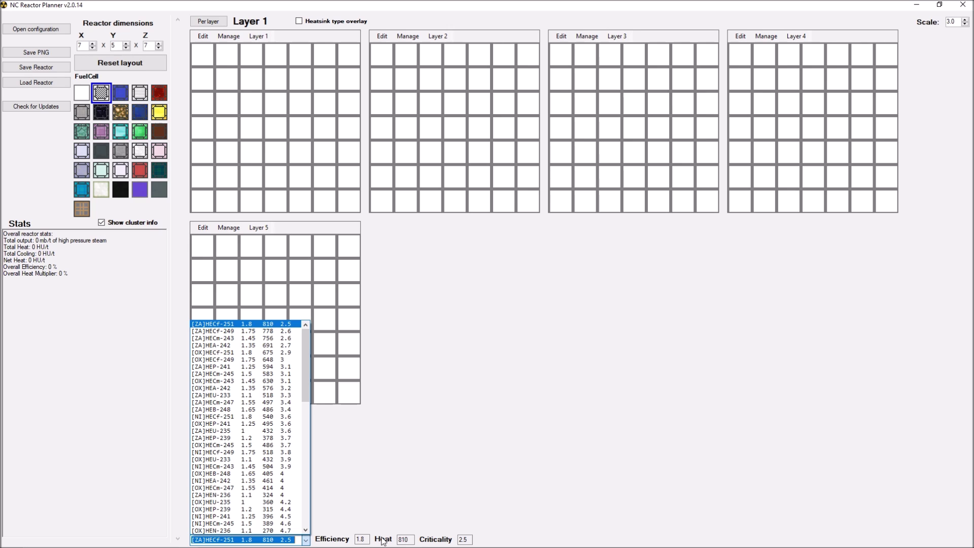
left_click(38, 242)
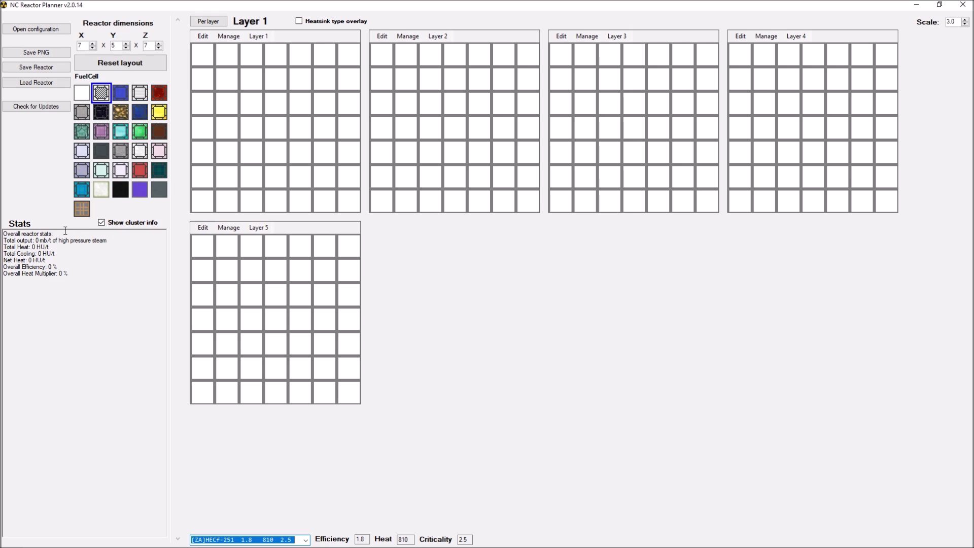
Step: Examine the total output in the overall reactor stats and the selected fuel's criticality and efficiency values
left_click_drag(32, 240, 120, 243)
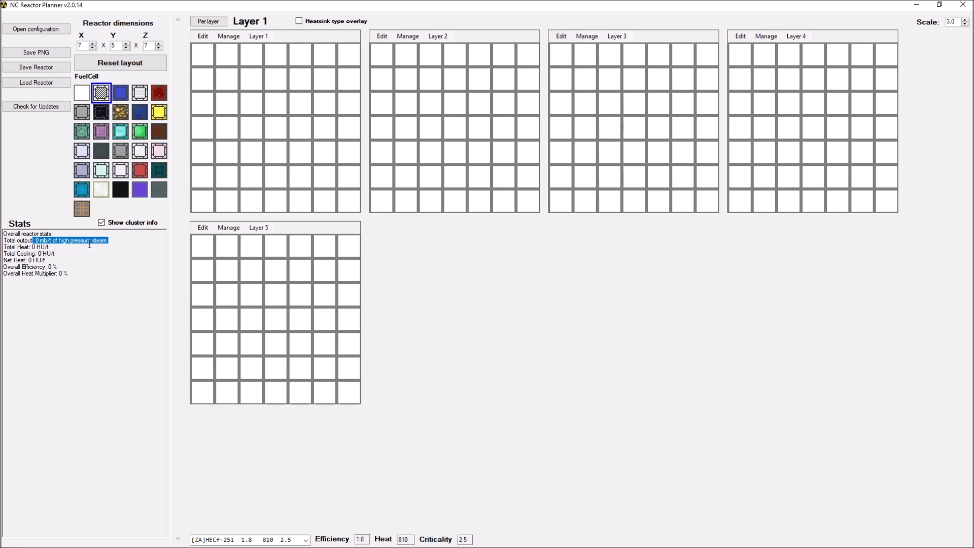
left_click(167, 320)
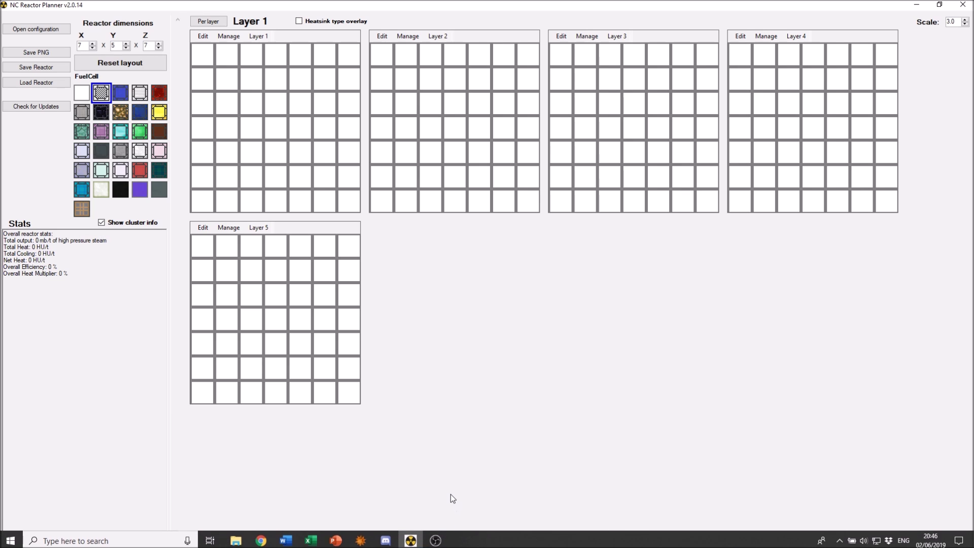
double_click(473, 539)
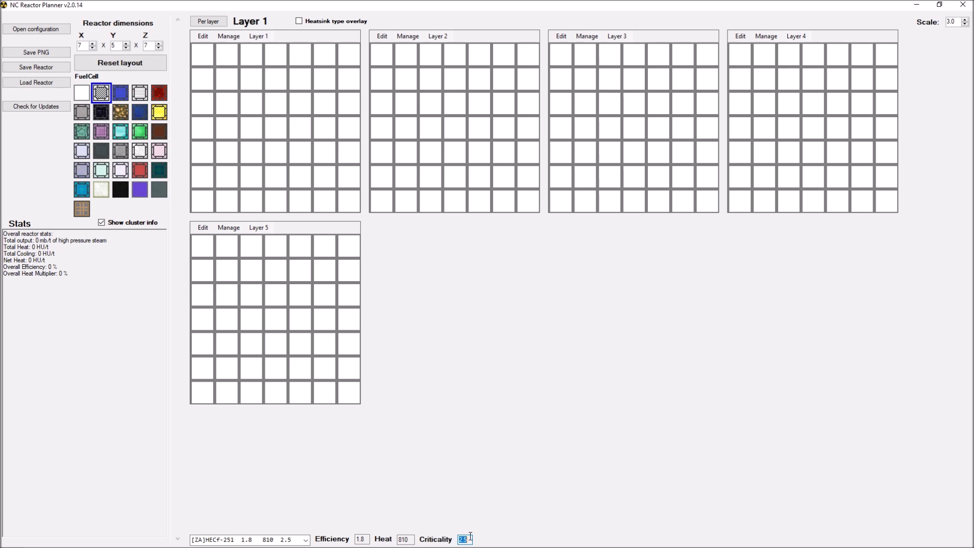
left_click(464, 539)
double_click(361, 539)
left_click(362, 537)
Step: Choose [OX]LEU-235 as the reactor fuel
left_click(305, 539)
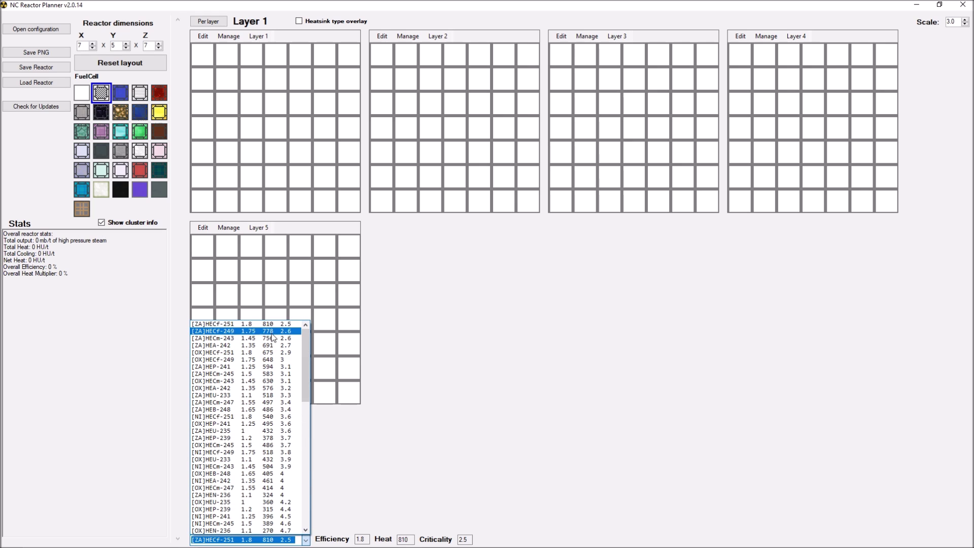
scroll(227, 372, "down", 1)
scroll(228, 373, "down", 1)
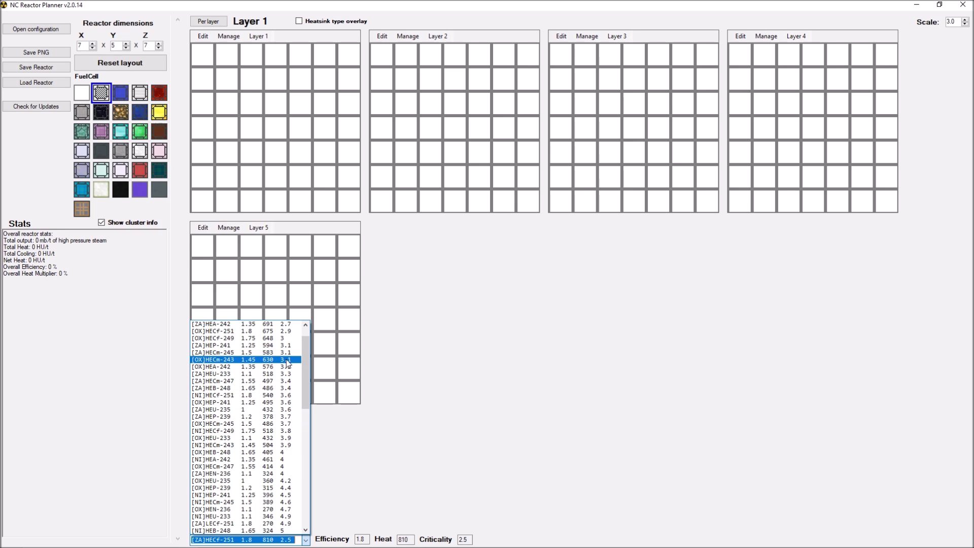
left_click_drag(305, 363, 306, 481)
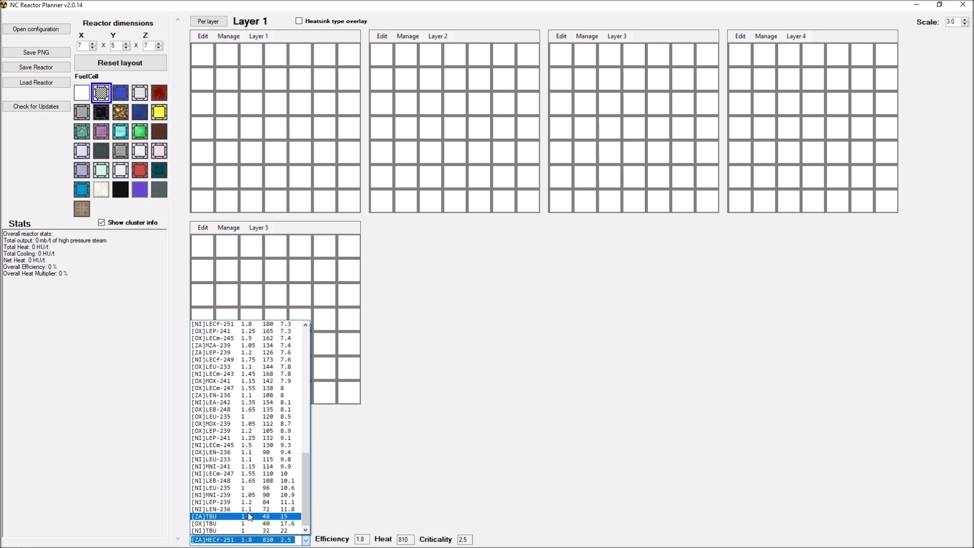
left_click(219, 417)
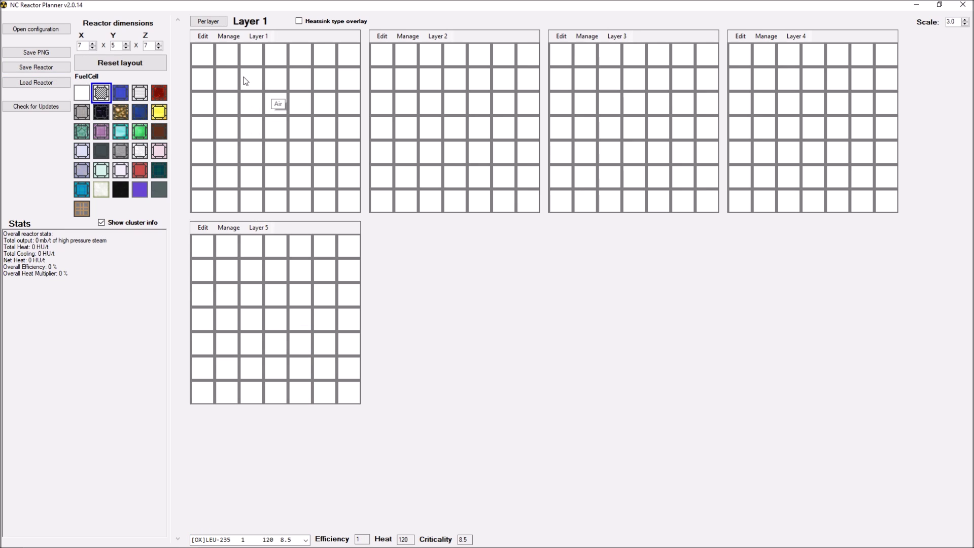
left_click(227, 79)
left_click(324, 79)
left_click(324, 177)
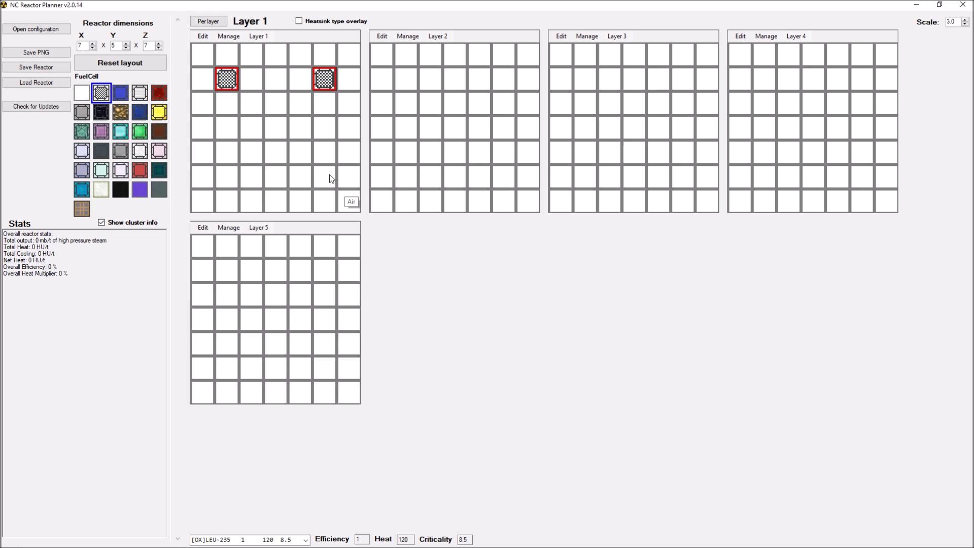
left_click(227, 178)
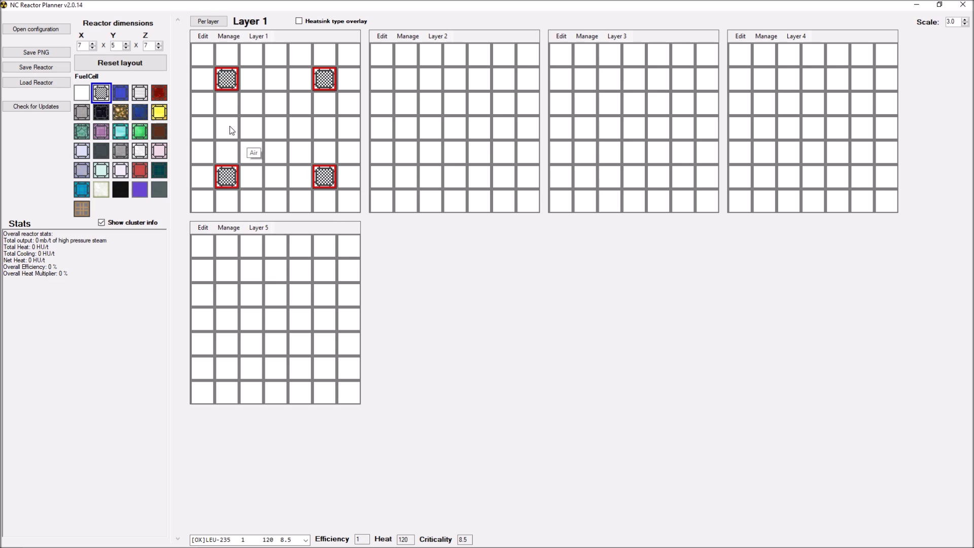
right_click(227, 79)
right_click(324, 79)
right_click(324, 177)
right_click(226, 176)
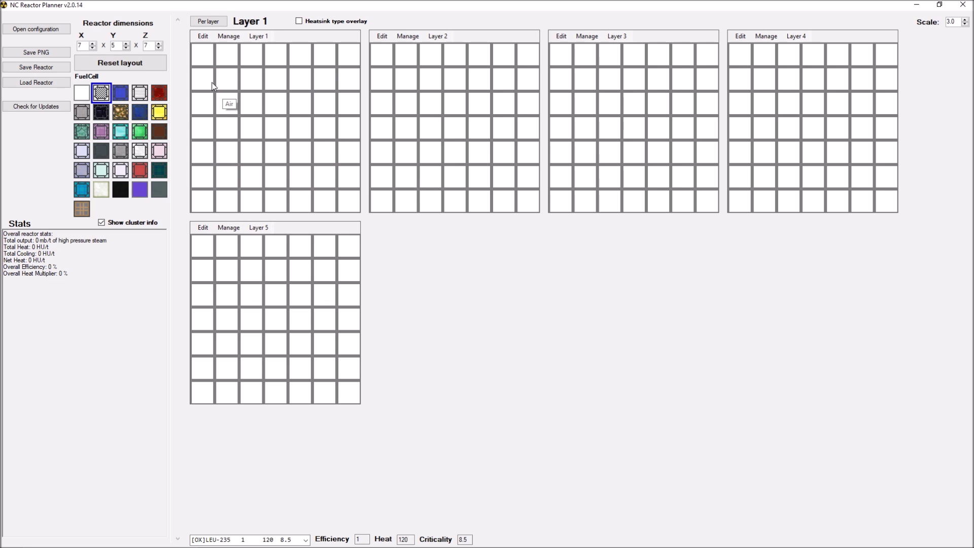
left_click(223, 83)
left_click(332, 82)
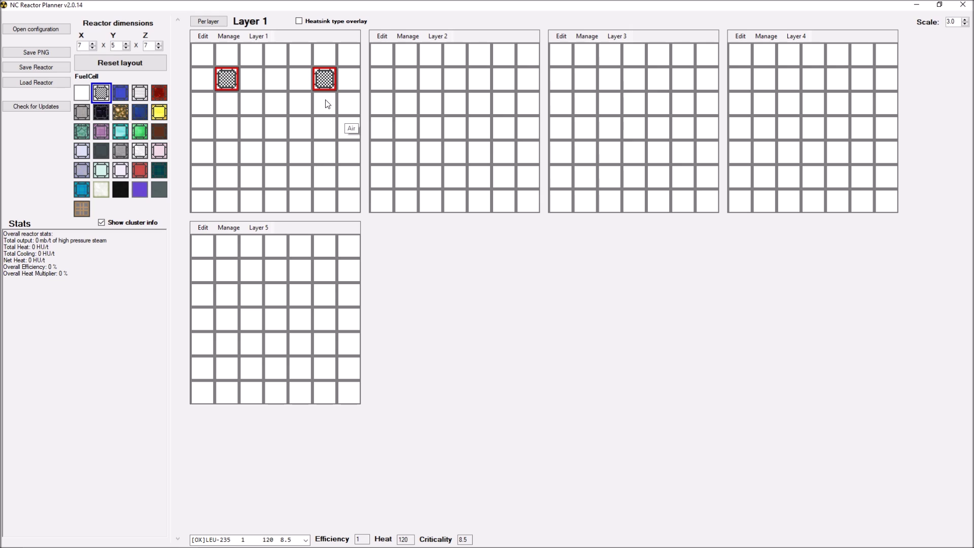
right_click(324, 80)
right_click(227, 79)
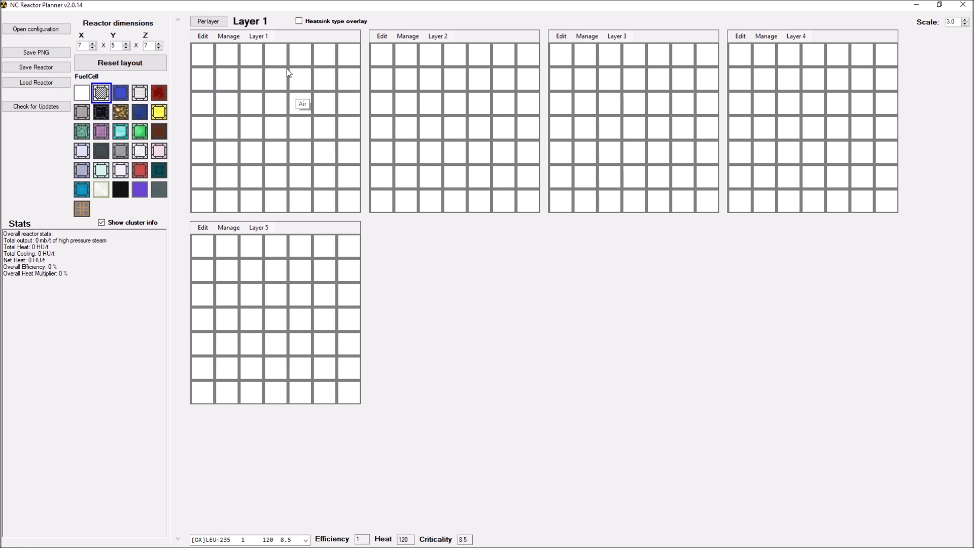
Step: Place four fuel cells in a square on Layer 2, each one cell in from the grid's corners
left_click(406, 82)
left_click(505, 80)
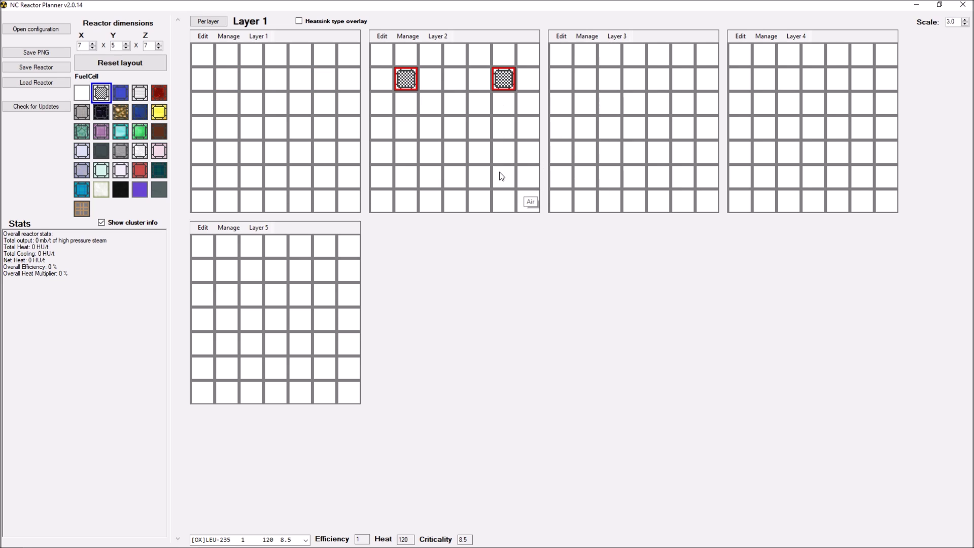
left_click(501, 176)
left_click(409, 177)
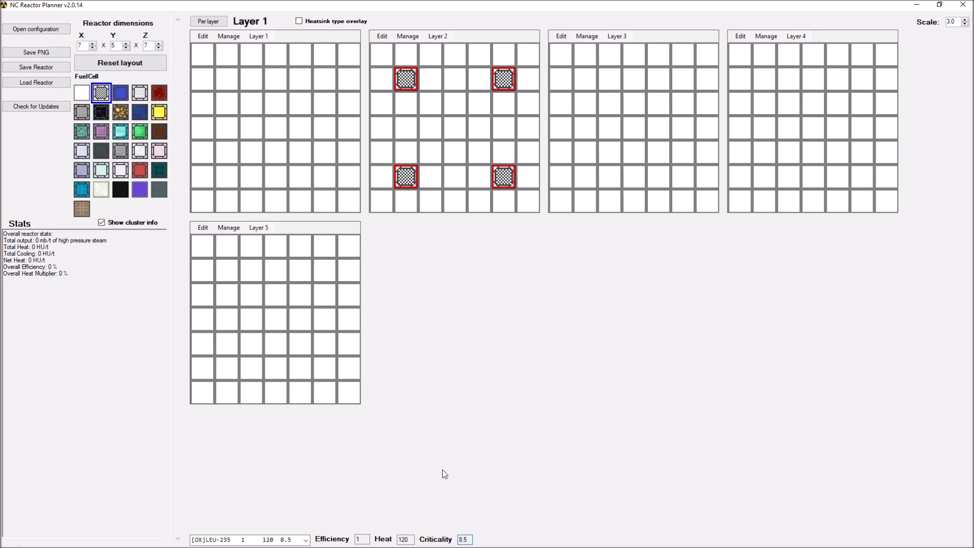
Step: Replace the two lower fuel cells on Layer 2 with Air
mouse_move(409, 79)
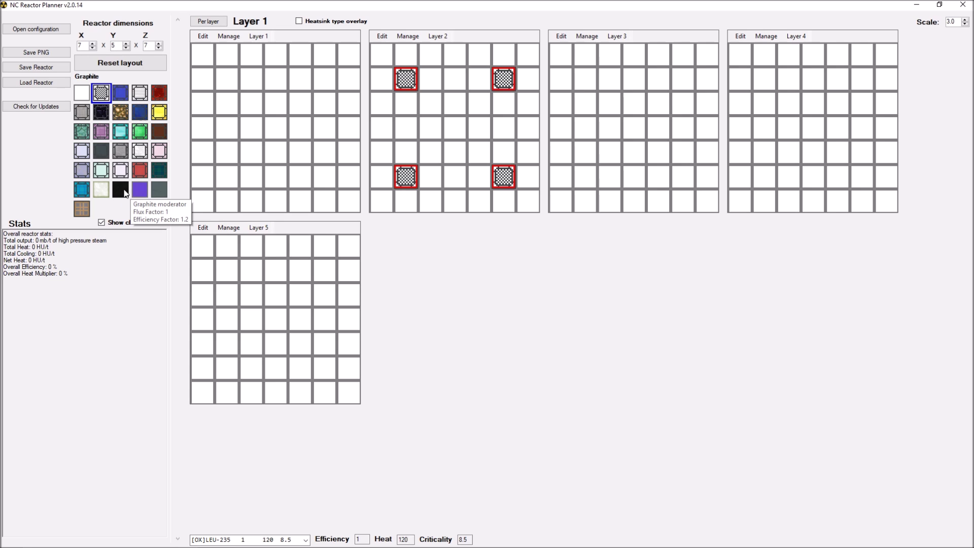
left_click(121, 190)
mouse_move(495, 79)
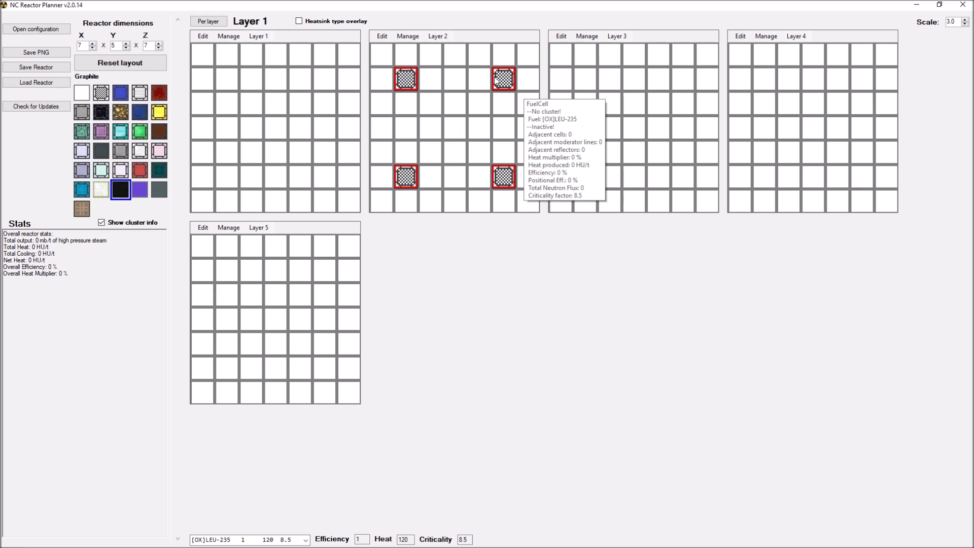
left_click(82, 92)
left_click(414, 177)
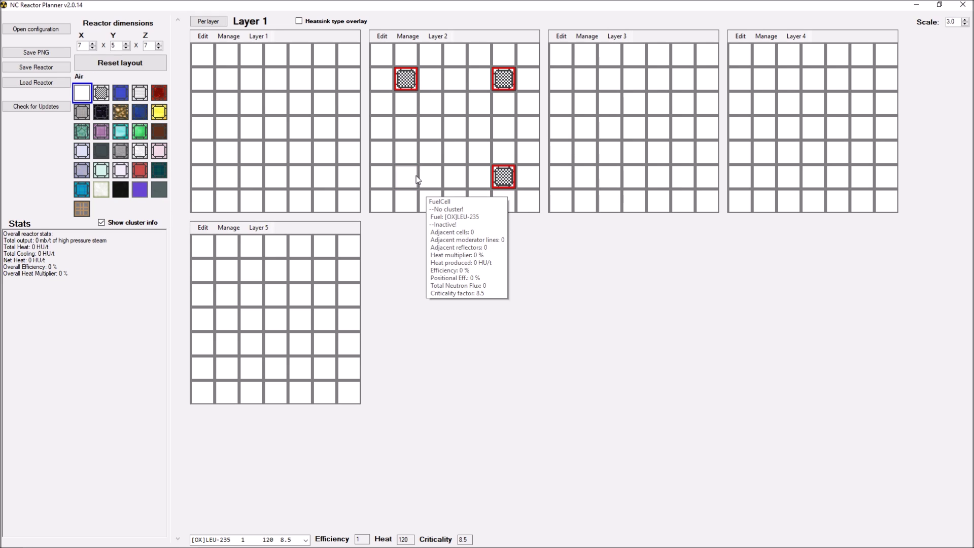
left_click(504, 177)
mouse_move(504, 80)
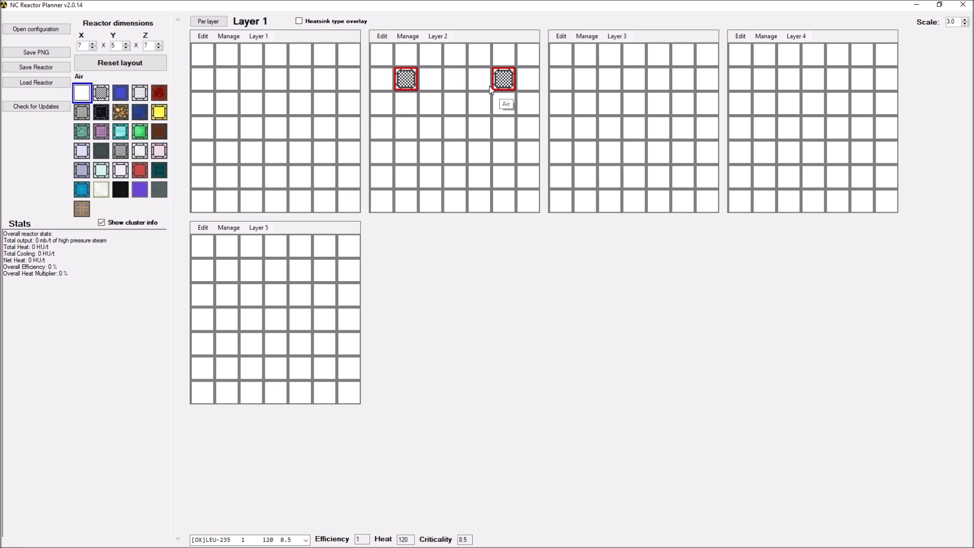
Step: Fill the three cells between the Layer 2 fuel cells with HeavyWater moderators and prime the left fuel cell
left_click(121, 192)
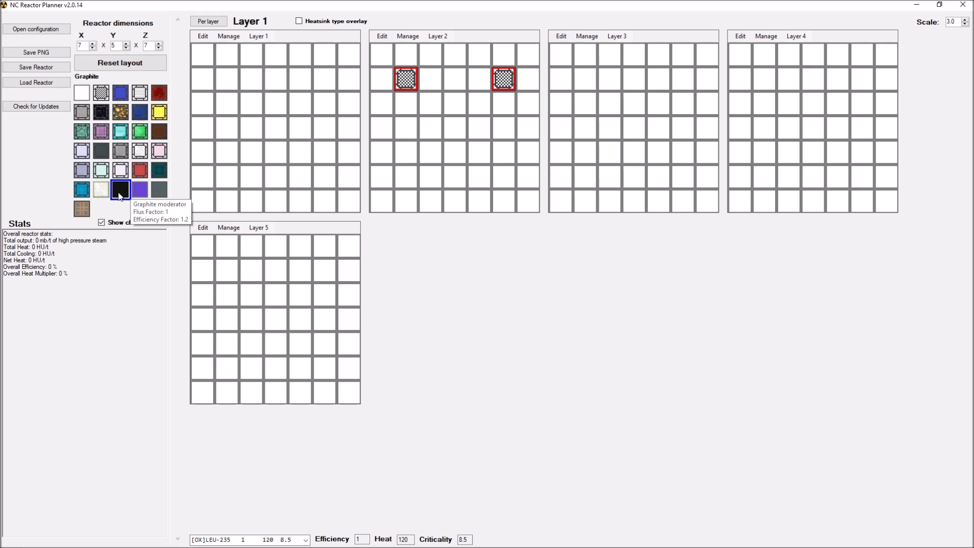
left_click(101, 189)
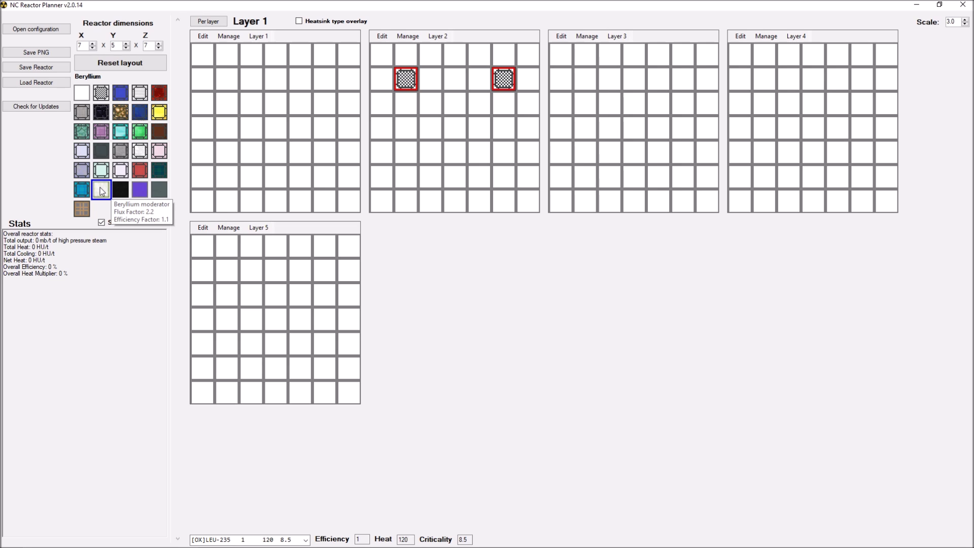
left_click(140, 190)
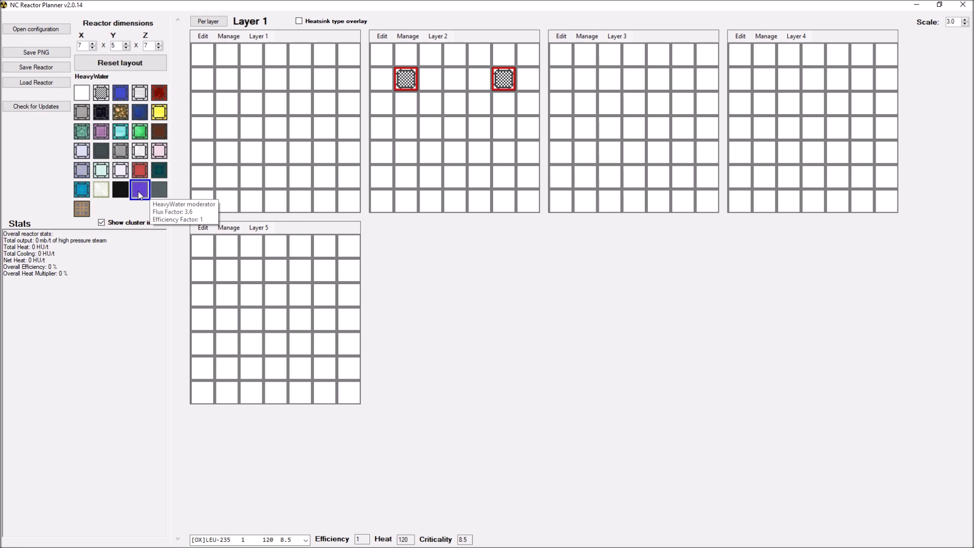
left_click(430, 79)
left_click(455, 78)
left_click(479, 79)
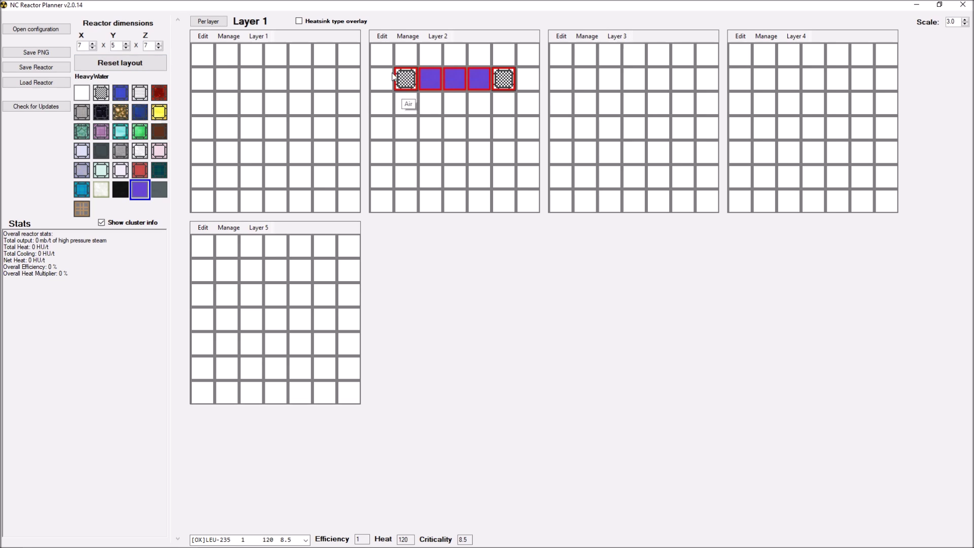
left_click(101, 92)
left_click(406, 81)
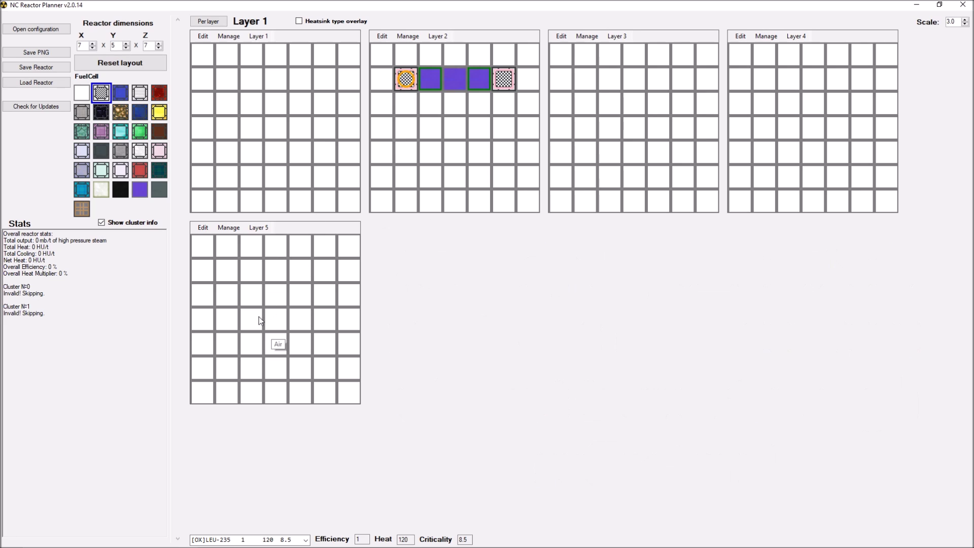
Step: Enclose a fuel cell at Layer 3's centre with fuel cells on all six sides across Layers 2 to 4, and try priming it
left_click(633, 103)
left_click(659, 127)
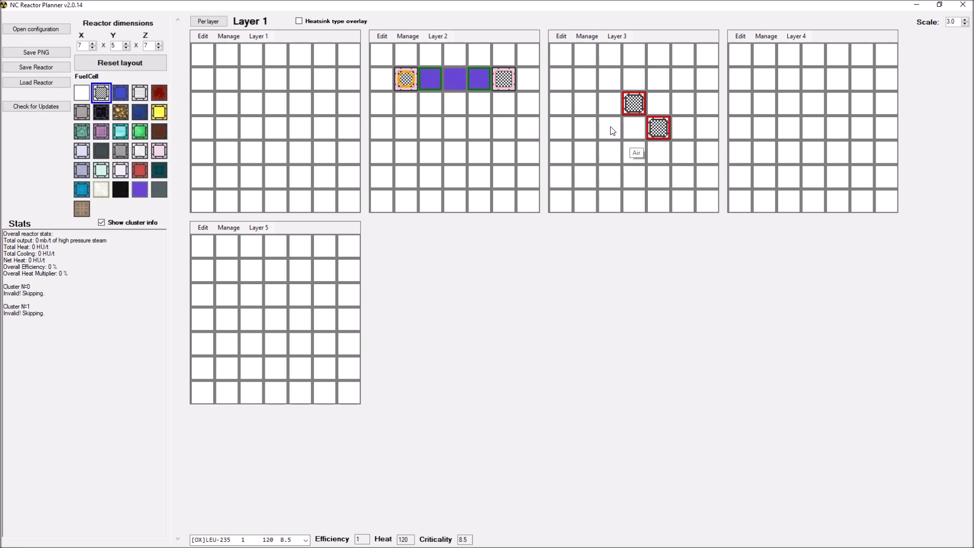
left_click(609, 128)
left_click(634, 152)
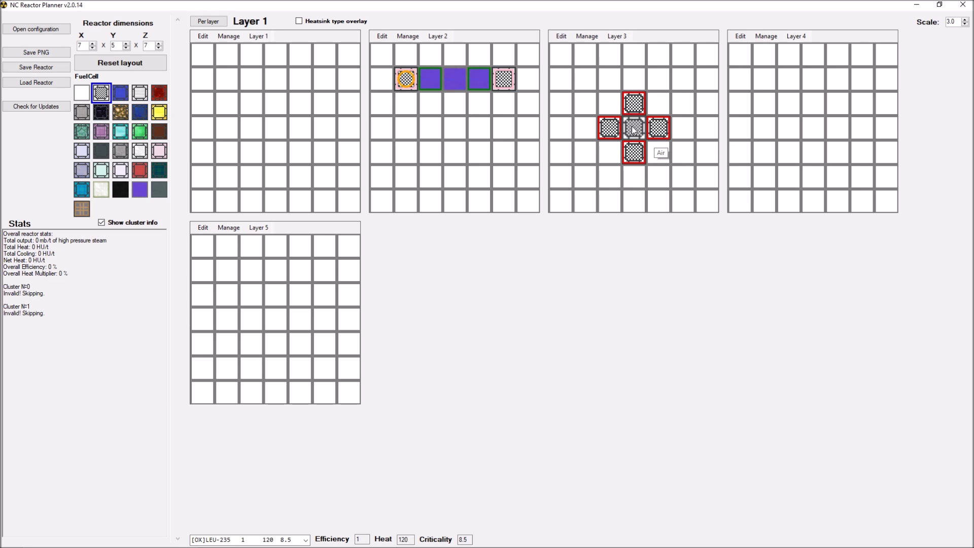
left_click(633, 128)
left_click(813, 128)
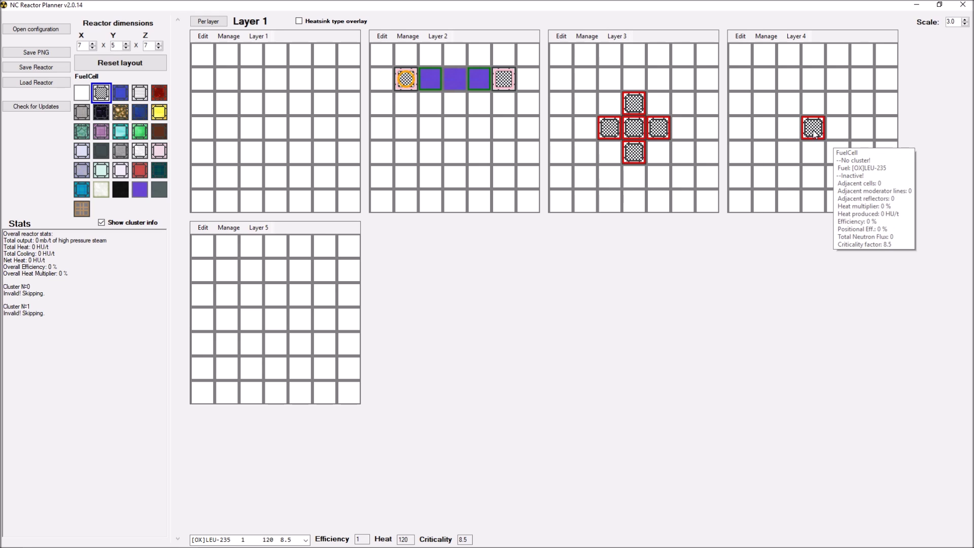
left_click(455, 129)
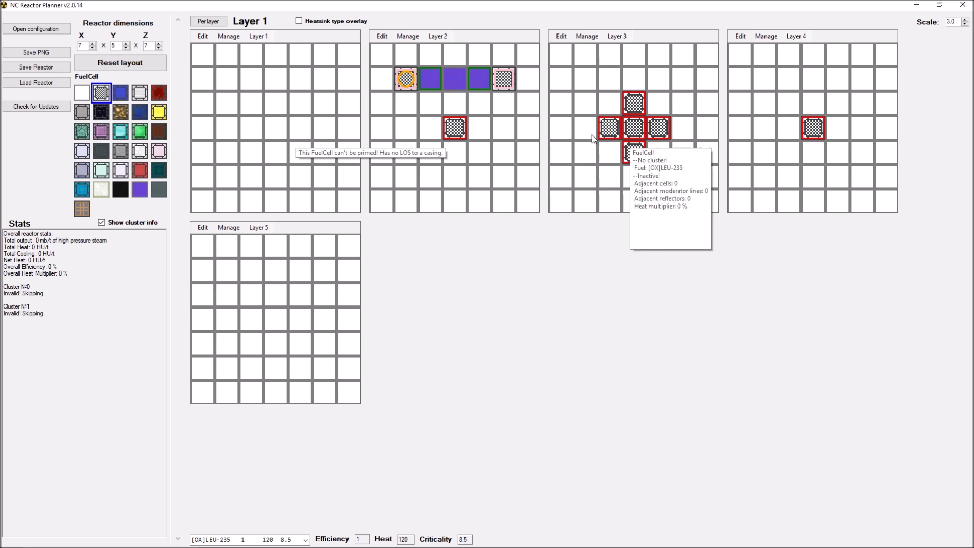
left_click(454, 129)
Step: Erase the enclosed fuel cell and its six surrounding fuel cells from Layers 2, 3 and 4
right_click(454, 129)
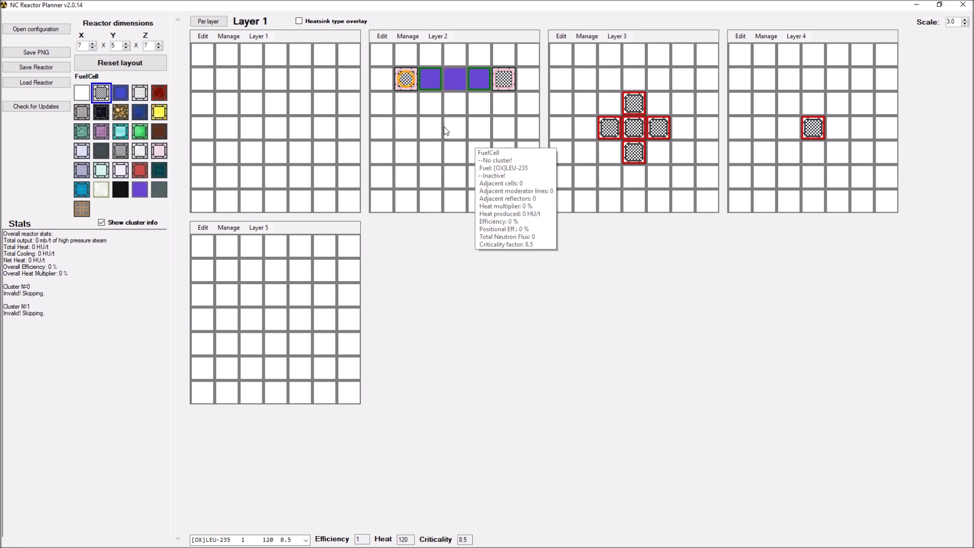
right_click(634, 128)
right_click(633, 103)
right_click(634, 151)
right_click(609, 130)
right_click(658, 128)
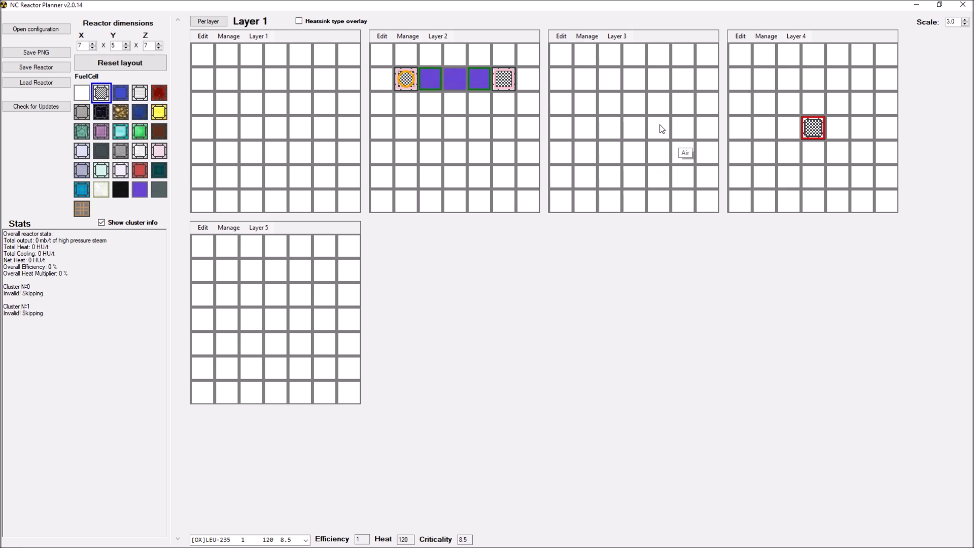
right_click(813, 130)
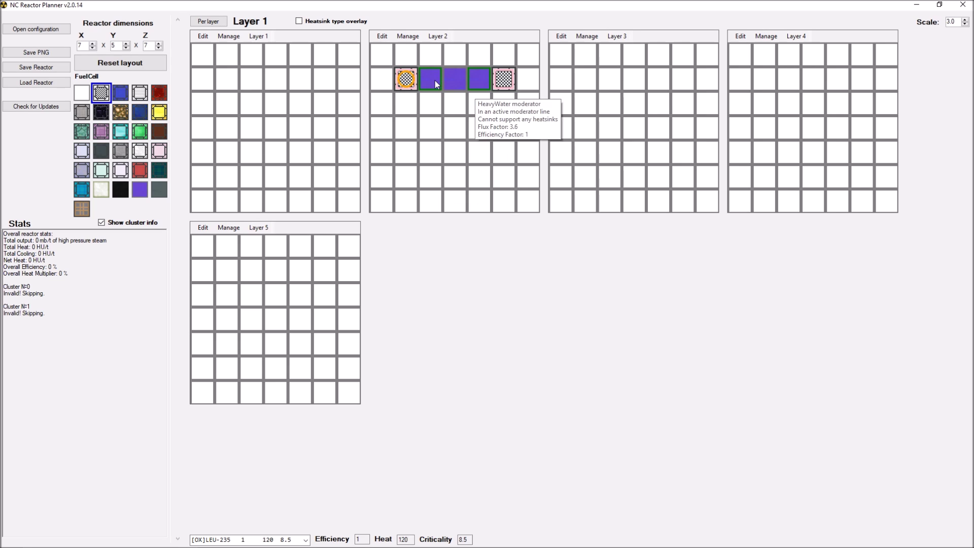
Step: Move the Layer 2 arrangement to Layer 1 by copying and pasting the layer, and clear Layer 2
left_click(382, 36)
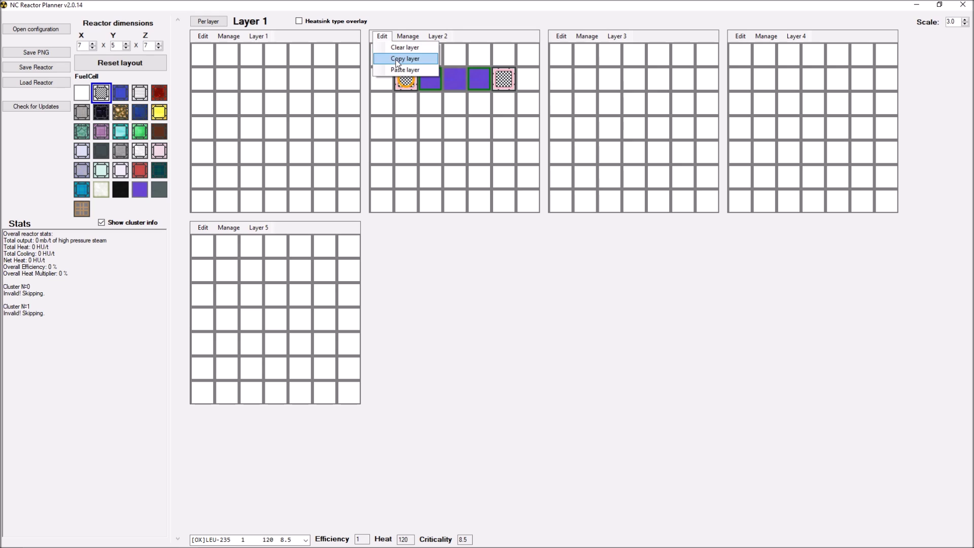
left_click(400, 57)
left_click(203, 36)
left_click(227, 69)
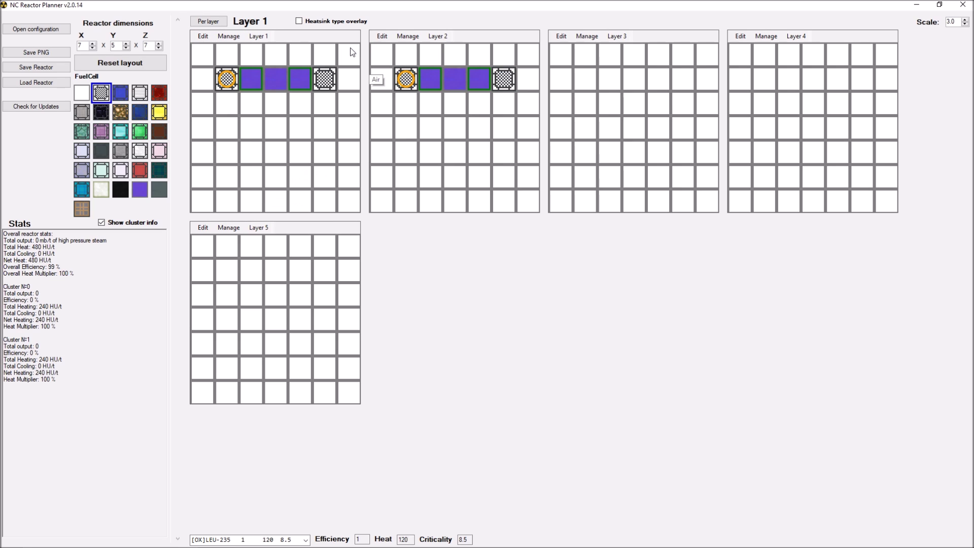
left_click(381, 36)
left_click(405, 48)
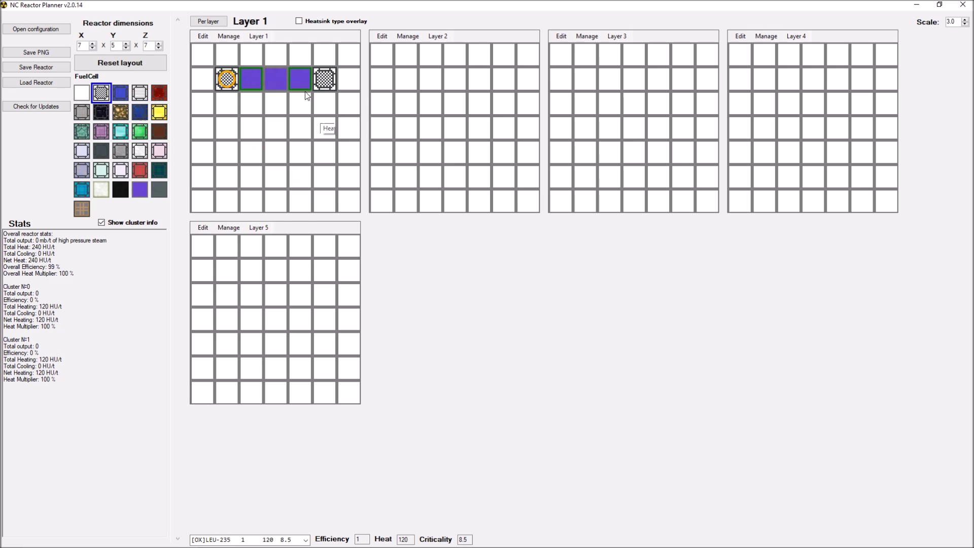
Step: Inspect the details of the two fuel cells and the HeavyWater moderators on Layer 1
mouse_move(222, 89)
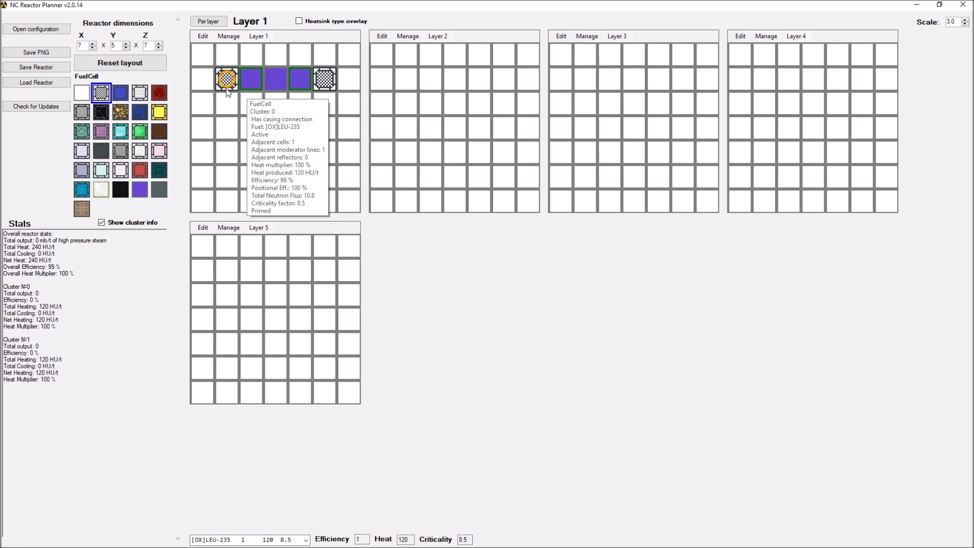
mouse_move(324, 82)
mouse_move(250, 80)
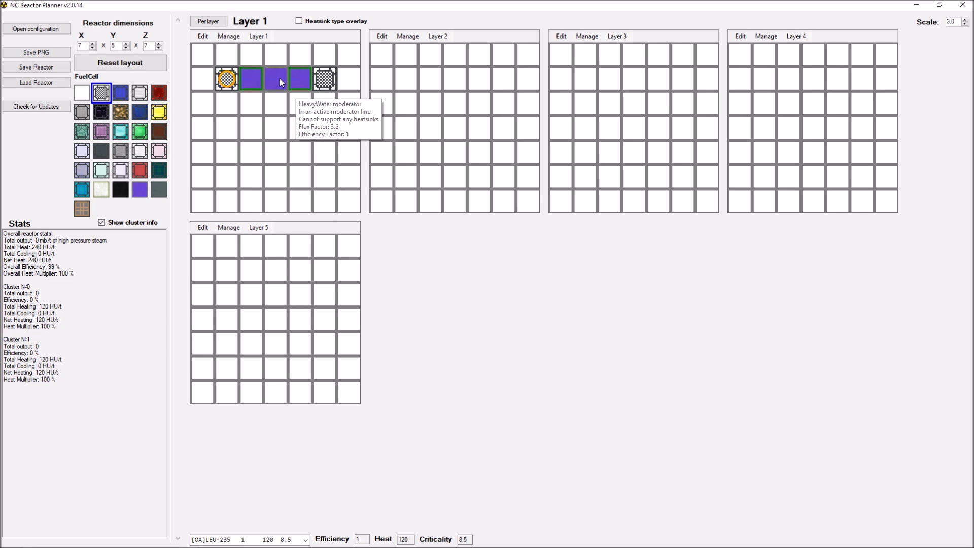
Step: Try a Graphite moderator directly below the unprimed fuel cell on Layer 1, and erase it
left_click(122, 197)
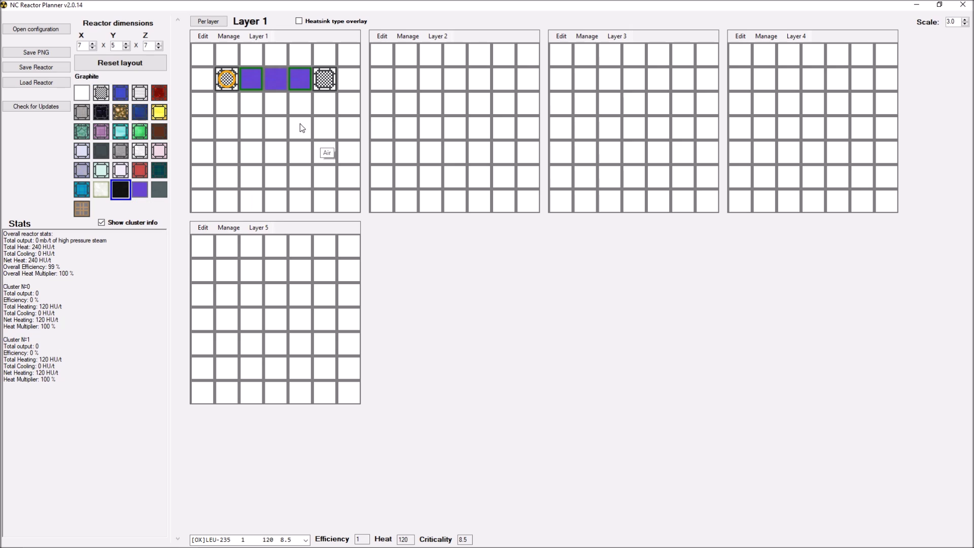
left_click(325, 104)
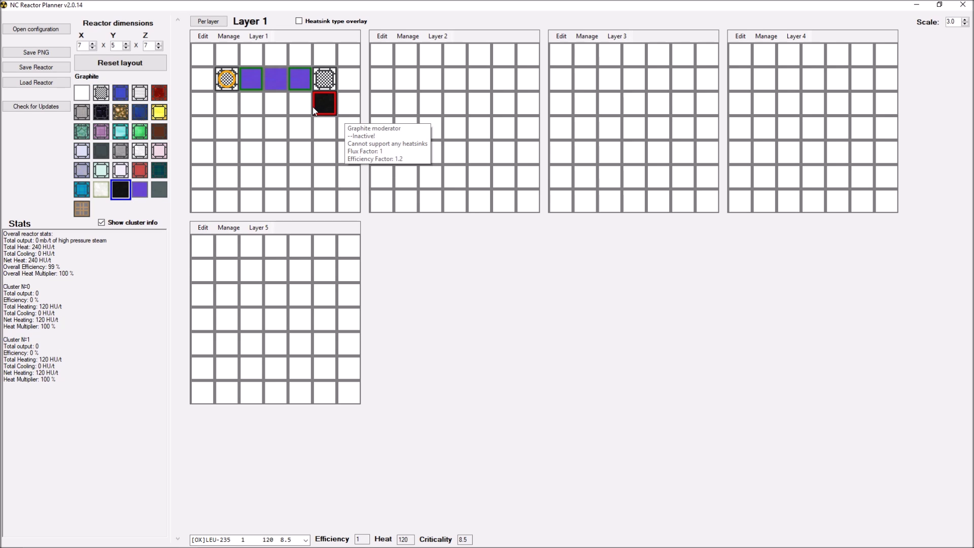
right_click(315, 105)
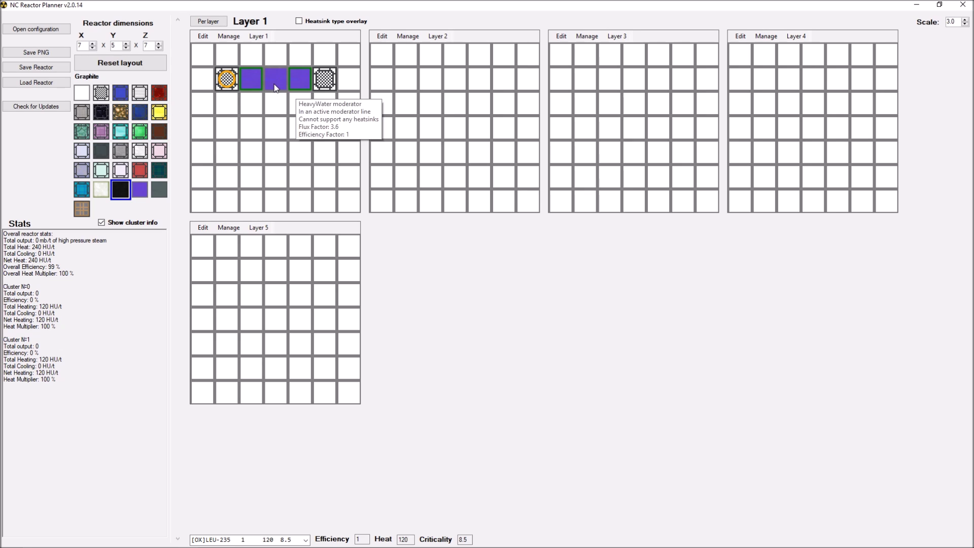
Step: Try Iron heatsinks above the middle HeavyWater moderator and the one beside the unprimed fuel cell on Layer 1, and erase them
left_click(120, 92)
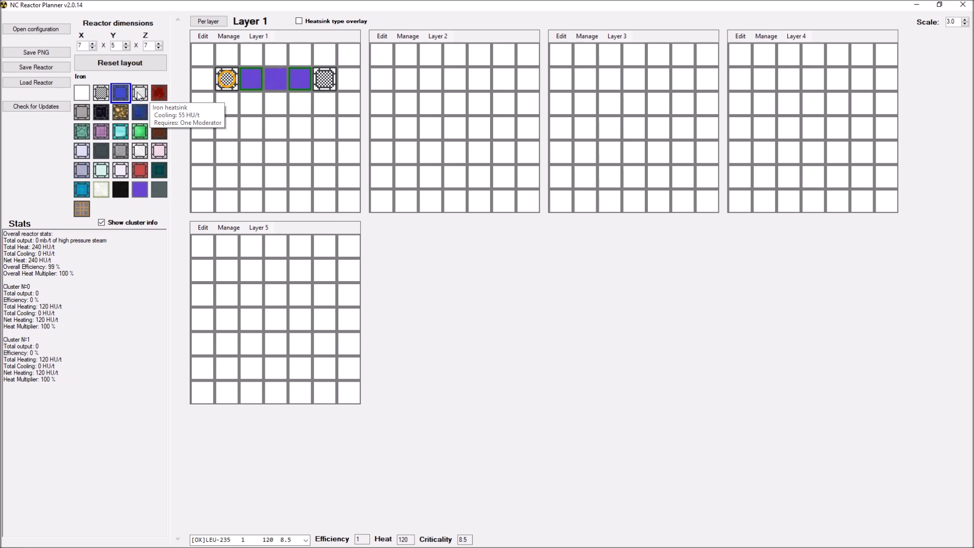
left_click(139, 94)
left_click(277, 56)
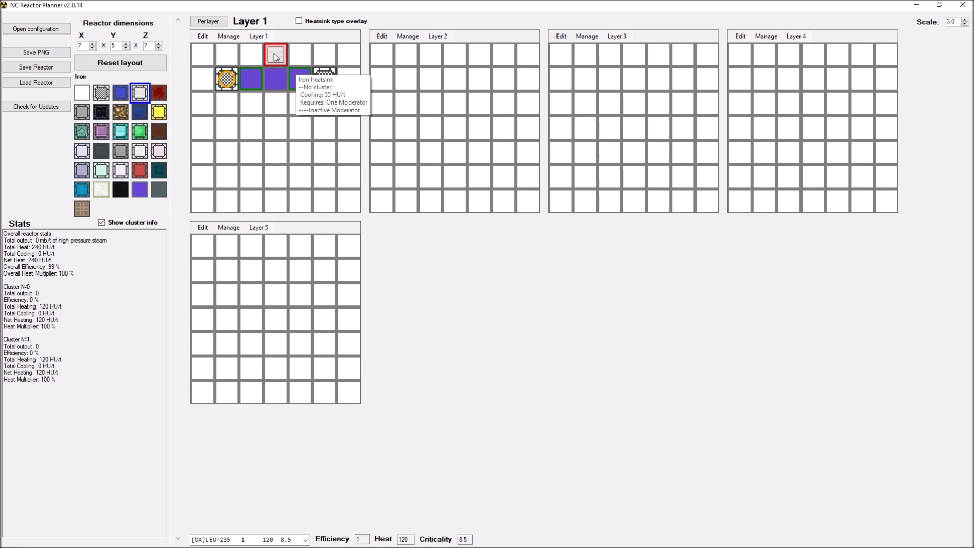
right_click(274, 53)
left_click(298, 56)
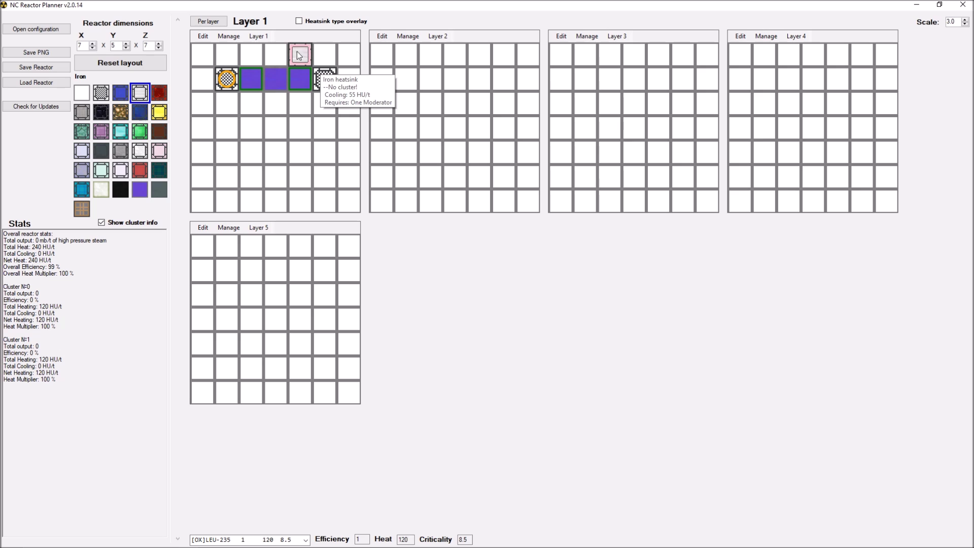
left_click(275, 59)
right_click(275, 60)
right_click(302, 53)
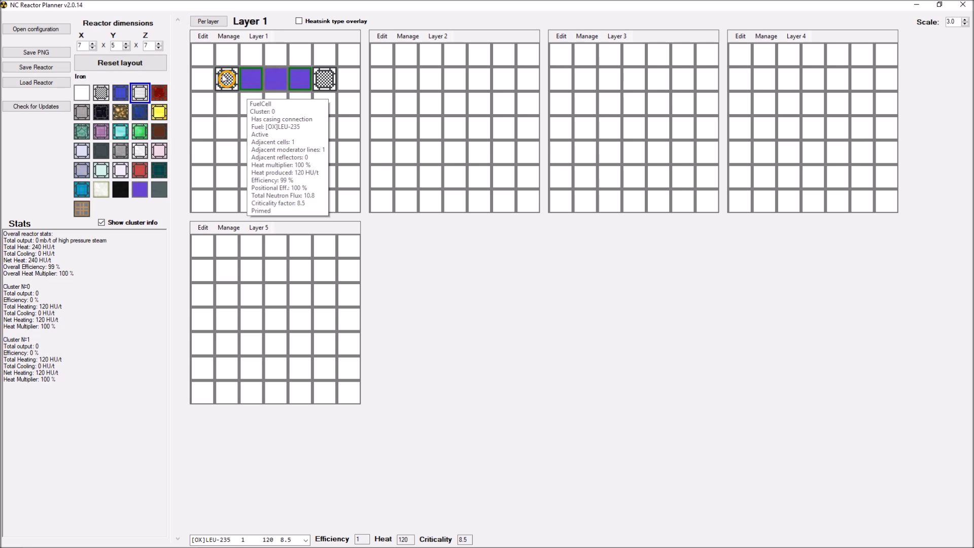
Step: Change the unprimed fuel cell on Layer 1 to [OX]HECf-249 fuel
mouse_move(287, 78)
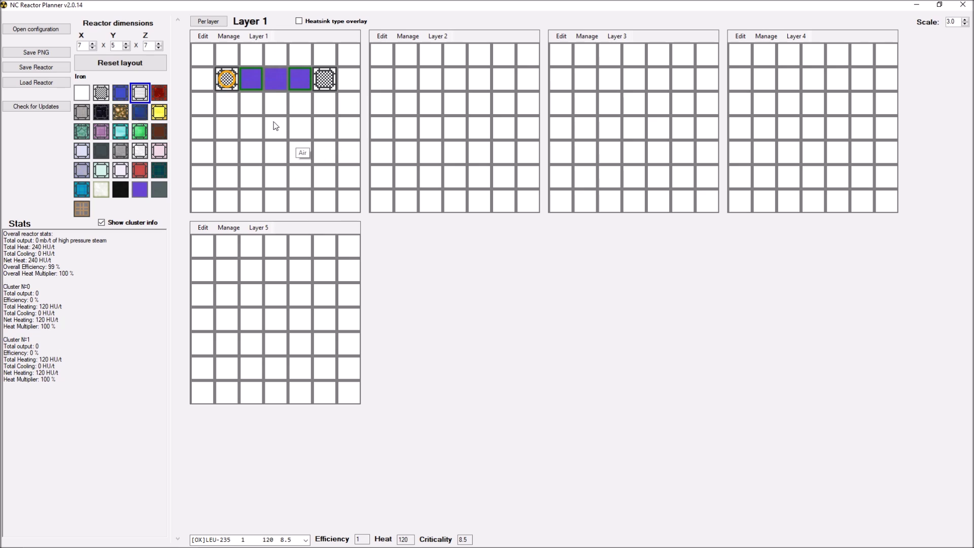
left_click(82, 93)
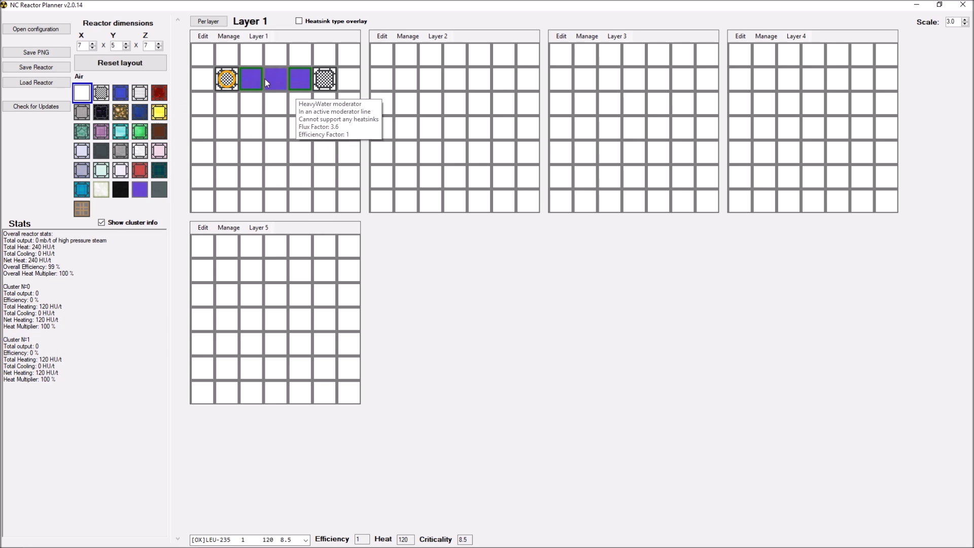
left_click(120, 189)
left_click(305, 540)
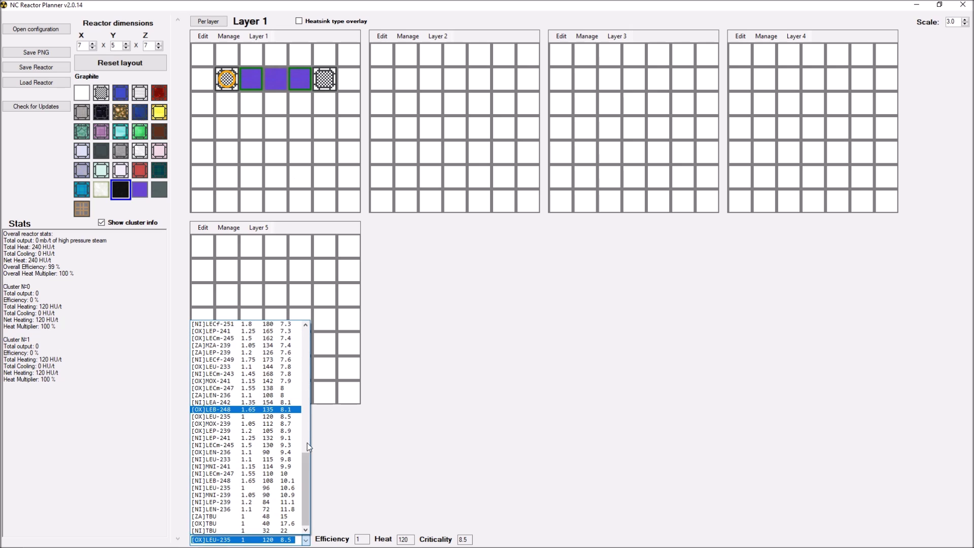
left_click_drag(306, 460, 310, 322)
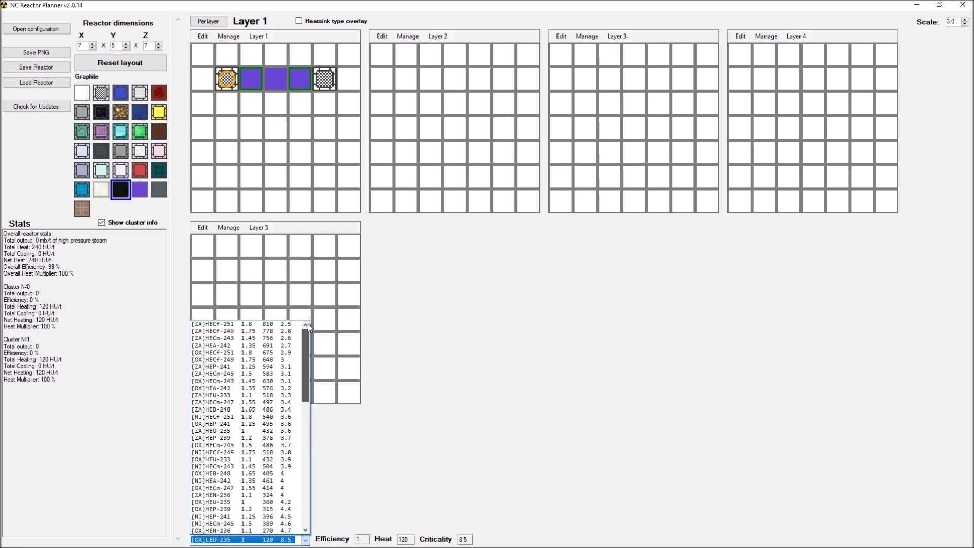
left_click(280, 360)
left_click(101, 93)
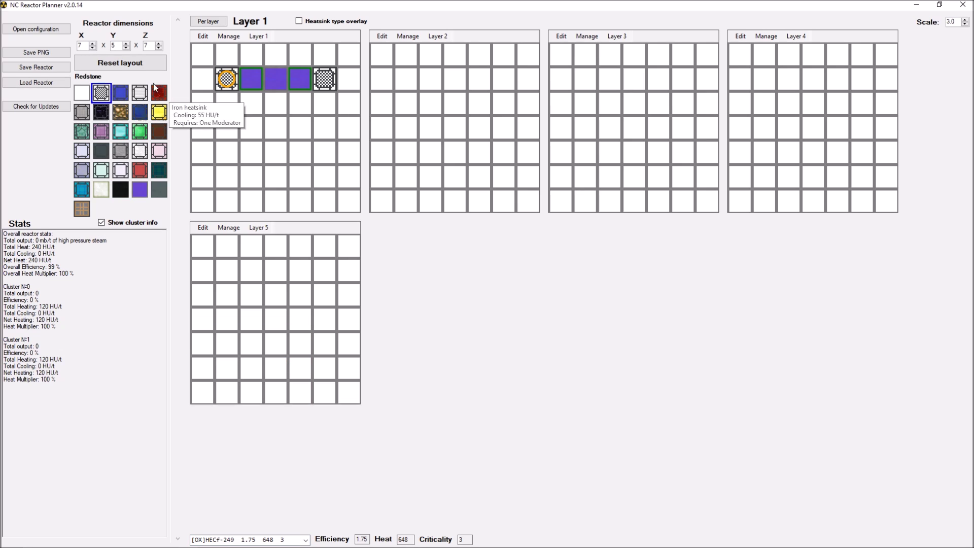
left_click(318, 77)
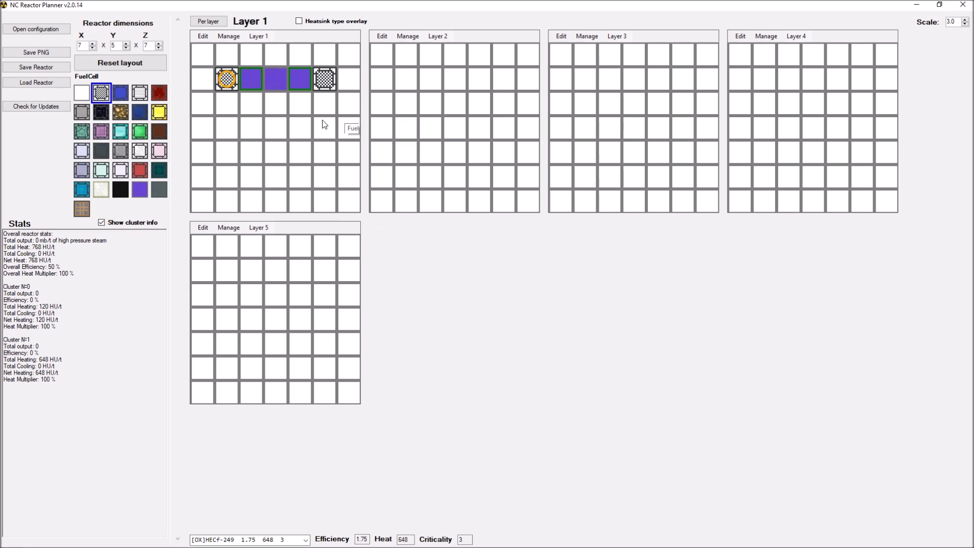
Step: Compare the two fuel cells' details and replace the middle HeavyWater moderator between them with Beryllium
mouse_move(320, 82)
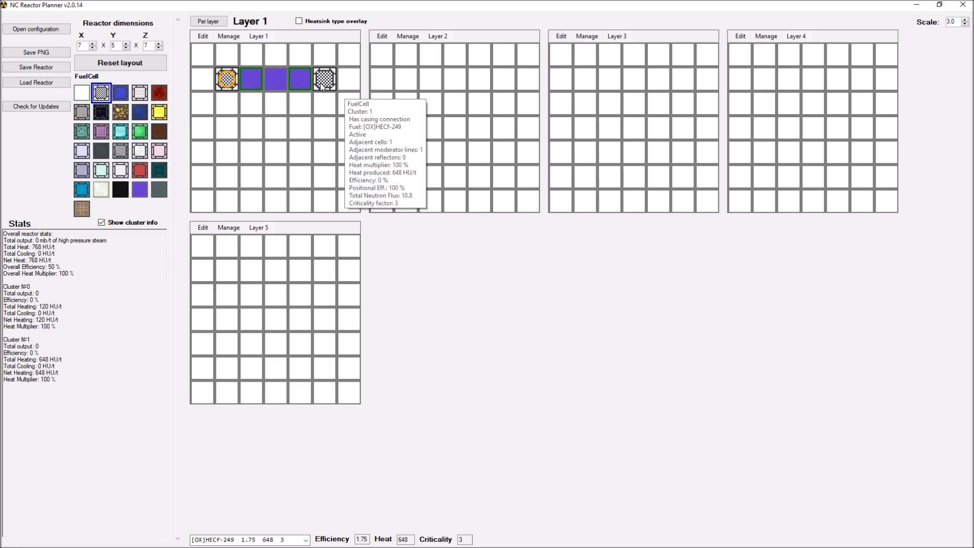
mouse_move(235, 81)
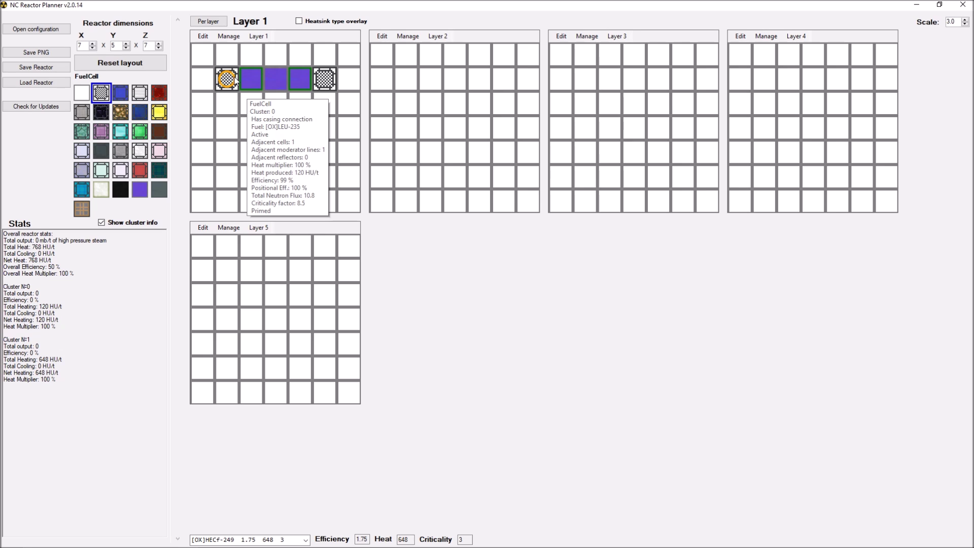
left_click(100, 192)
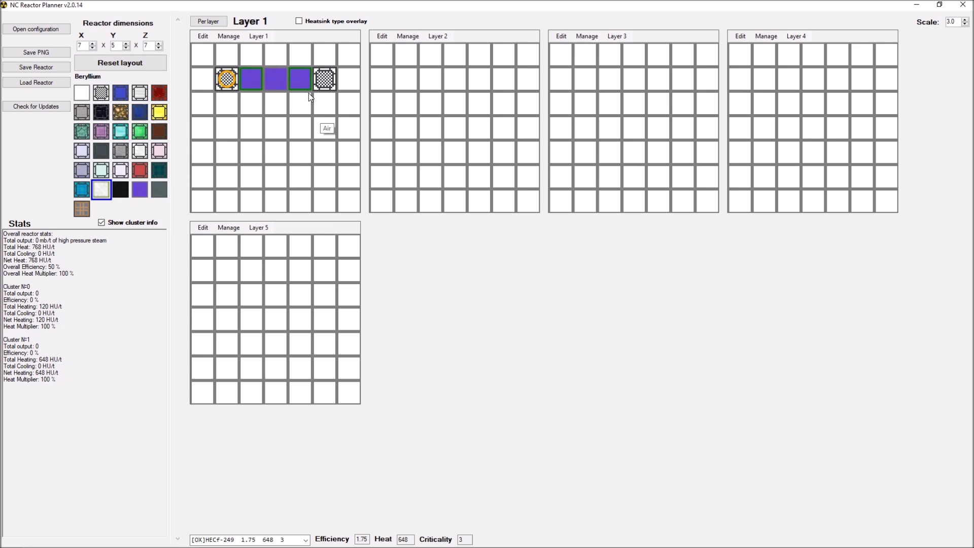
left_click(281, 78)
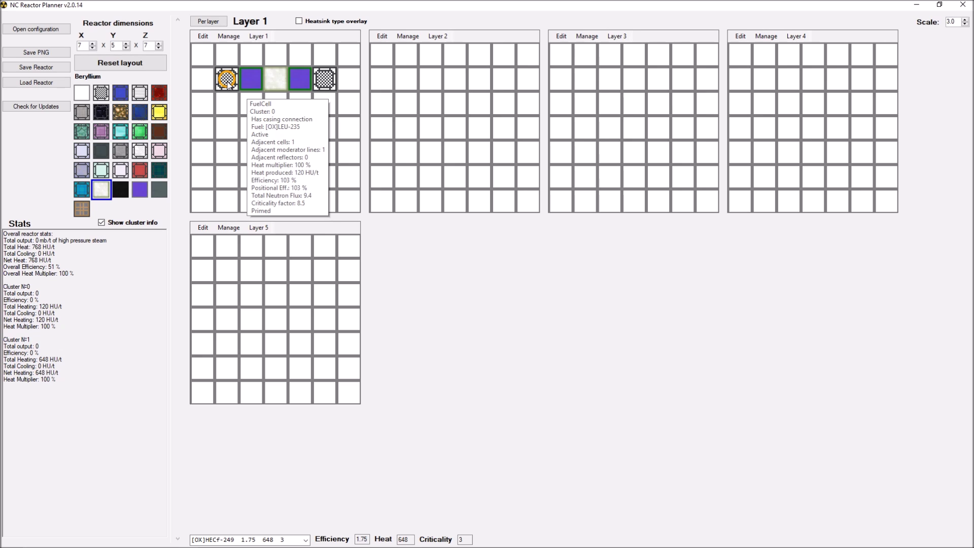
mouse_move(274, 82)
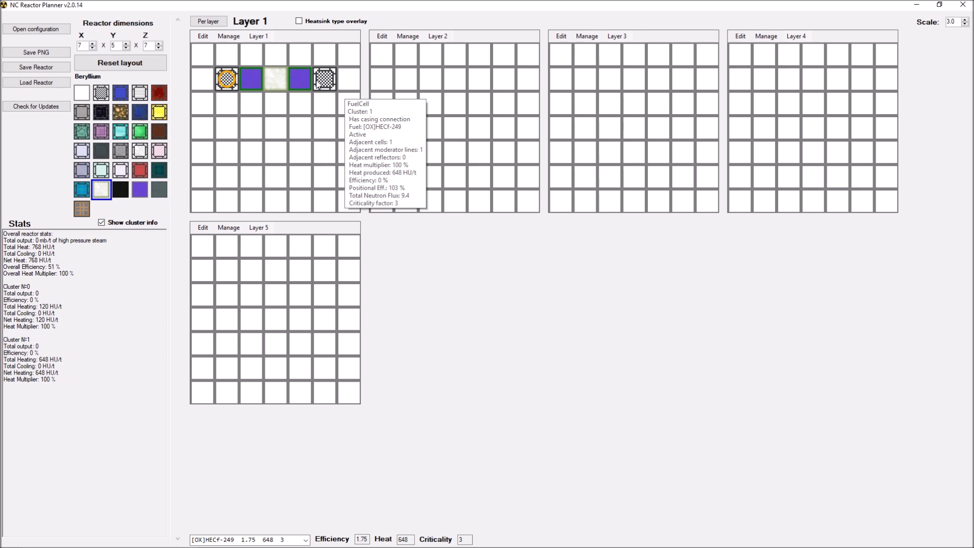
Step: Replace all three moderators between the two fuel cells on Layer 1 with Graphite, and inspect both cells' details
left_click(121, 190)
left_click(251, 79)
left_click(274, 77)
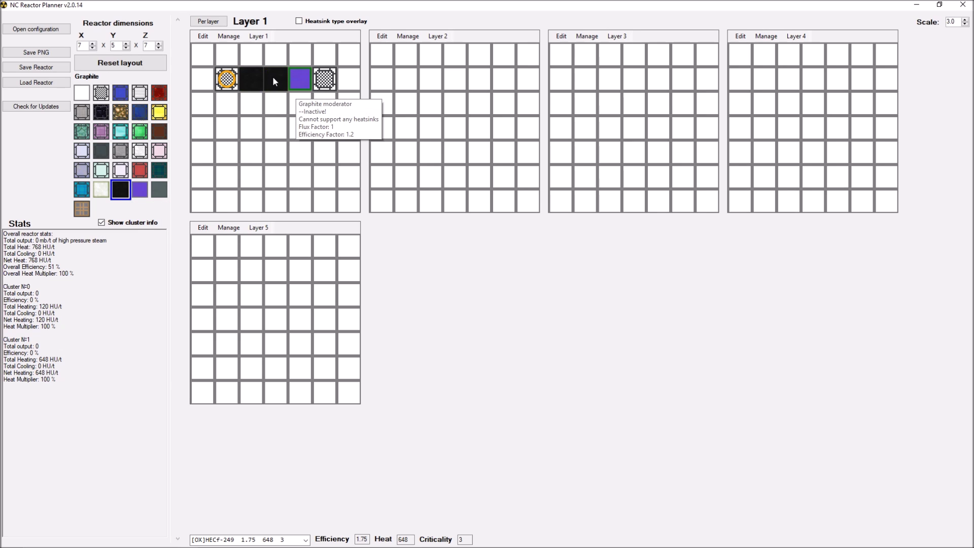
left_click(294, 82)
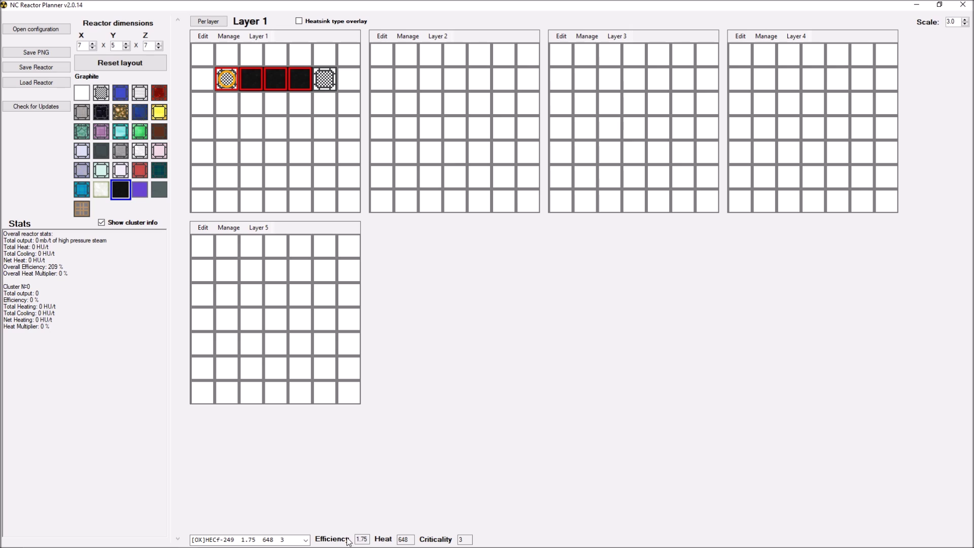
mouse_move(334, 83)
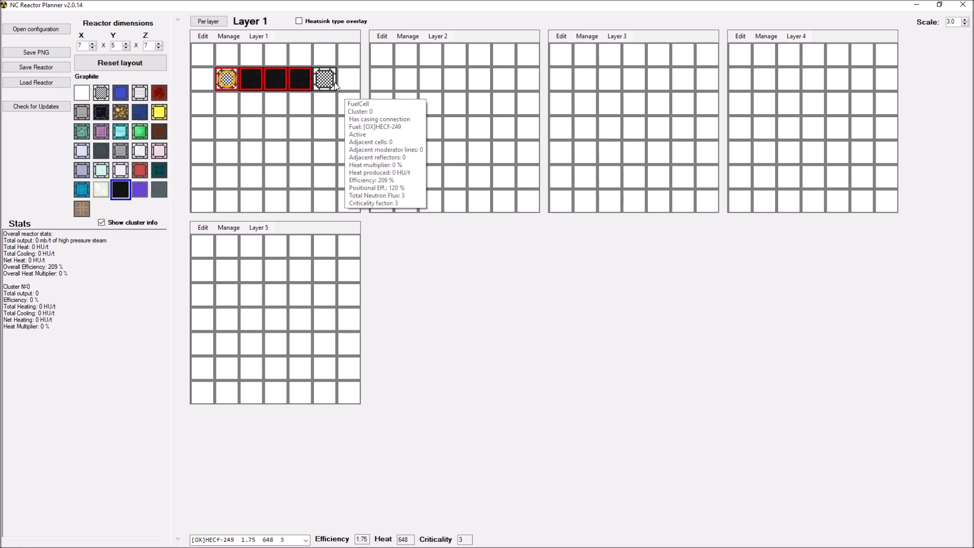
mouse_move(226, 83)
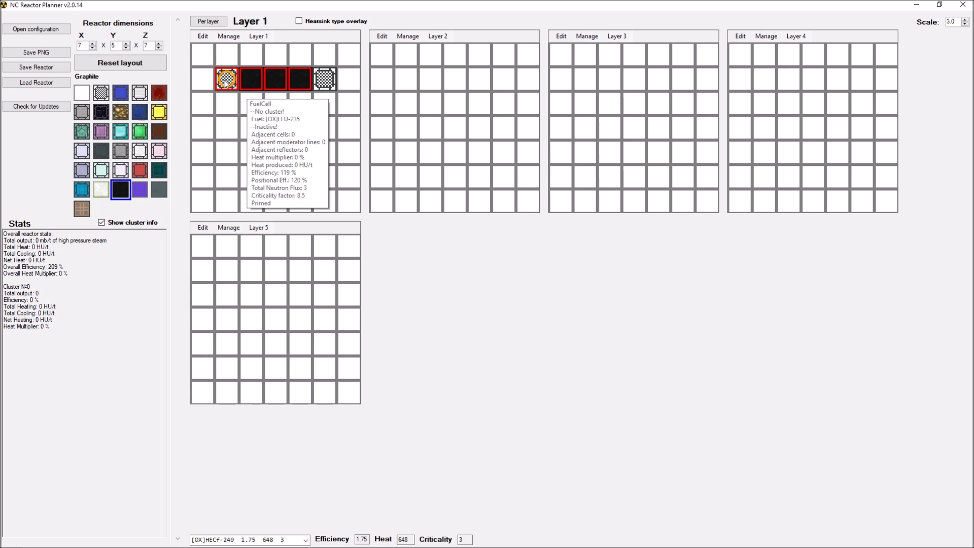
Step: Place a Reflector two cells below the primed fuel cell on Layer 1, with a Graphite moderator between them
left_click(78, 212)
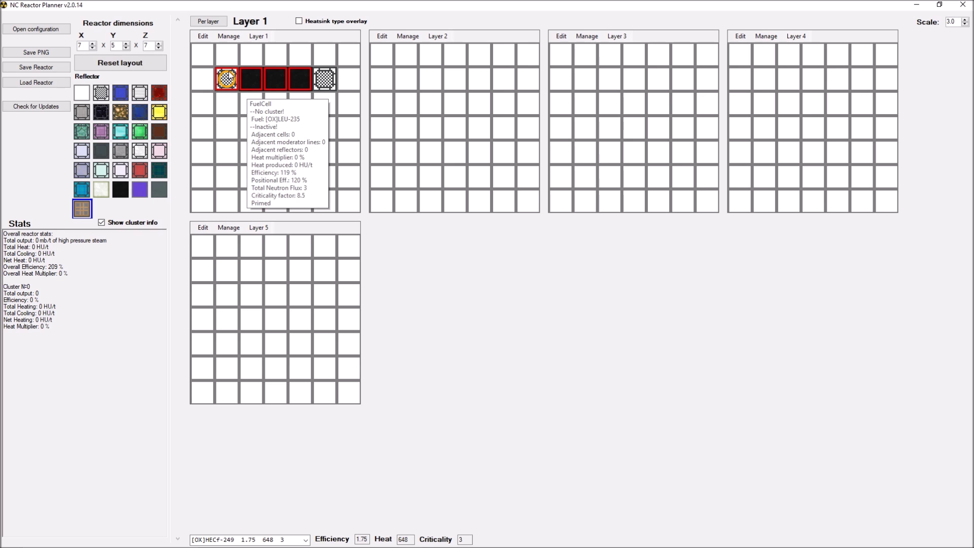
left_click(228, 129)
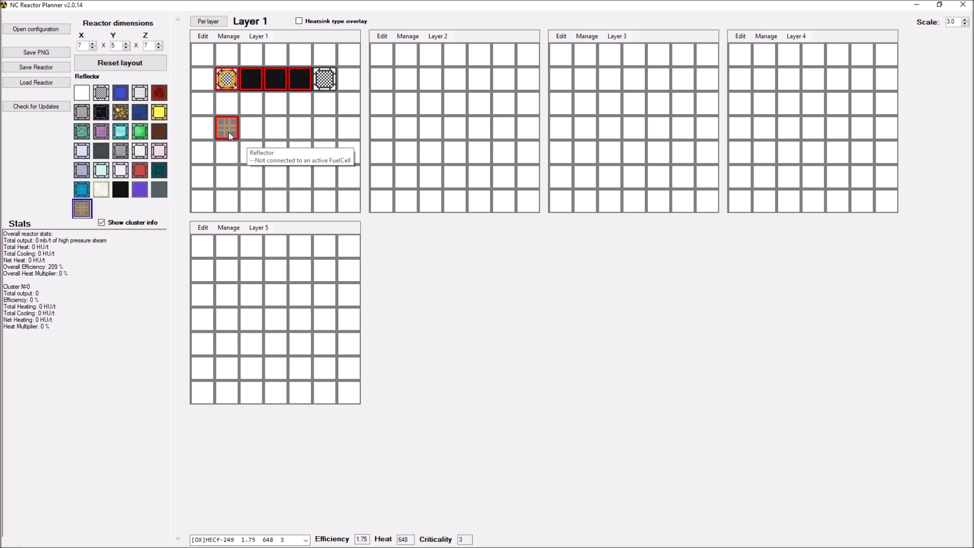
left_click(121, 190)
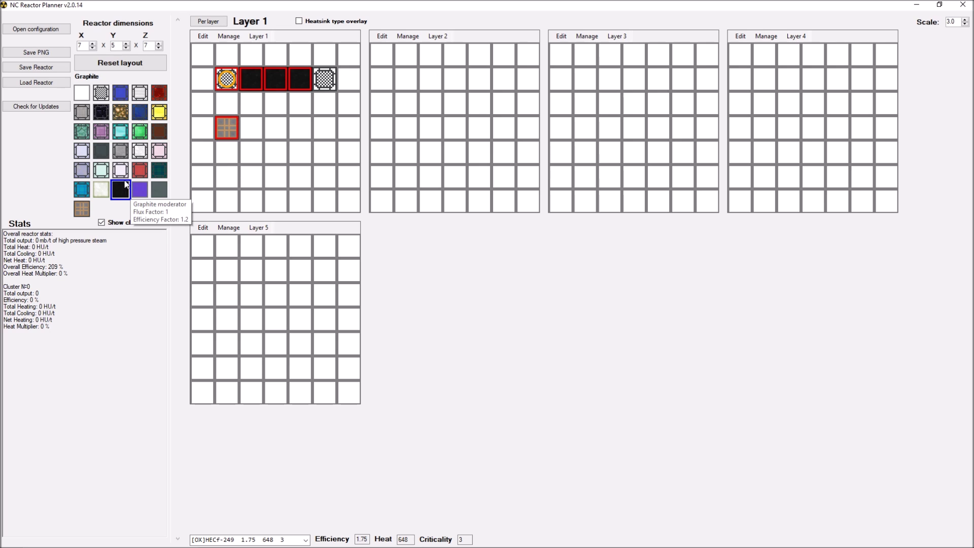
left_click(223, 103)
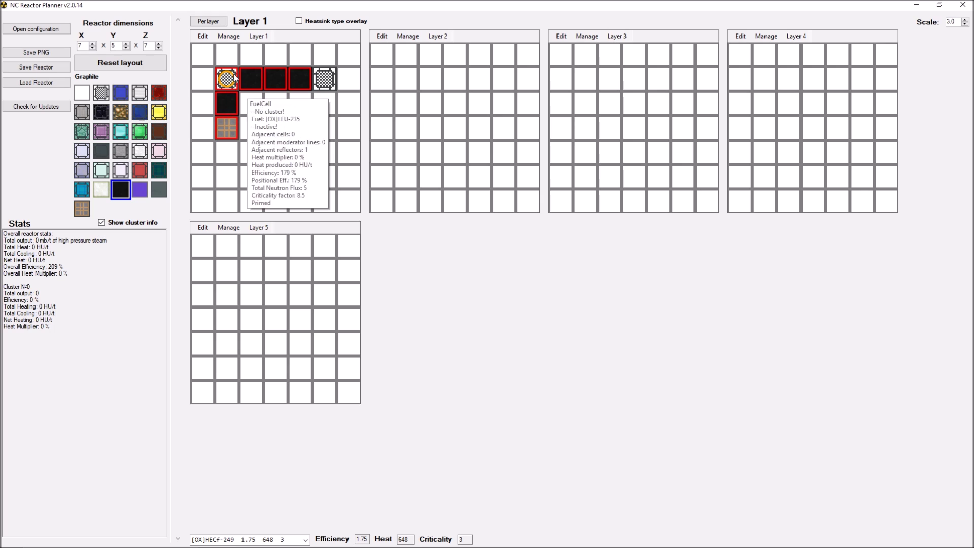
Step: Move the Reflector one cell farther down and fill the gap with a second Graphite moderator
left_click(82, 93)
left_click(227, 128)
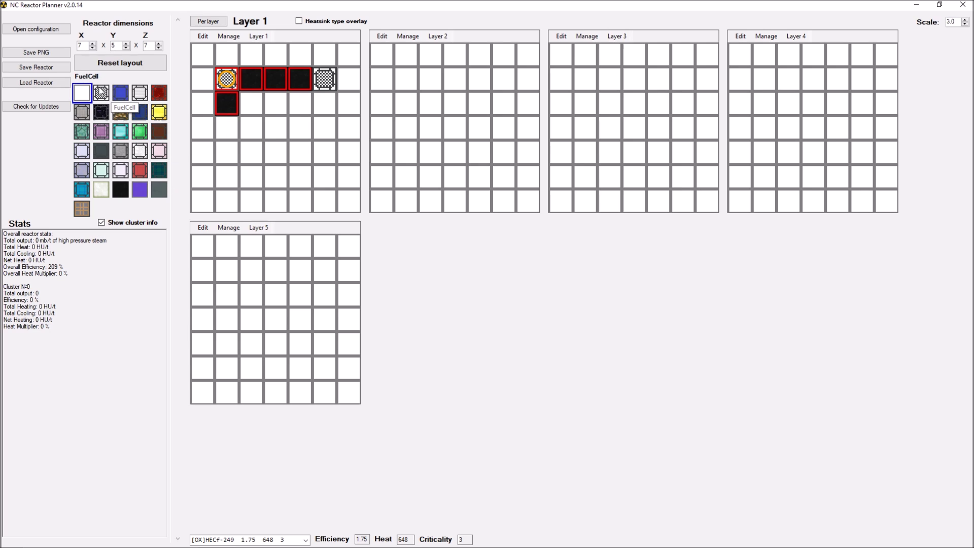
left_click(82, 209)
left_click(227, 152)
left_click(121, 192)
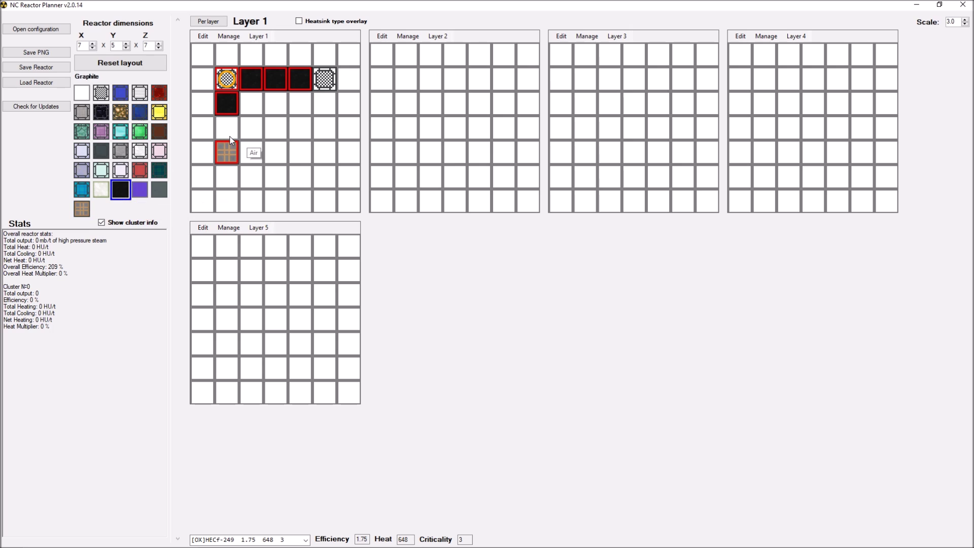
left_click(226, 125)
Step: Try lengthening the Reflector line to three Graphite moderators, and restore the line with two moderators
left_click(82, 208)
left_click(226, 178)
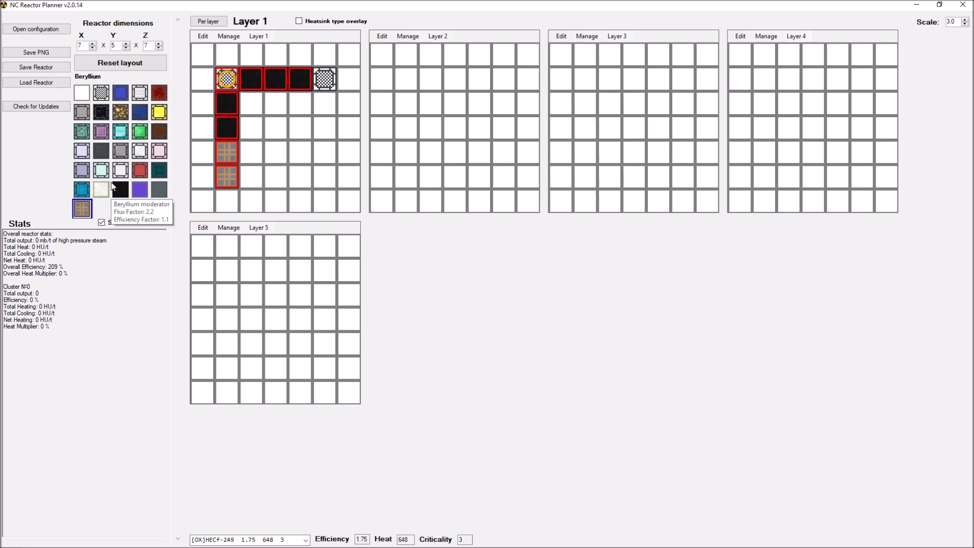
left_click(120, 189)
left_click(226, 153)
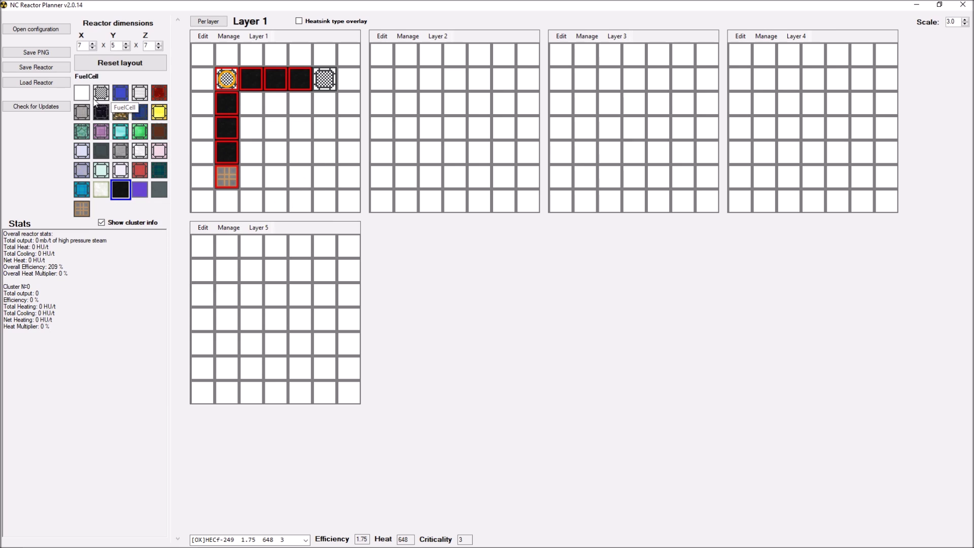
left_click(81, 208)
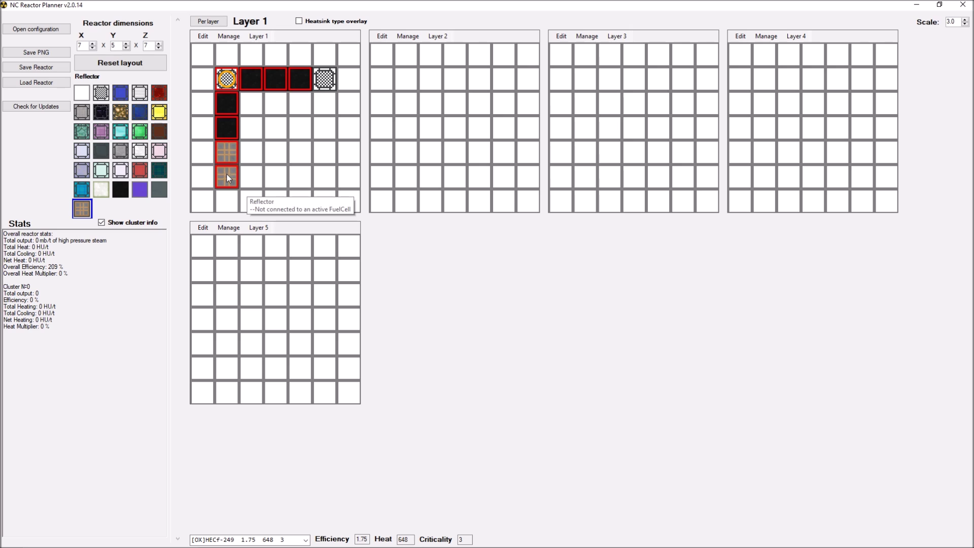
right_click(226, 177)
left_click(226, 151)
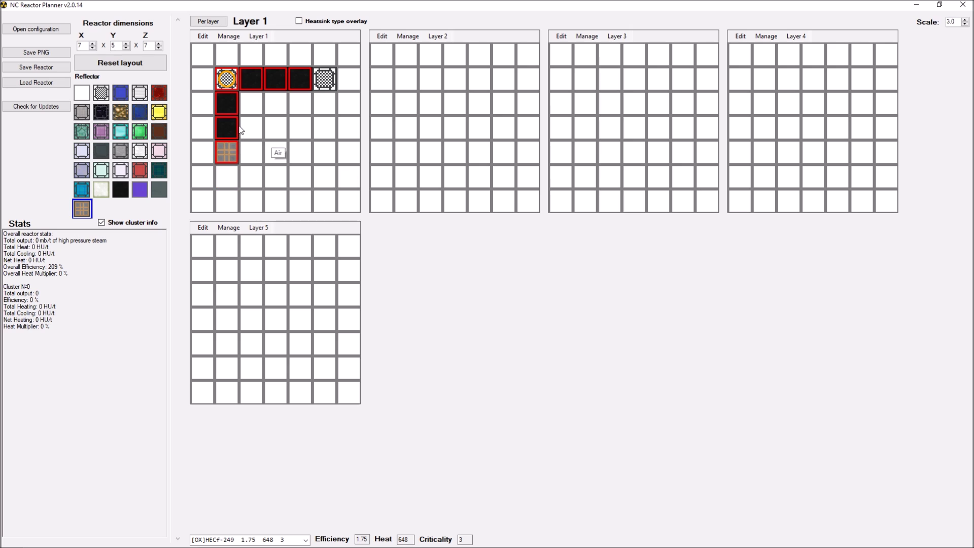
Step: Replace the Graphite moderator next to the Reflector with Beryllium, and choose FuelCell as the component to place
left_click(102, 192)
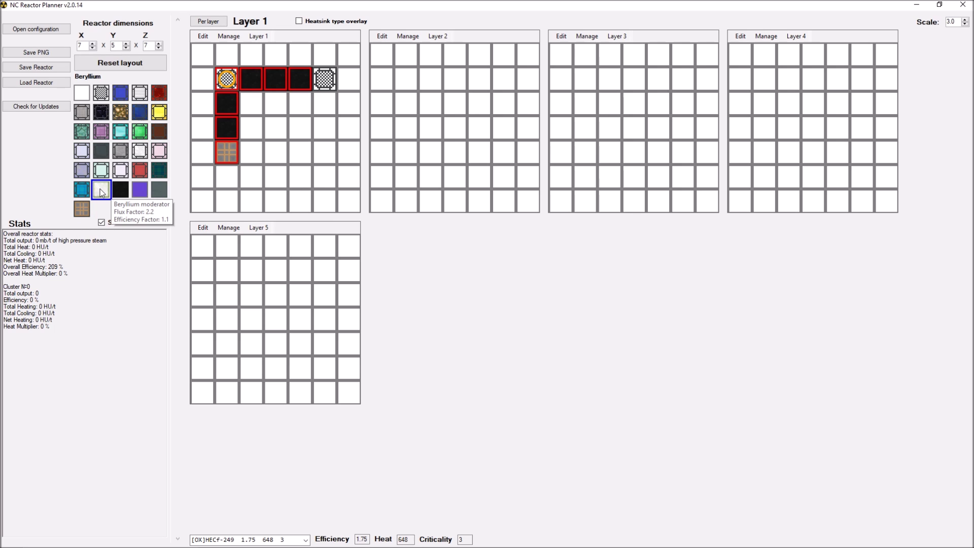
left_click(224, 128)
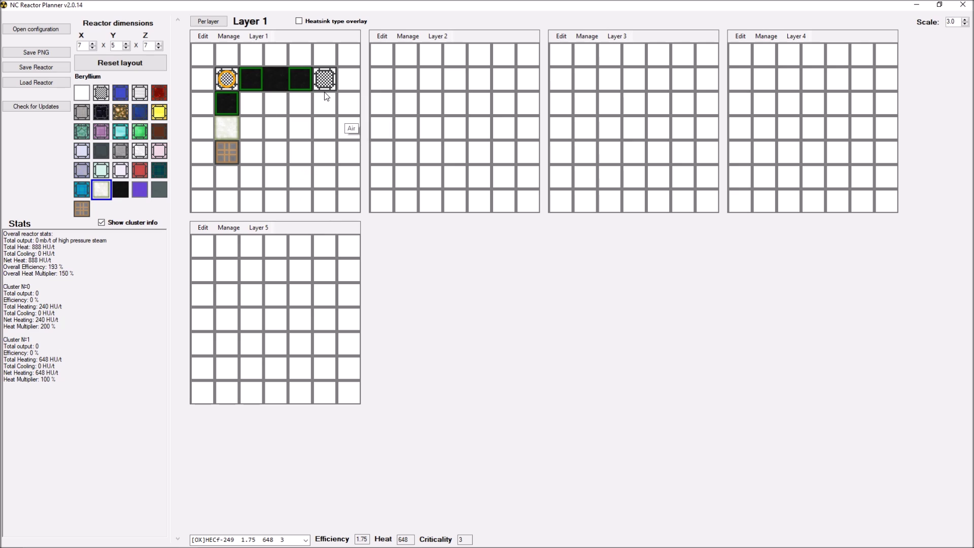
mouse_move(320, 85)
mouse_move(82, 216)
left_click(103, 94)
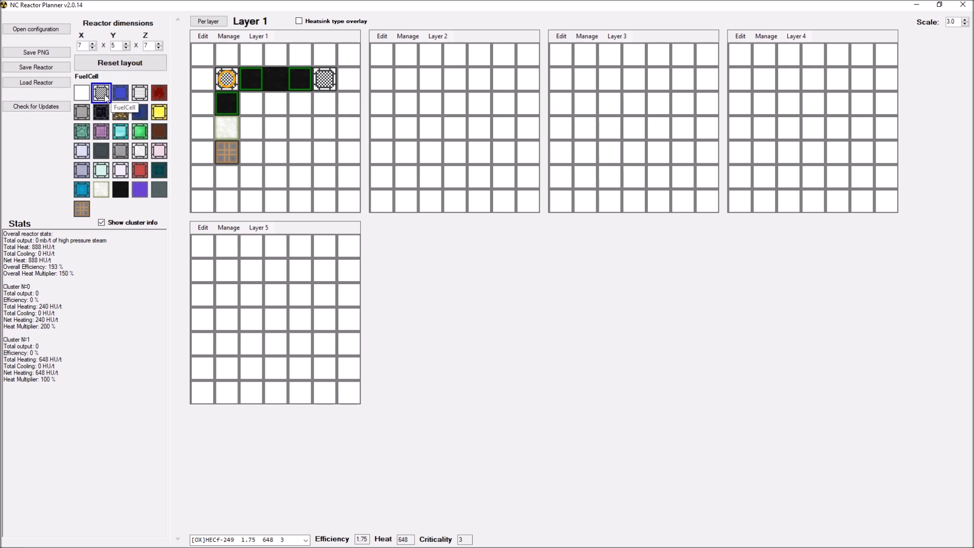
Step: Place two fuel cells on Layer 3 with a HeavyWater moderator between them, and prime the left fuel cell
left_click(610, 130)
left_click(658, 128)
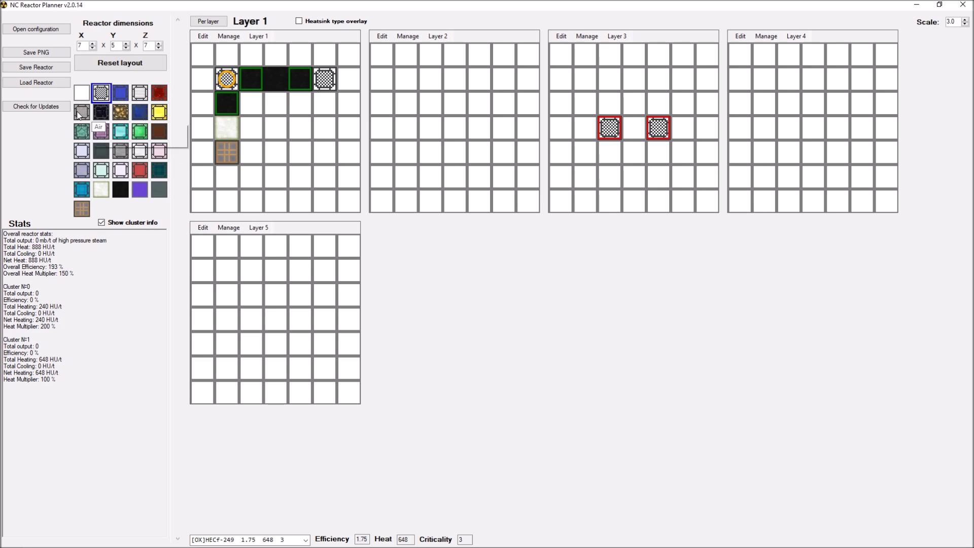
left_click(140, 189)
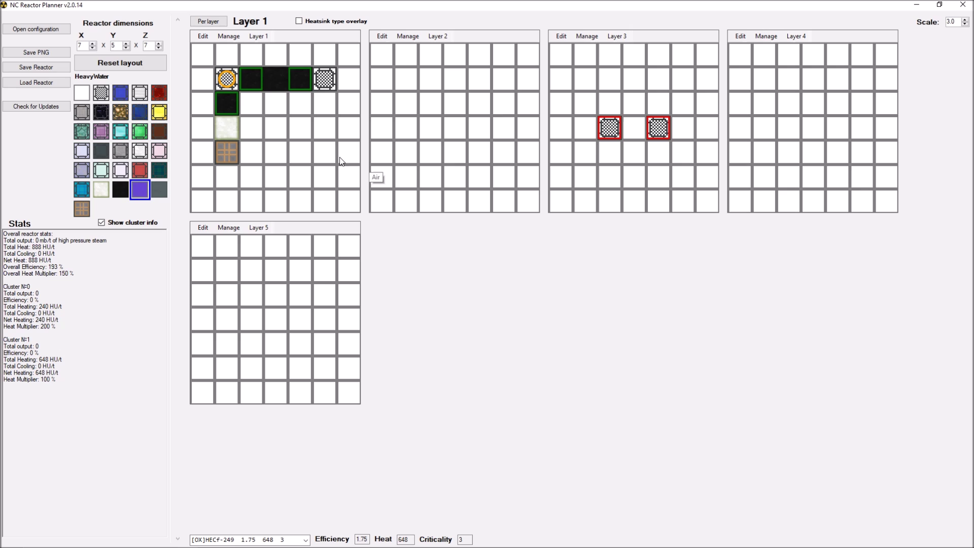
left_click(634, 128)
left_click(102, 93)
left_click(609, 127)
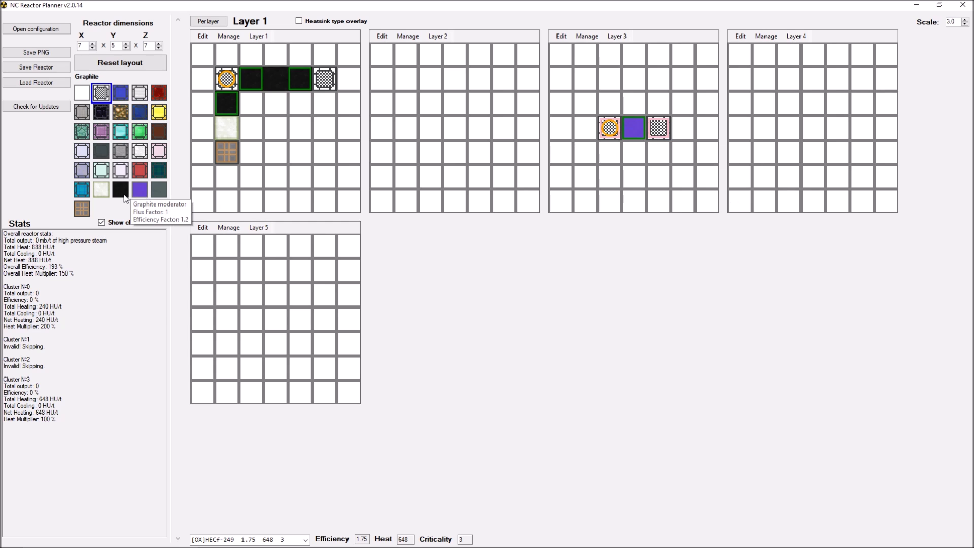
Step: Replace the HeavyWater line beside Layer 3's primed fuel cell with three Graphite moderators ending in a fuel cell, and inspect its stats
left_click(81, 92)
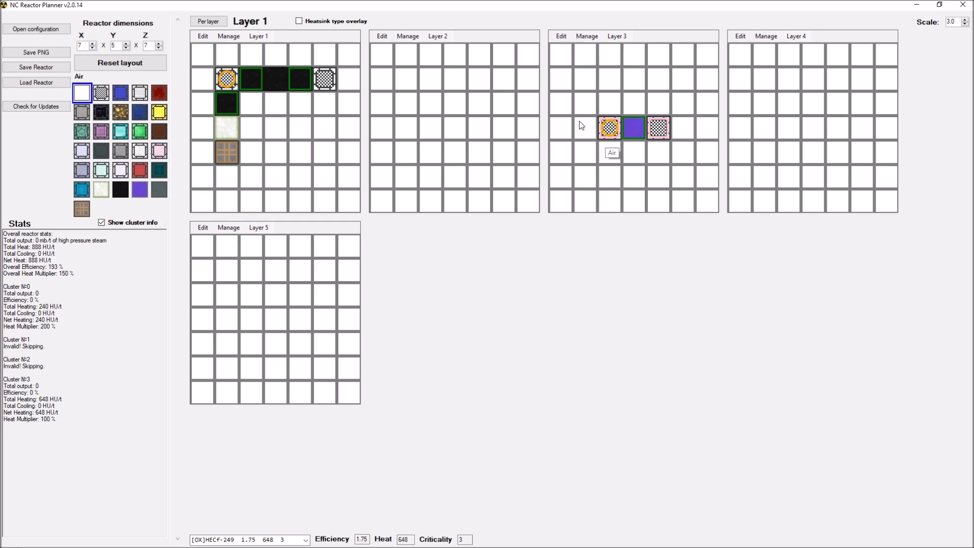
left_click(633, 128)
left_click(658, 127)
left_click(121, 189)
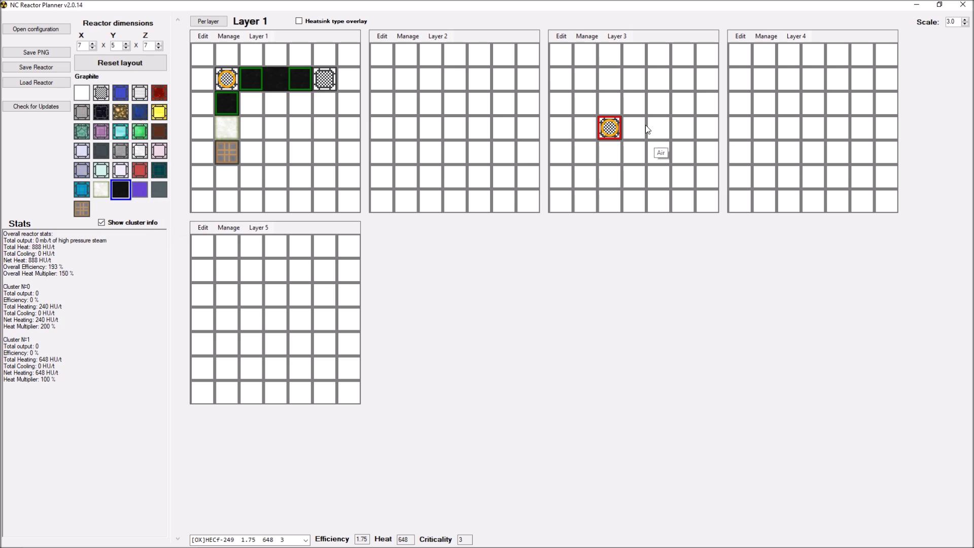
left_click_drag(633, 128, 683, 131)
left_click(101, 93)
left_click(706, 129)
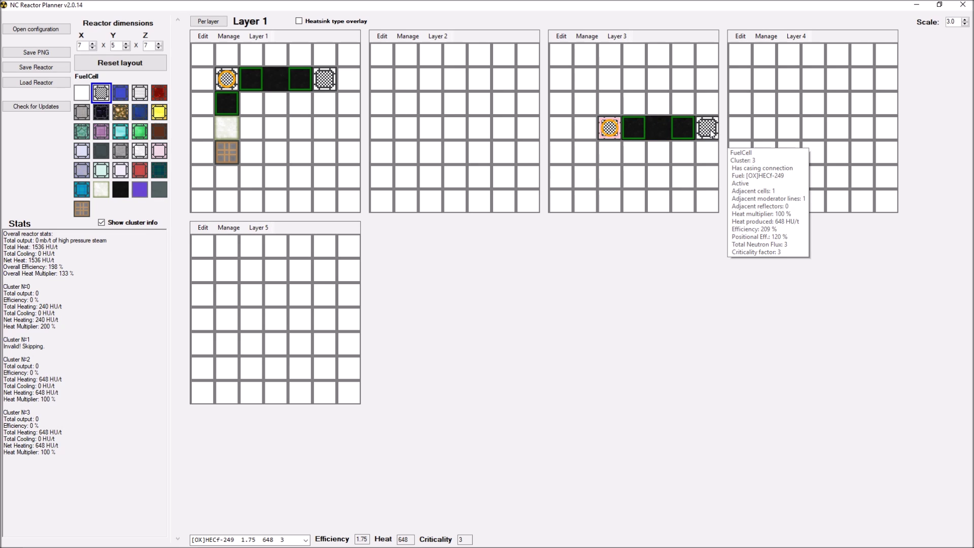
mouse_move(637, 131)
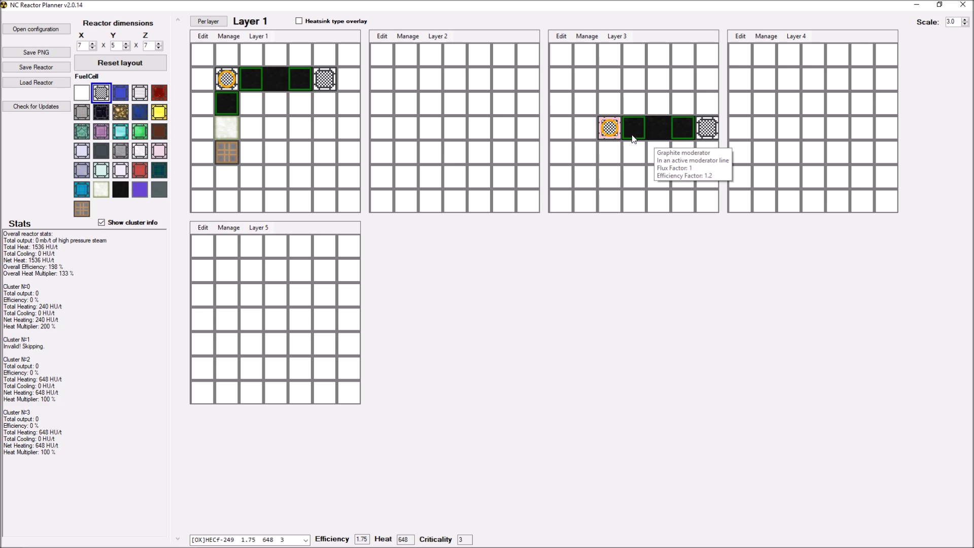
mouse_move(707, 131)
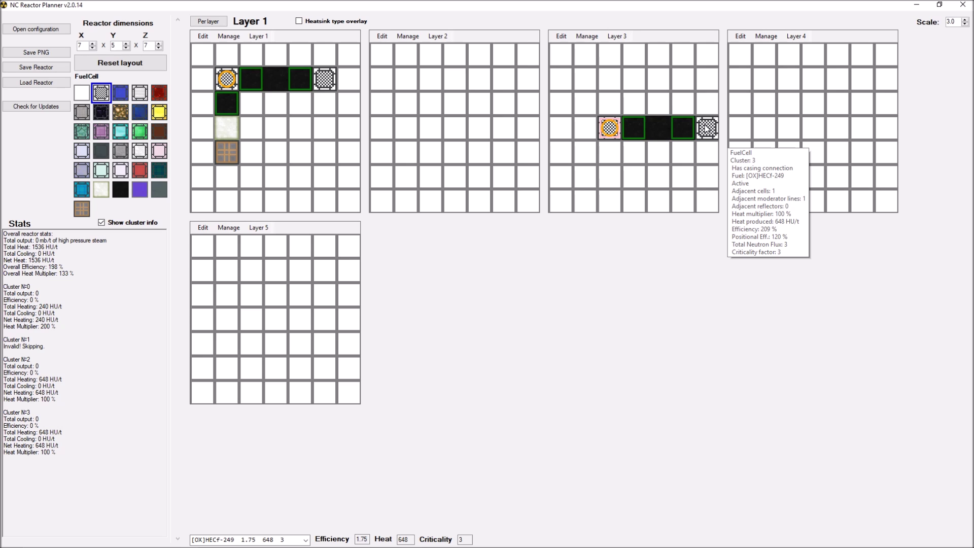
Step: Erase the Graphite line on Layer 3 and rebuild it with one HeavyWater moderator and a fuel cell, checking the cell's stats
left_click(81, 92)
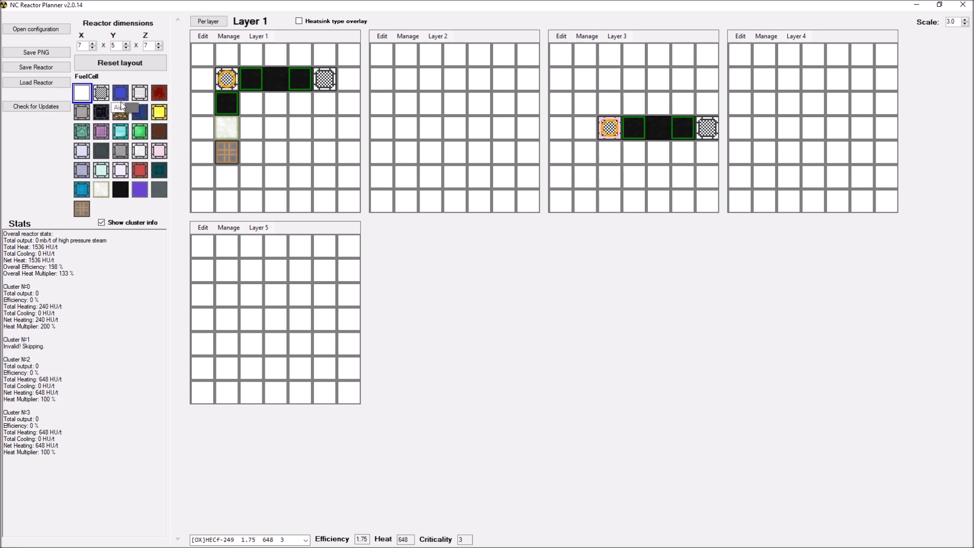
left_click(633, 129)
left_click_drag(657, 128, 706, 129)
left_click(140, 189)
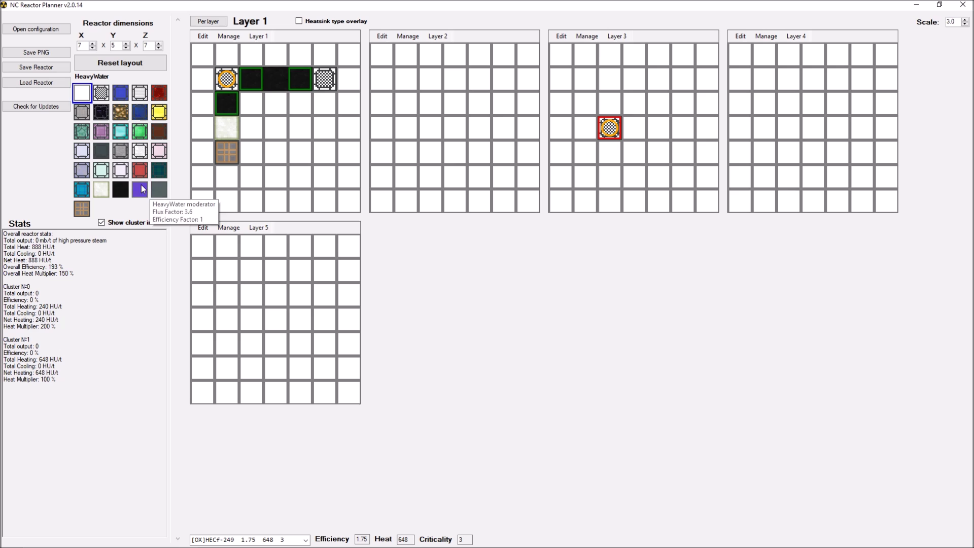
left_click(633, 128)
left_click(101, 92)
left_click(655, 128)
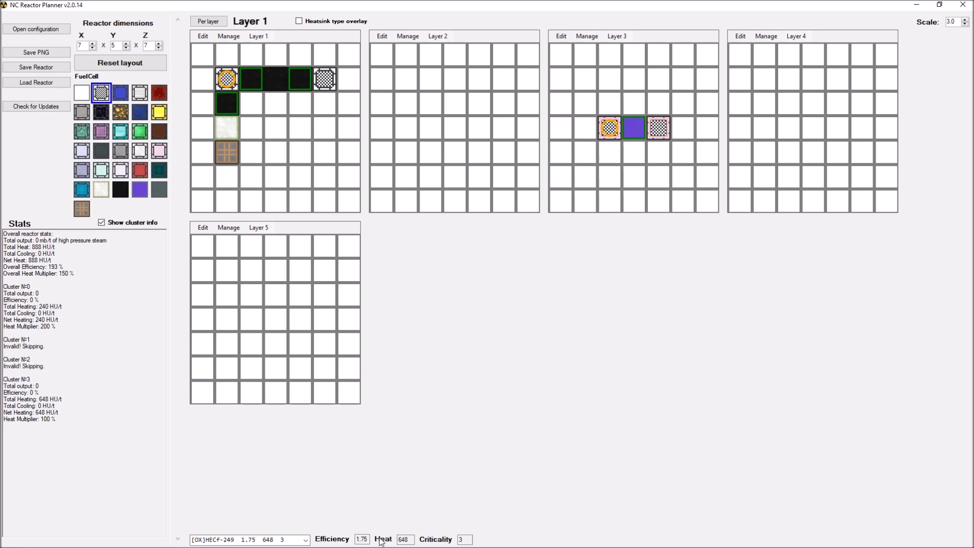
mouse_move(658, 130)
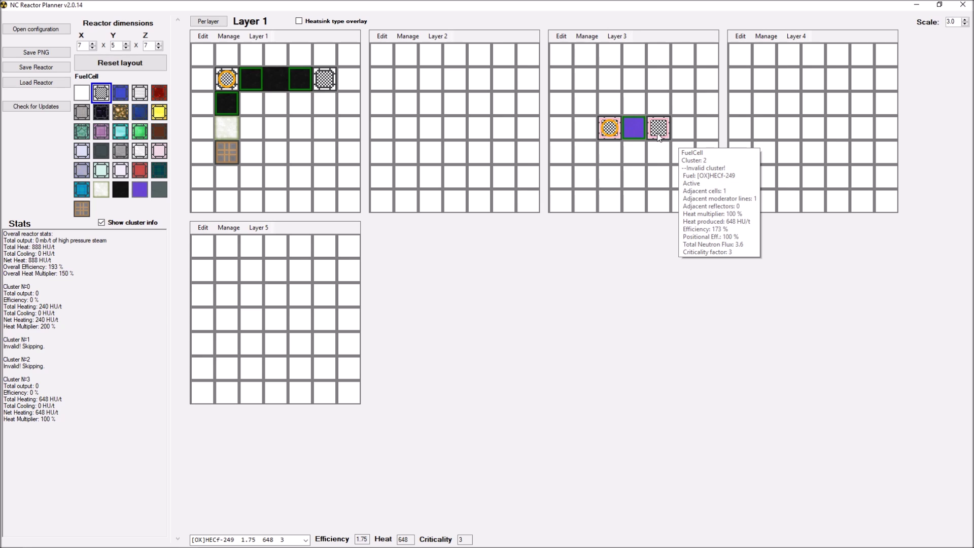
Step: Add a fuel cell two cells above Layer 3's primed fuel cell, with a HeavyWater moderator between them
left_click(648, 80)
right_click(658, 79)
left_click(608, 78)
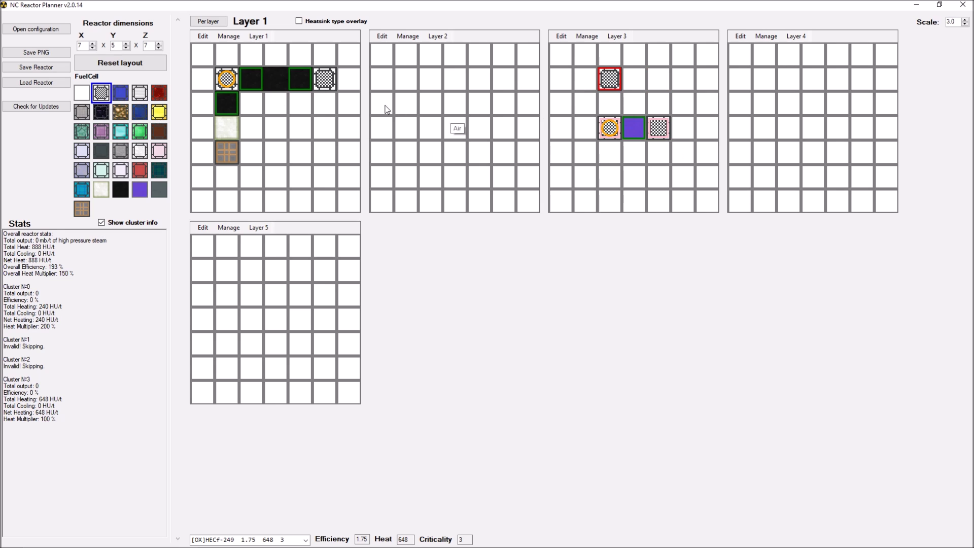
left_click(144, 195)
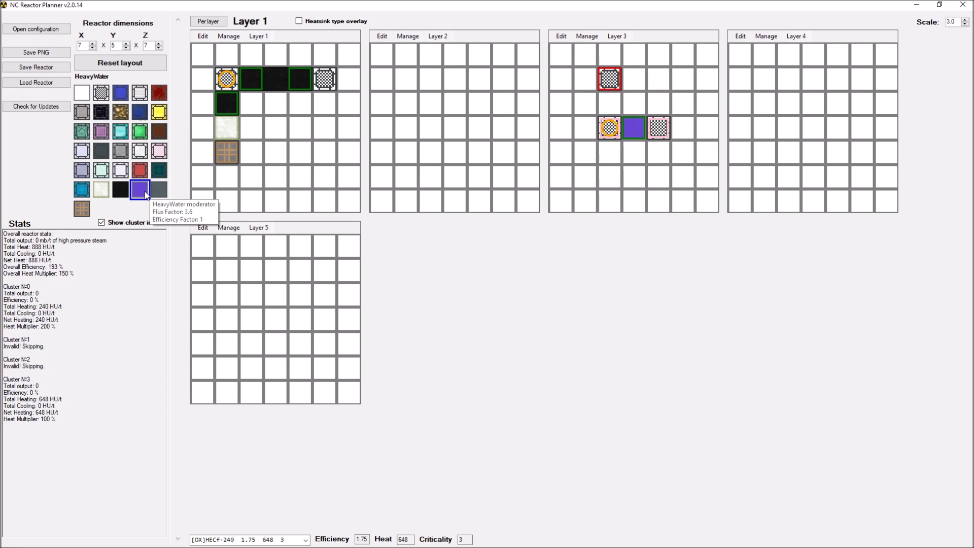
left_click(609, 103)
Step: Add a fuel cell two cells left of Layer 3's primed fuel cell with HeavyWater between them, and inspect the primed cell's stats
left_click(101, 93)
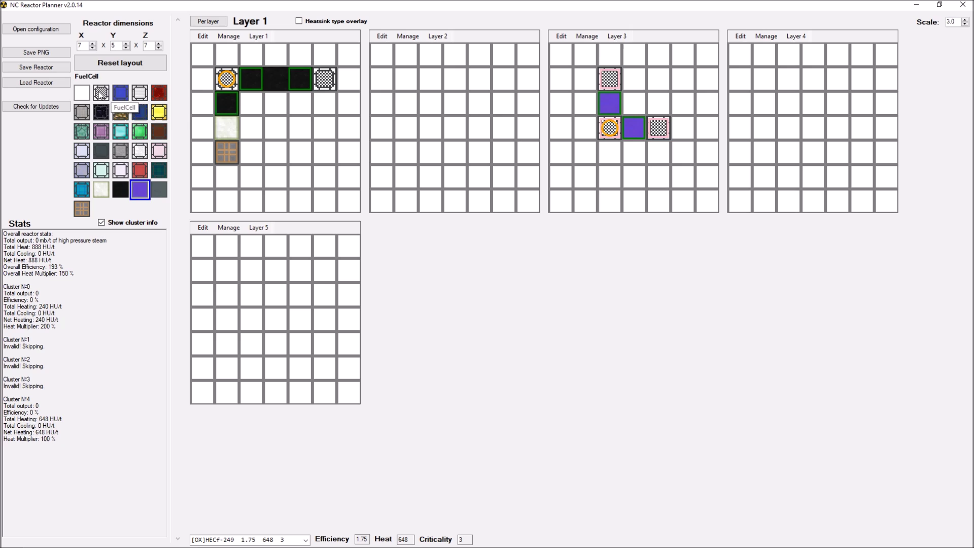
left_click(558, 125)
left_click(140, 189)
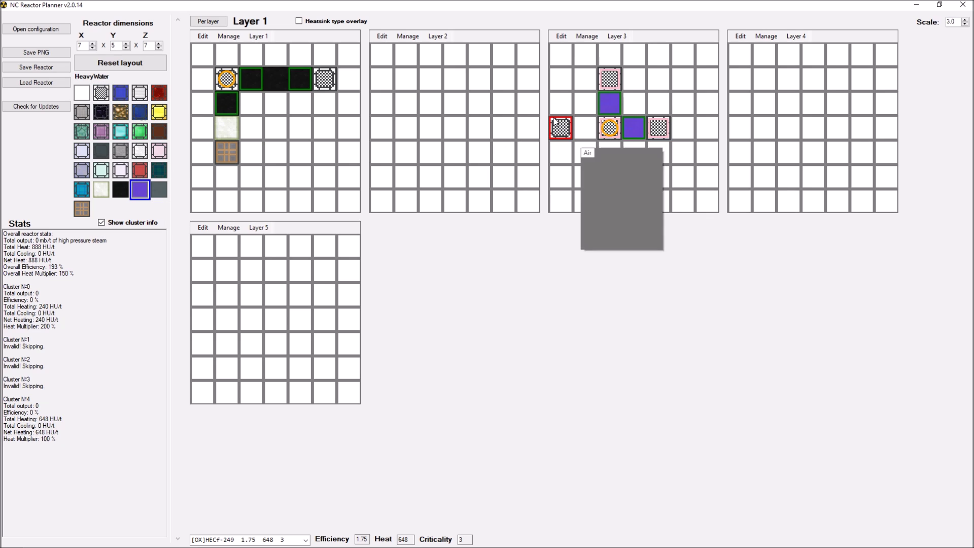
left_click(585, 128)
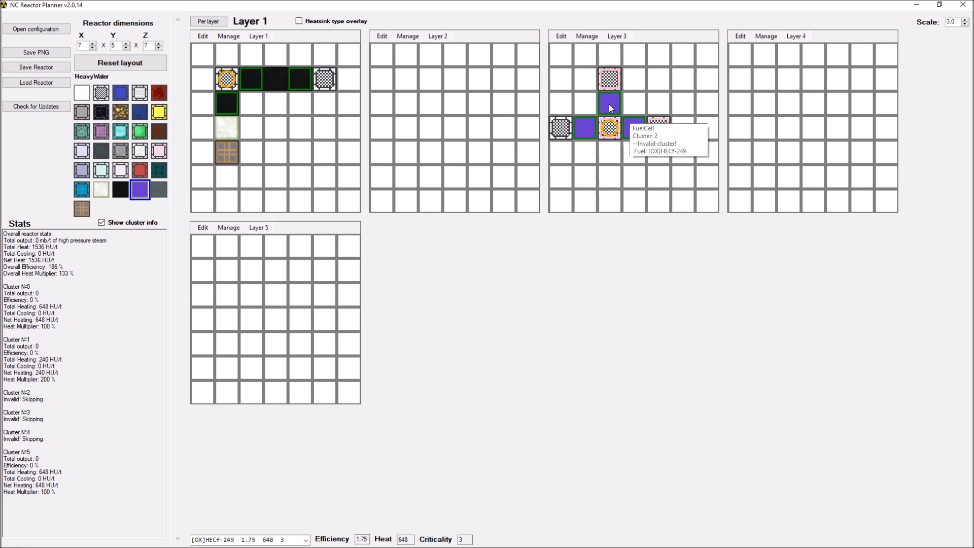
mouse_move(612, 135)
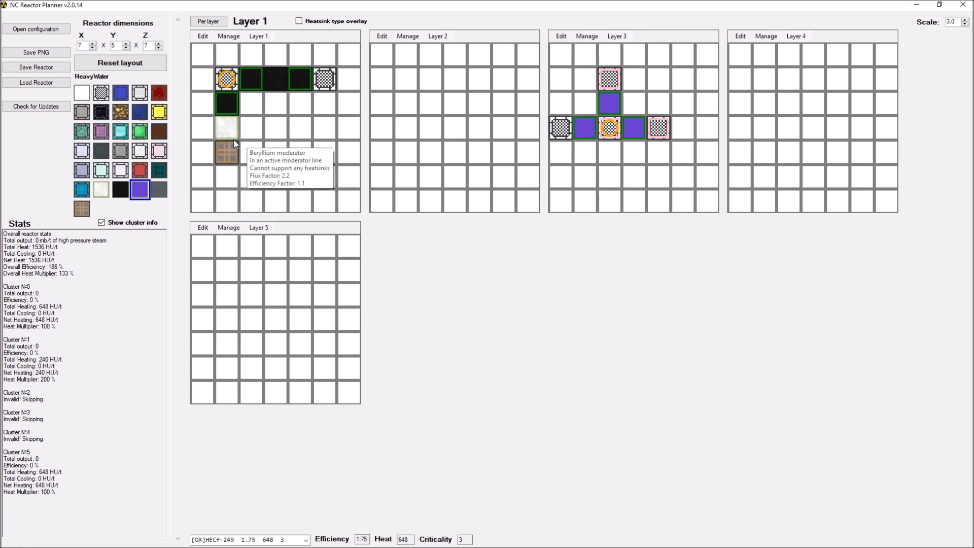
Step: Place a Reflector two cells below Layer 3's primed fuel cell, with a Graphite moderator between them
left_click(84, 208)
left_click(609, 176)
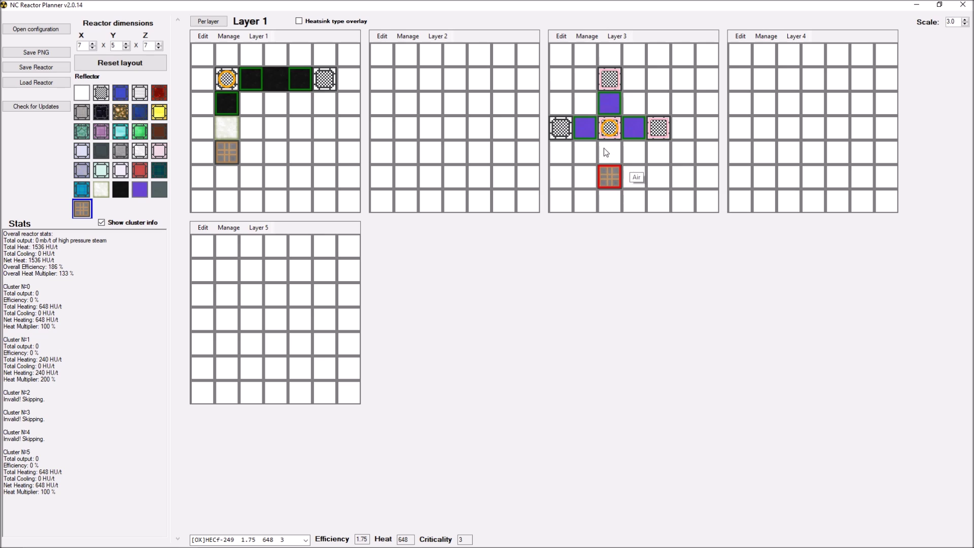
left_click(120, 189)
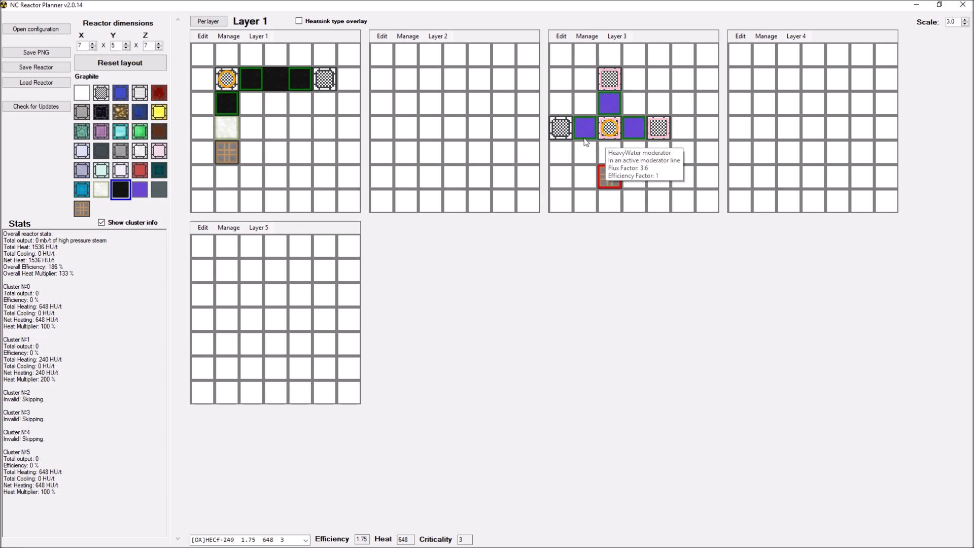
left_click(609, 152)
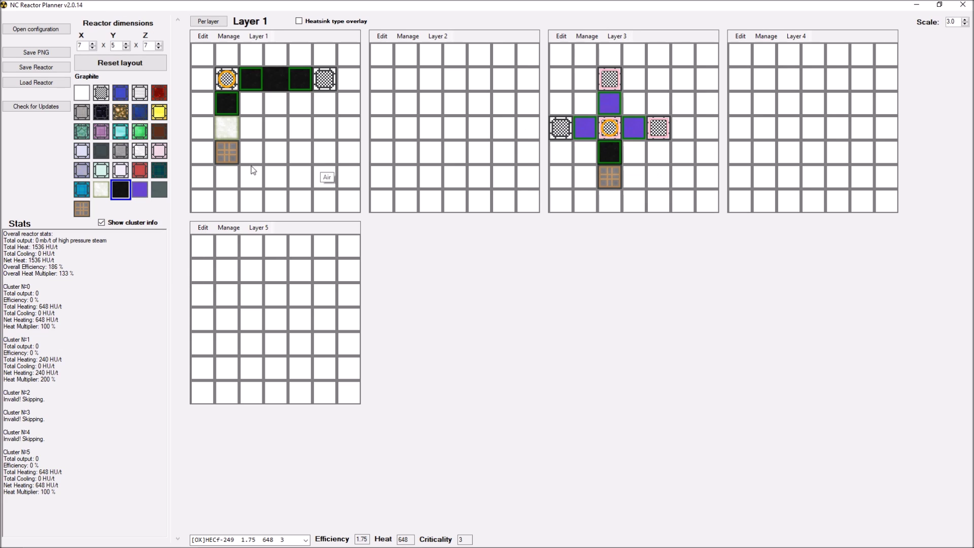
Step: Try rebuilding Layer 3's Reflector line with a HeavyWater moderator, and restore the Graphite moderator
left_click(81, 92)
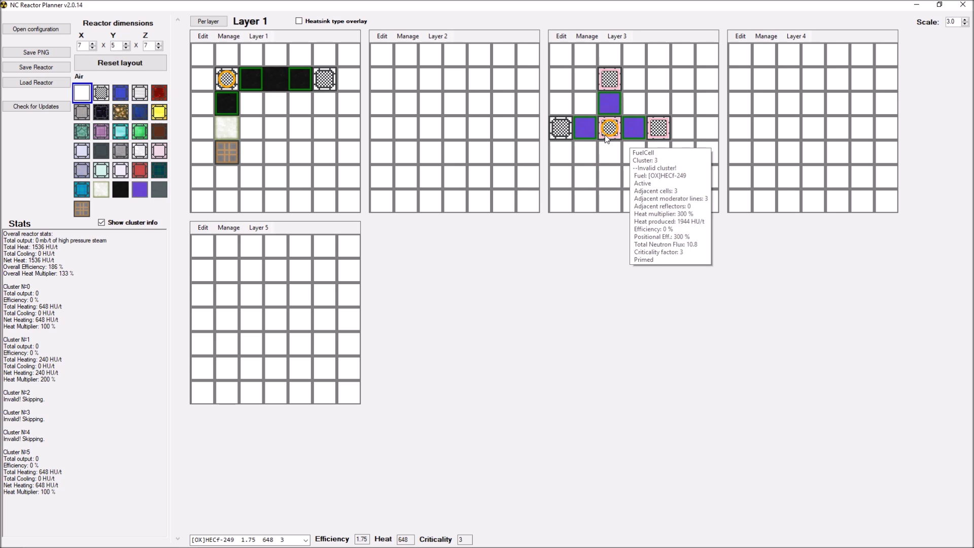
left_click(139, 189)
left_click(601, 152)
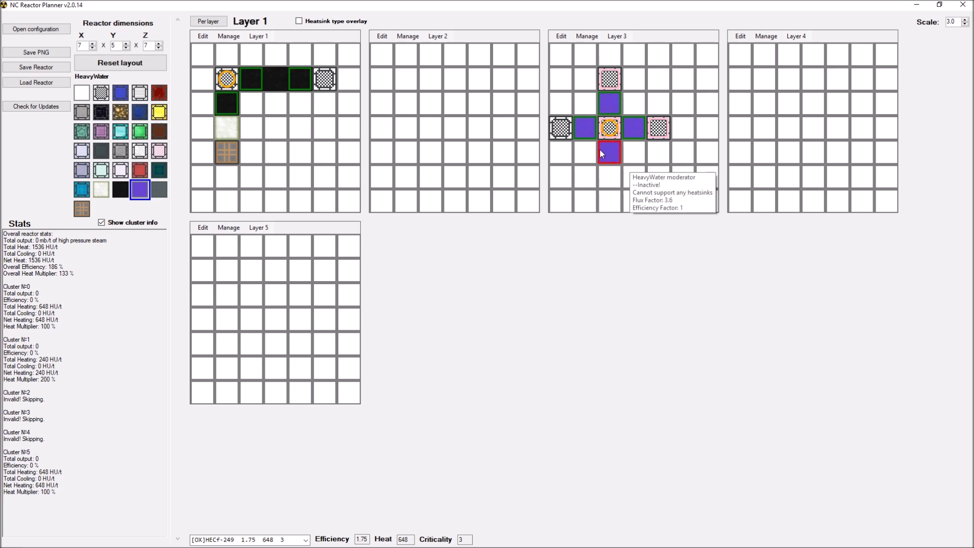
left_click(83, 208)
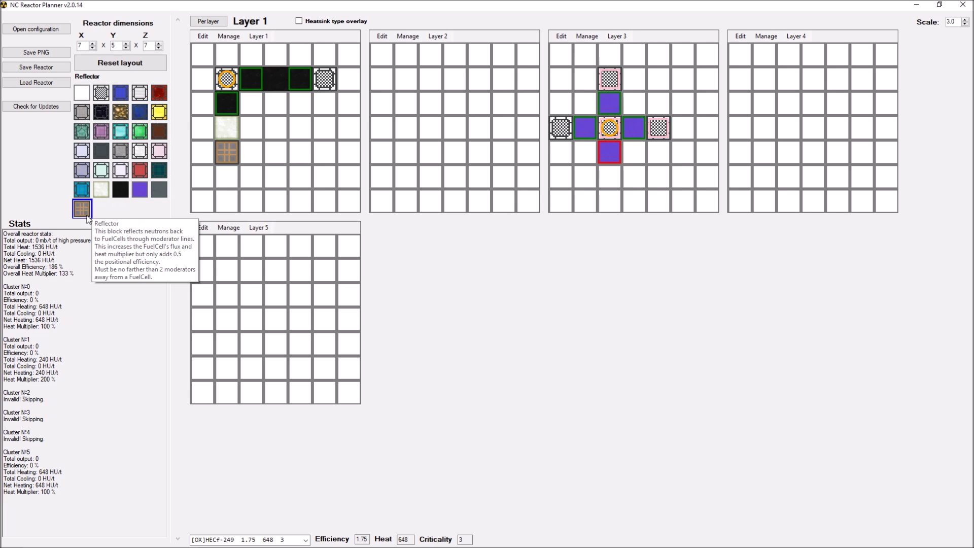
left_click(609, 176)
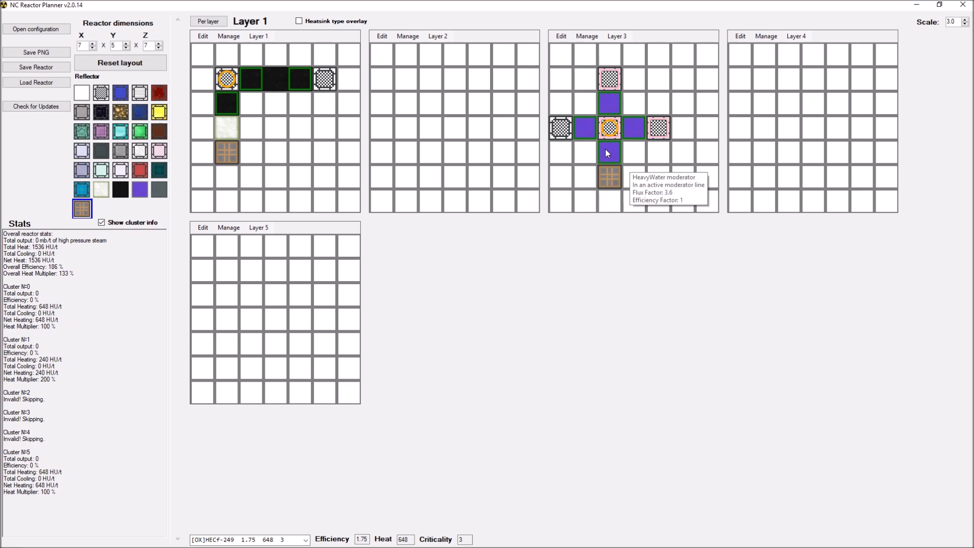
left_click(120, 189)
left_click(610, 152)
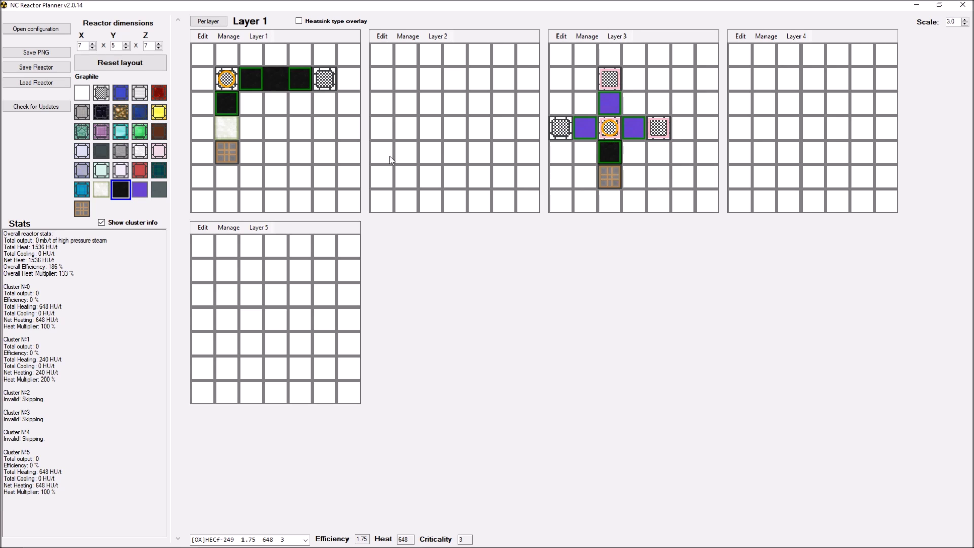
Step: Erase every component from Layer 3, check the stats of Layer 1's primed fuel cell, and erase Layer 1 as well
left_click(81, 93)
mouse_move(658, 177)
left_mouse_down()
mouse_move(634, 152)
mouse_move(565, 146)
mouse_move(595, 165)
mouse_move(639, 152)
mouse_move(609, 177)
left_mouse_up()
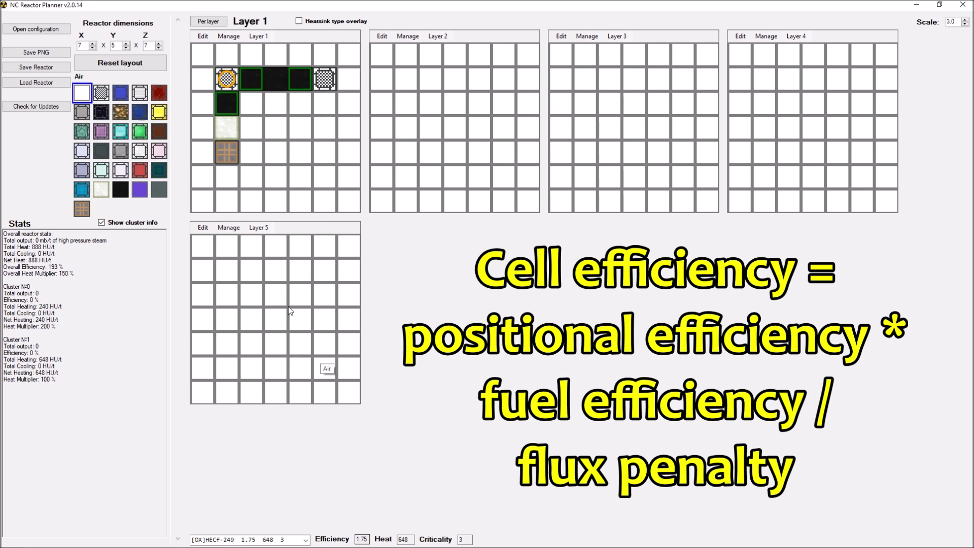
mouse_move(221, 83)
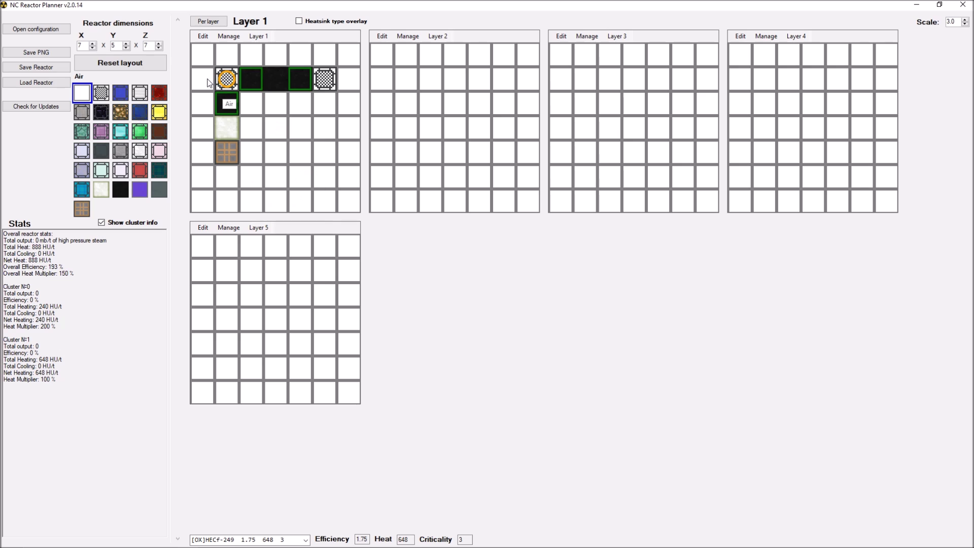
mouse_move(236, 108)
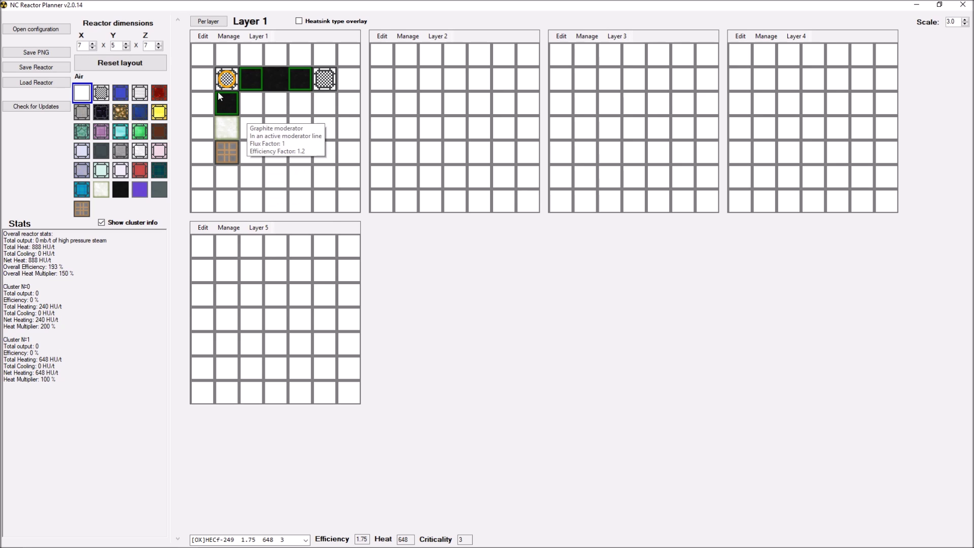
mouse_move(323, 84)
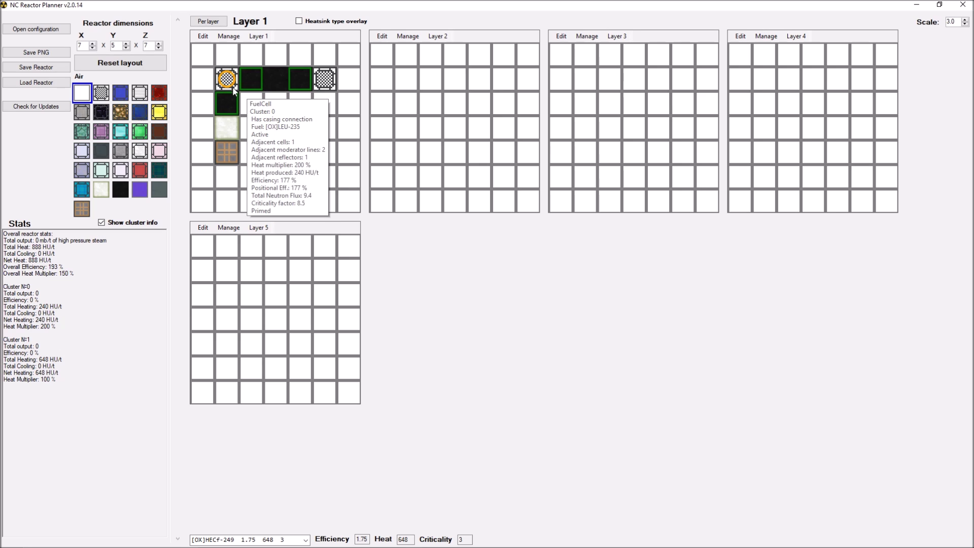
mouse_move(233, 90)
left_mouse_down()
mouse_move(330, 90)
mouse_move(243, 119)
mouse_move(213, 149)
left_mouse_up()
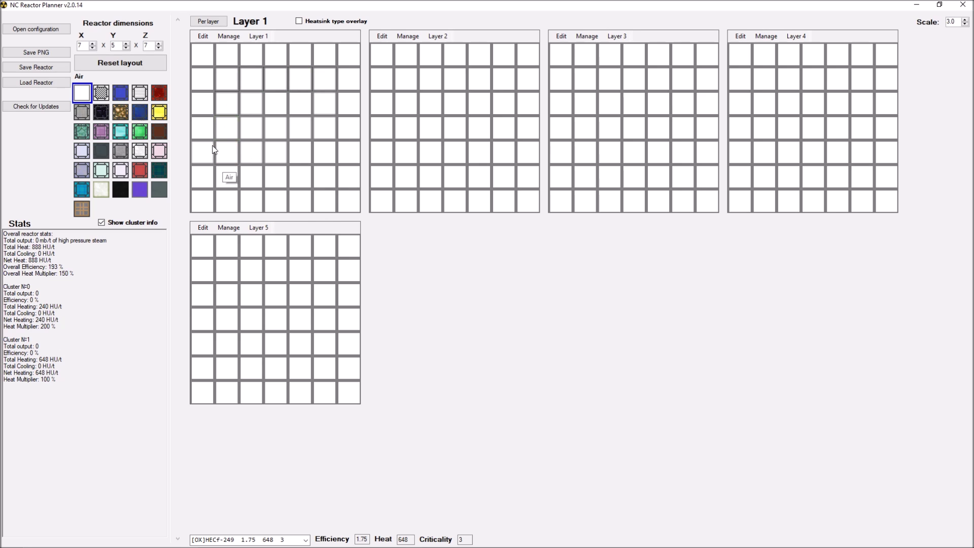
Step: Place two fuel cells in the third row of Layer 2 and fill the gap between them with three Graphite moderators
left_click(101, 93)
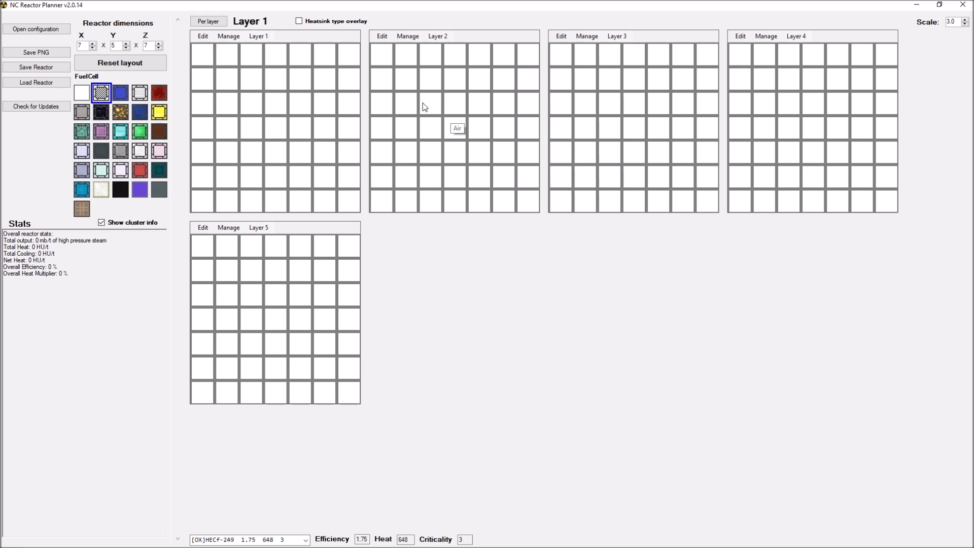
left_click(406, 103)
left_click(503, 103)
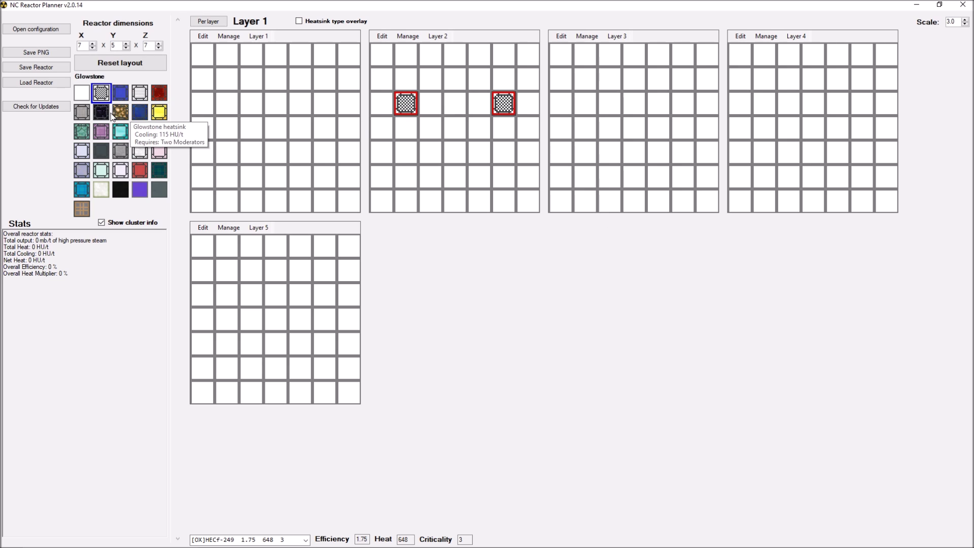
left_click(120, 189)
left_click(415, 104)
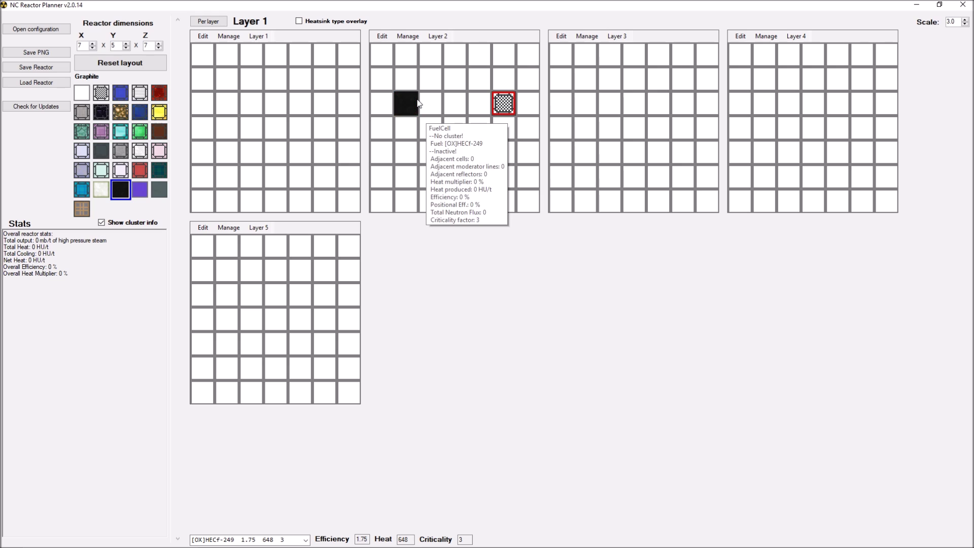
left_click_drag(418, 104, 487, 103)
left_click(101, 93)
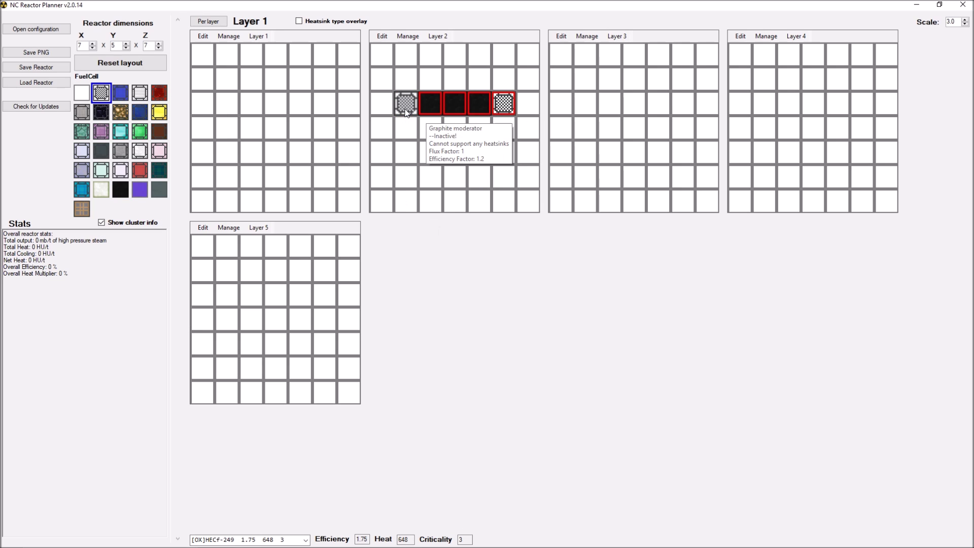
Step: Prime Layer 2's left fuel cell and connect both fuel cells to the casing with Conductors, checking the cluster stats
left_click(406, 109)
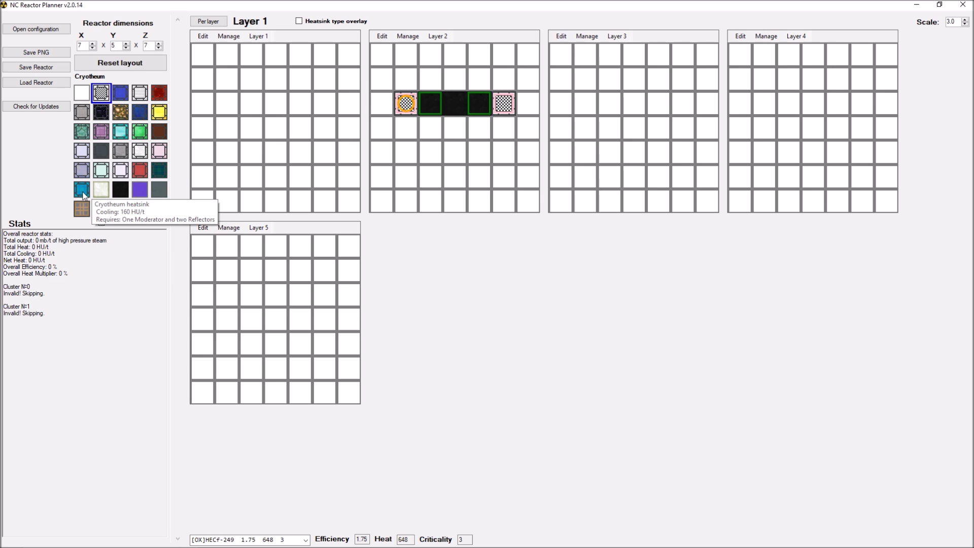
left_click(159, 189)
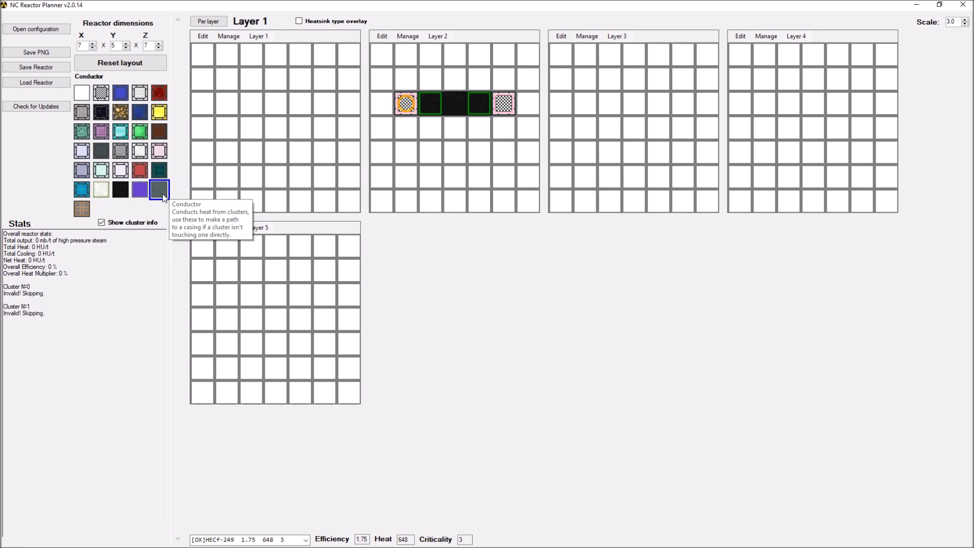
left_click(381, 105)
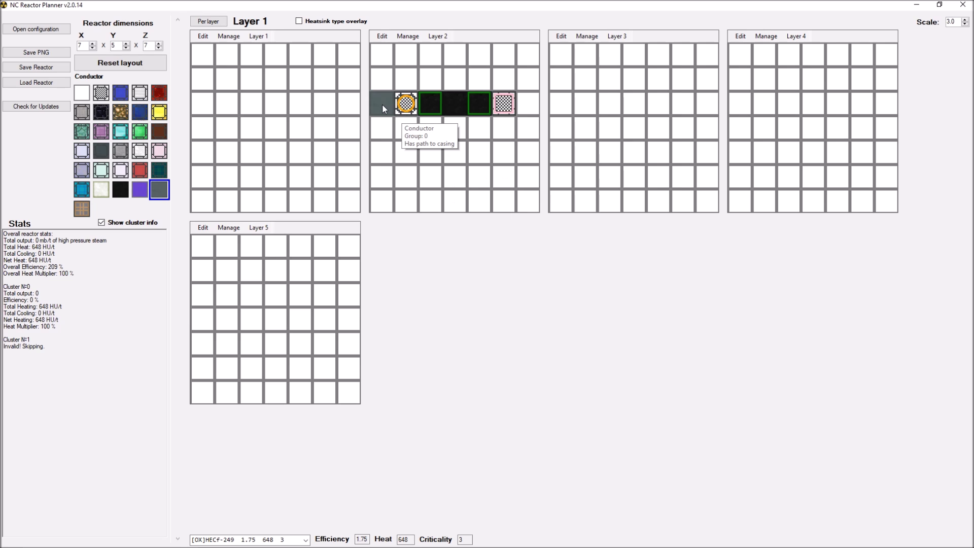
left_click_drag(504, 132, 505, 193)
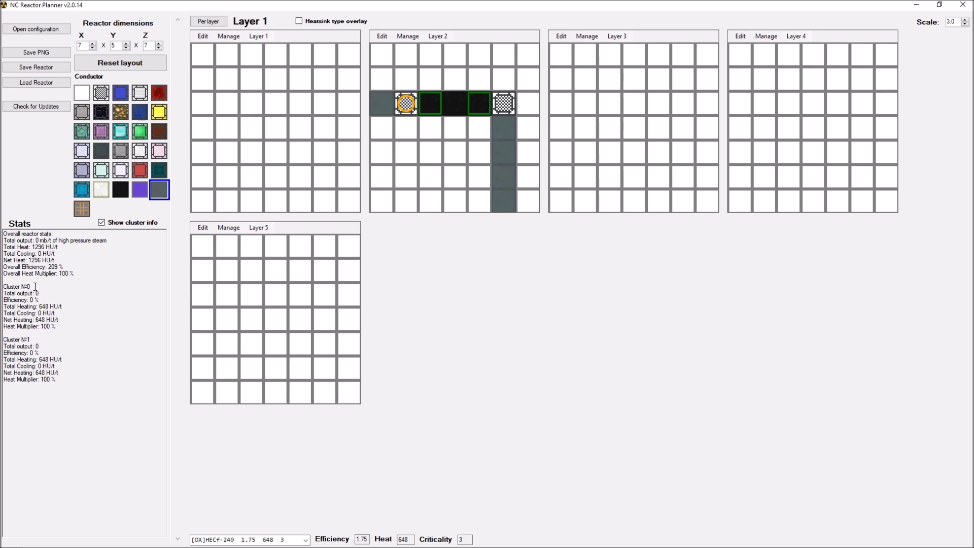
left_click_drag(21, 286, 56, 379)
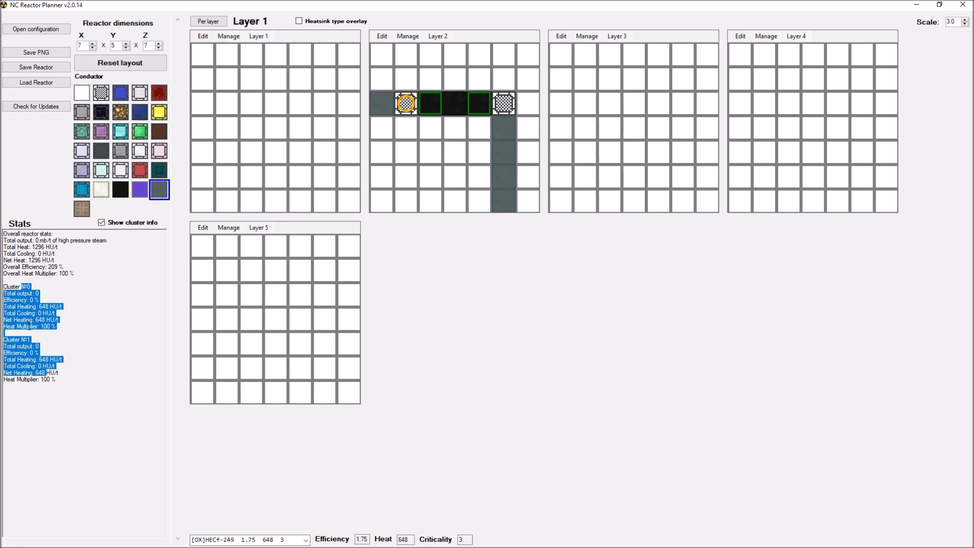
Step: Link Layer 2's two fuel cells with a Conductor path running below the Graphite moderators, and compare the two clusters' stats
mouse_move(406, 135)
left_mouse_down()
mouse_move(406, 149)
mouse_move(503, 153)
left_mouse_up()
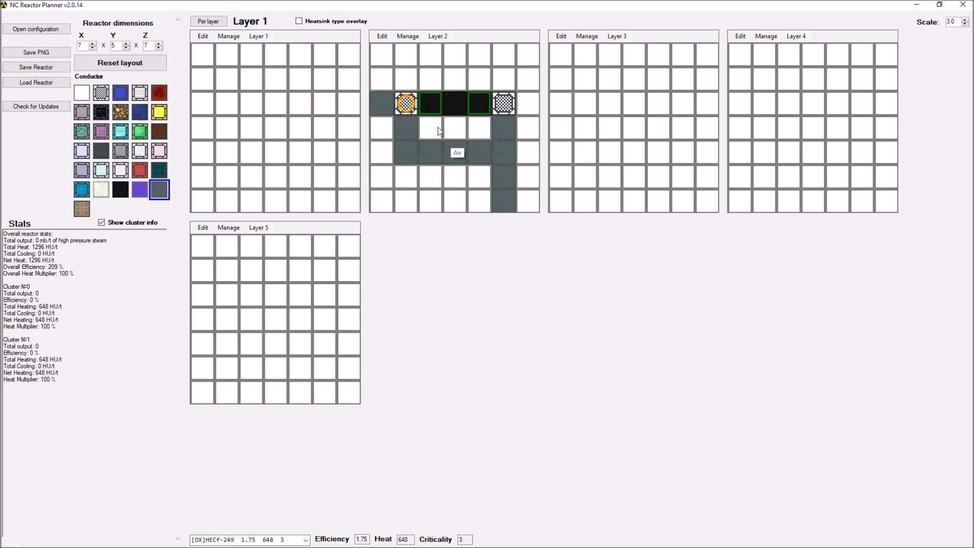
mouse_move(400, 110)
left_click_drag(31, 282, 47, 382)
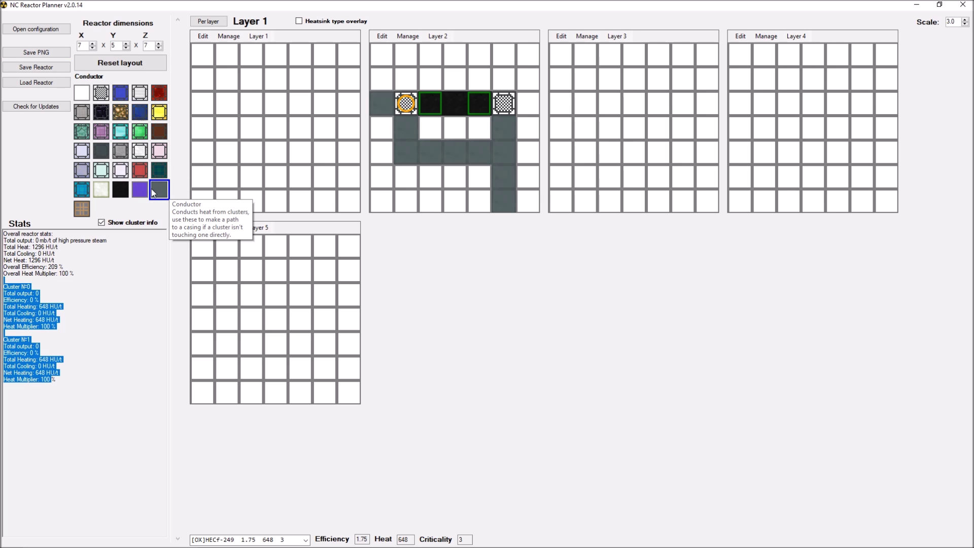
left_click(416, 135)
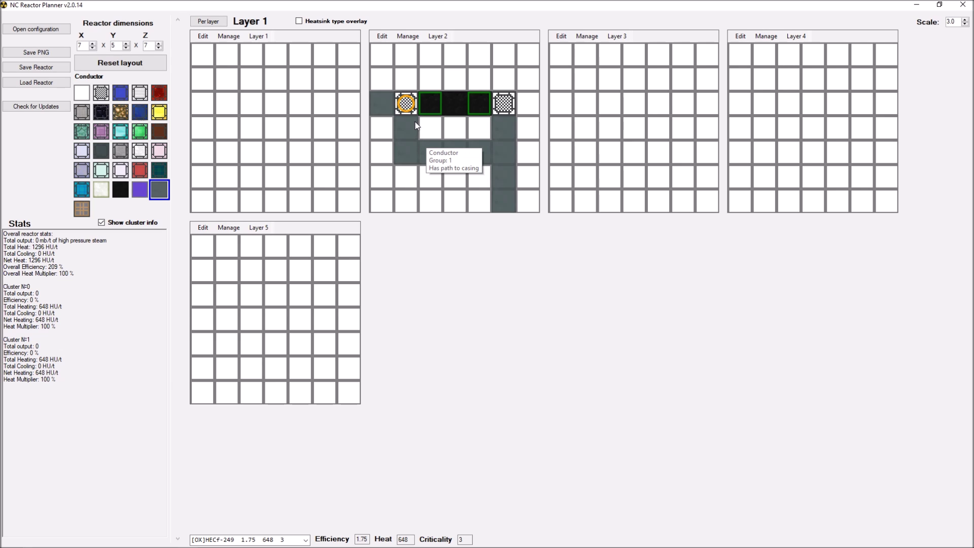
Step: Place a Water heatsink directly above each of Layer 2's two fuel cells and check which cluster it belongs to
left_click(121, 94)
left_click(414, 78)
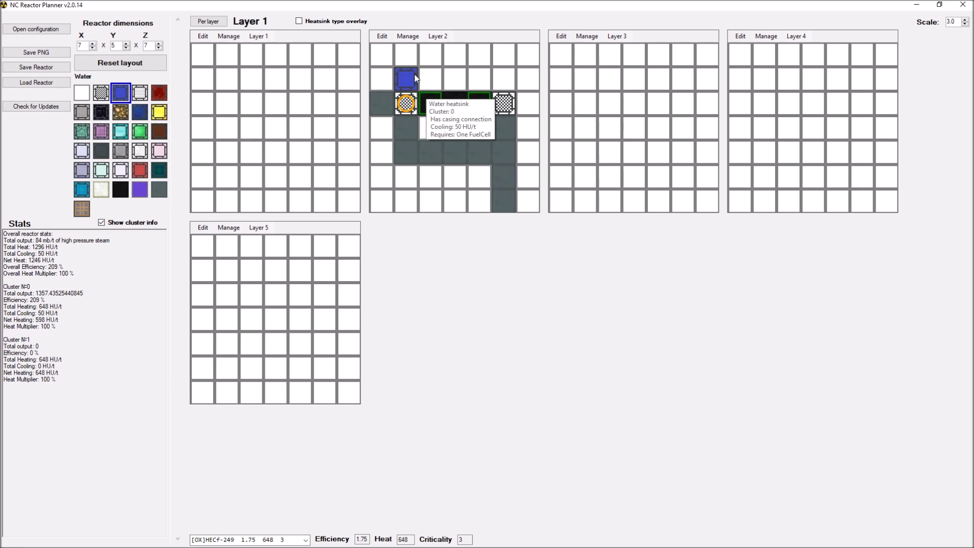
left_click(503, 78)
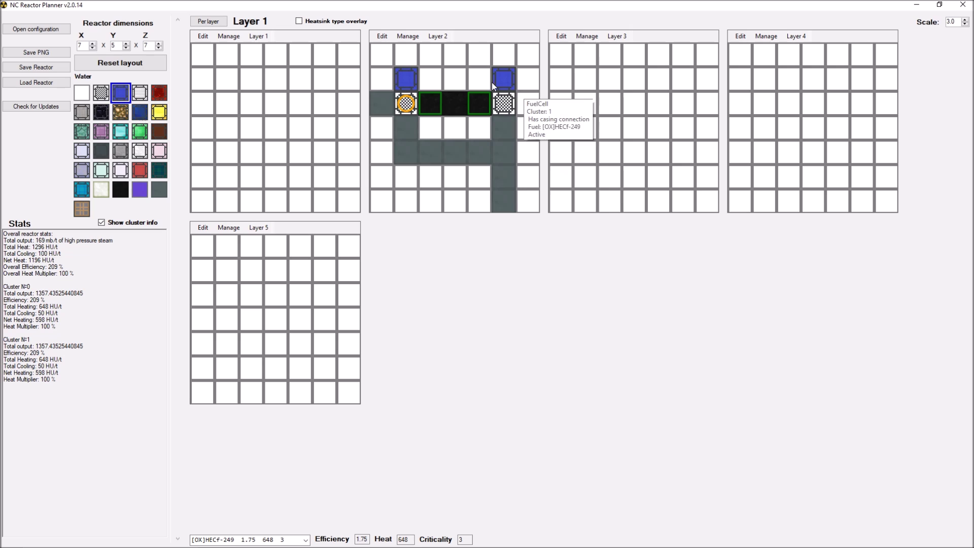
mouse_move(409, 79)
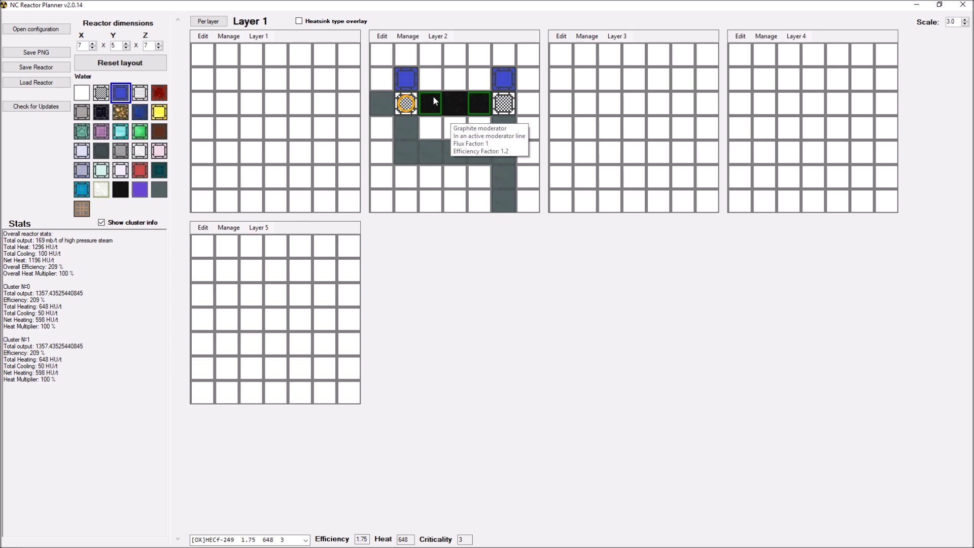
Step: Erase the Conductor path linking the two fuel cells and the Conductor left of the primed cell in Layer 2
left_click(81, 93)
left_click(406, 128)
left_click(406, 152)
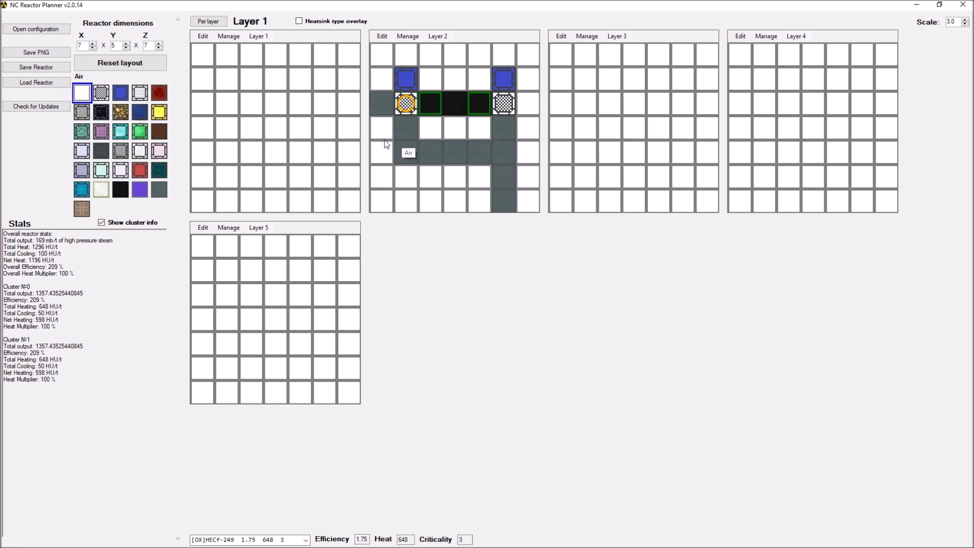
left_click(430, 152)
left_click(454, 152)
left_click(478, 152)
left_click(382, 104)
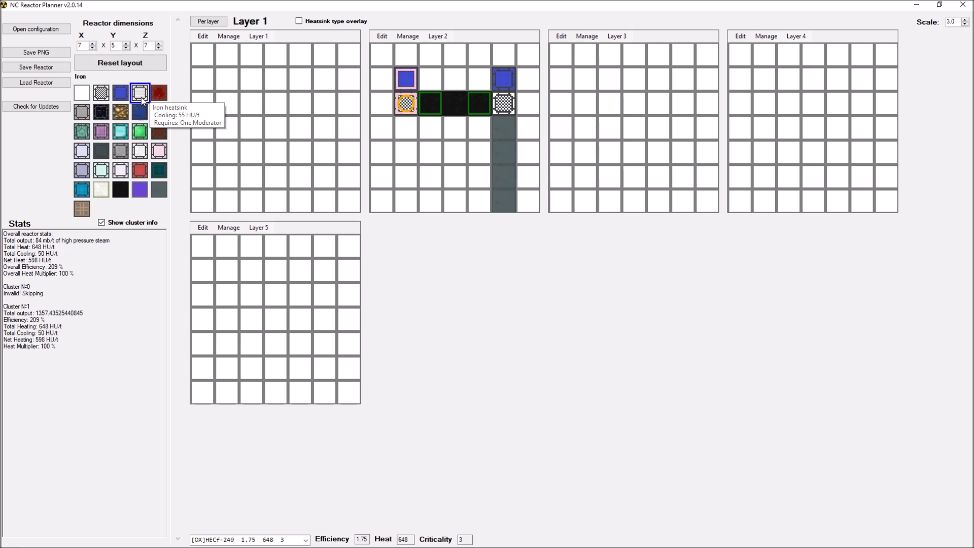
Step: Bridge the two Water heatsinks in Layer 2 with two Iron heatsinks and a Gold heatsink between them
left_click(431, 80)
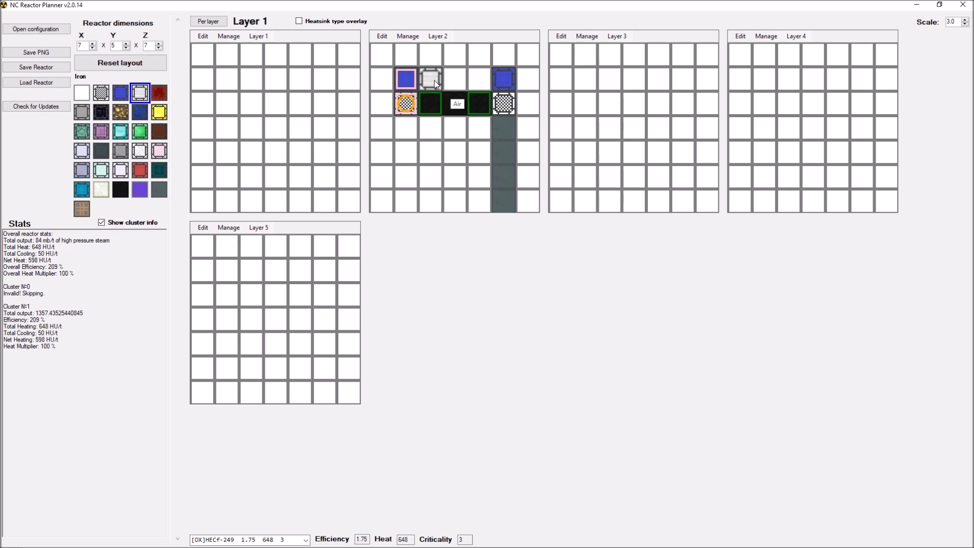
left_click(474, 77)
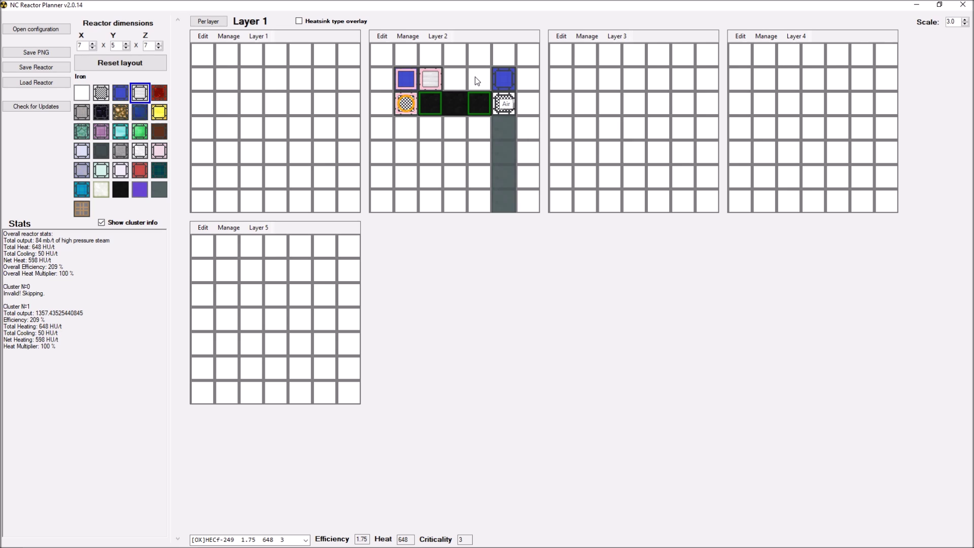
left_click(160, 112)
left_click(449, 80)
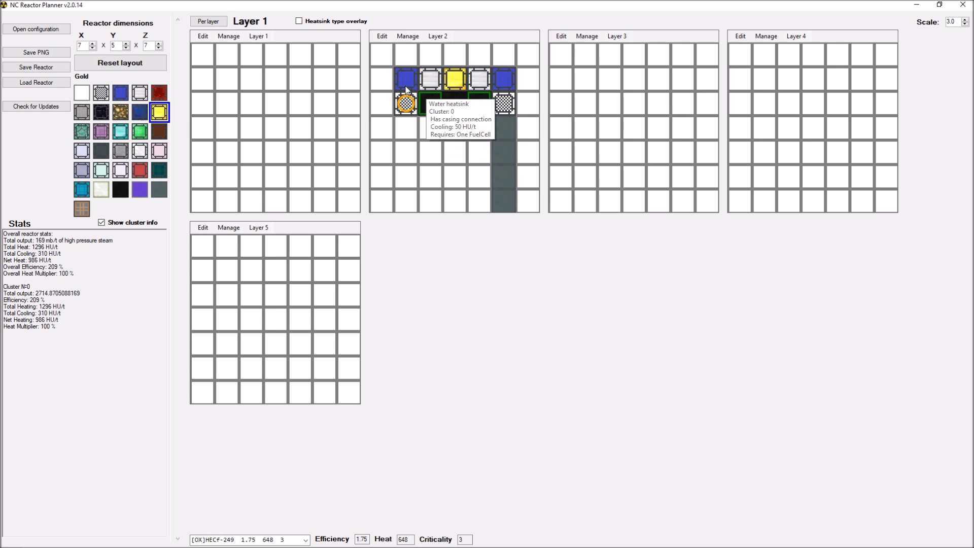
Step: Examine the merged cluster's output, efficiency, heating and cooling stats, and the primed fuel cell's details
mouse_move(4, 293)
left_mouse_down()
mouse_move(51, 312)
mouse_move(4, 285)
left_mouse_up()
left_click(44, 306)
left_click(31, 304)
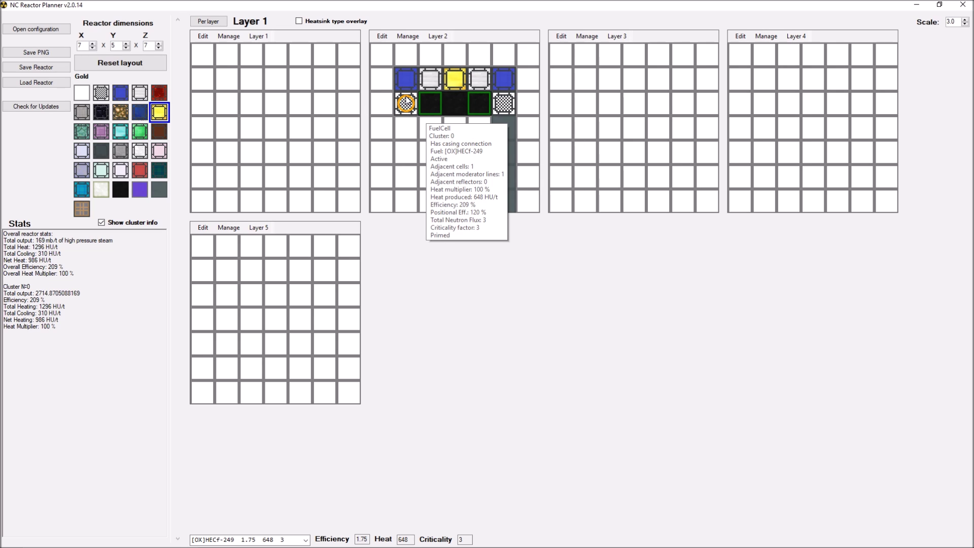
left_click_drag(19, 285, 30, 311)
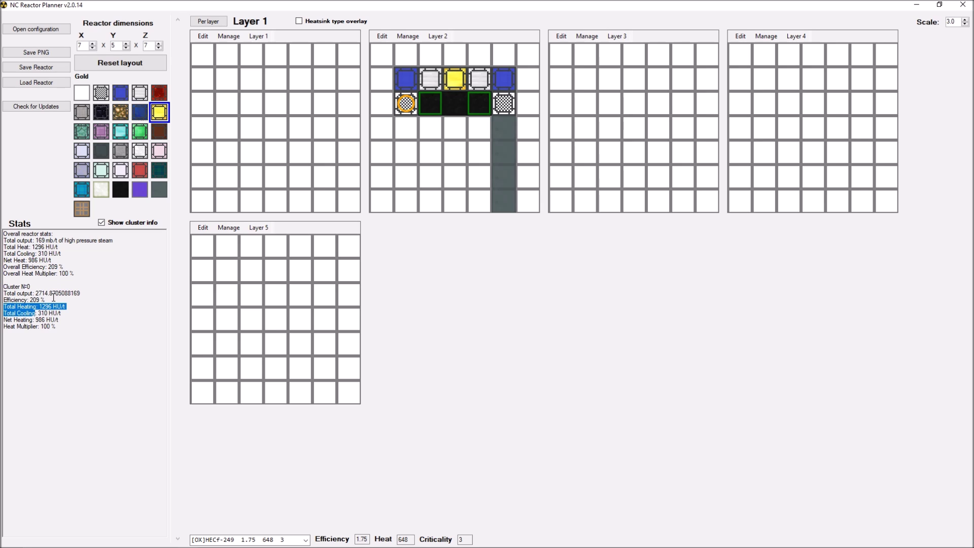
left_click_drag(4, 285, 60, 335)
left_click(60, 334)
left_click_drag(4, 286, 63, 329)
left_click(63, 329)
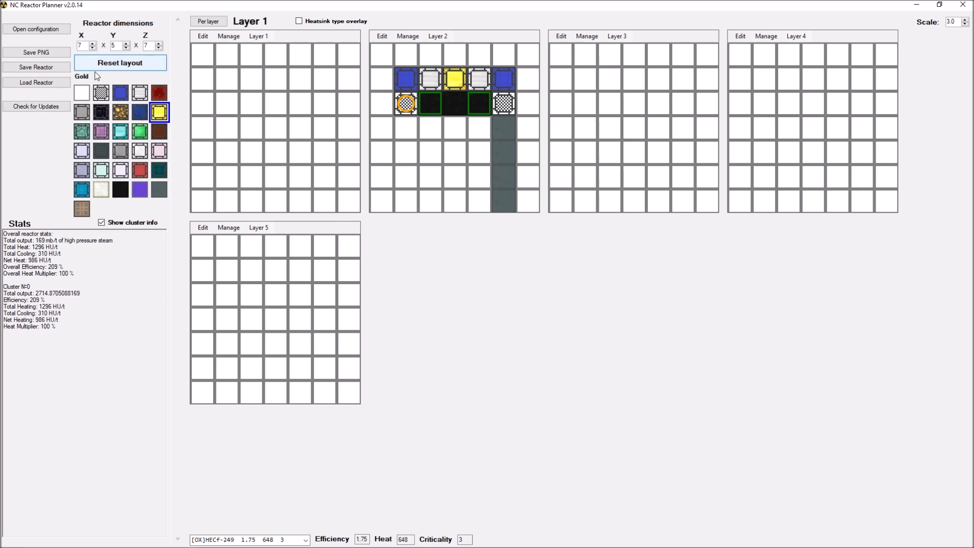
Step: Erase every component from Layer 2 and choose [OX]LEU-235 as the fuel for new fuel cells
left_click(82, 93)
mouse_move(427, 71)
left_mouse_down()
mouse_move(457, 77)
mouse_move(507, 196)
mouse_move(430, 114)
mouse_move(478, 96)
mouse_move(458, 99)
left_mouse_up()
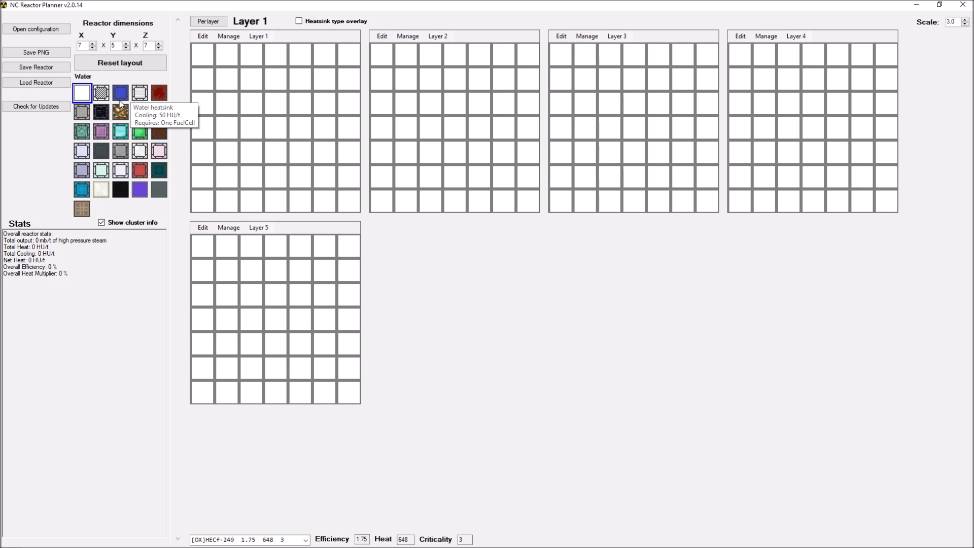
left_click(101, 93)
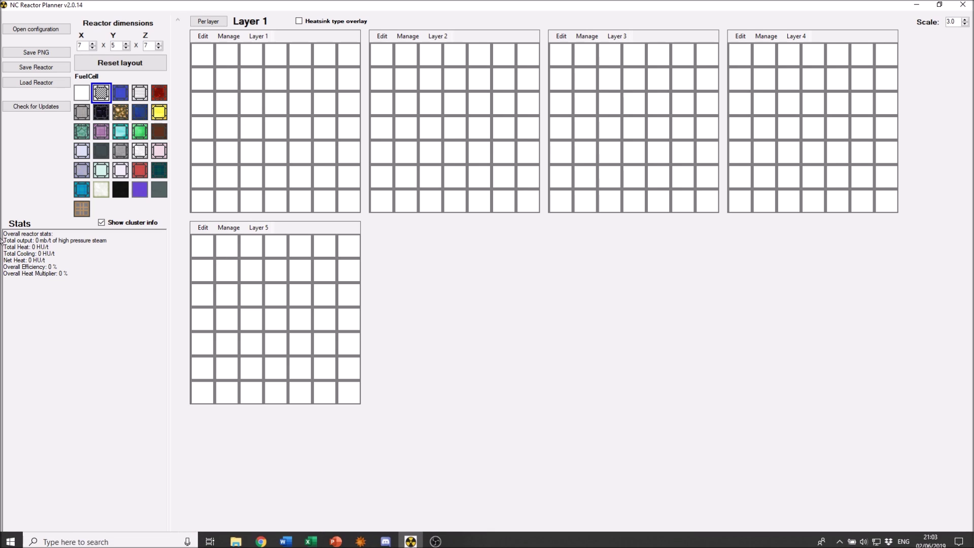
left_click(306, 540)
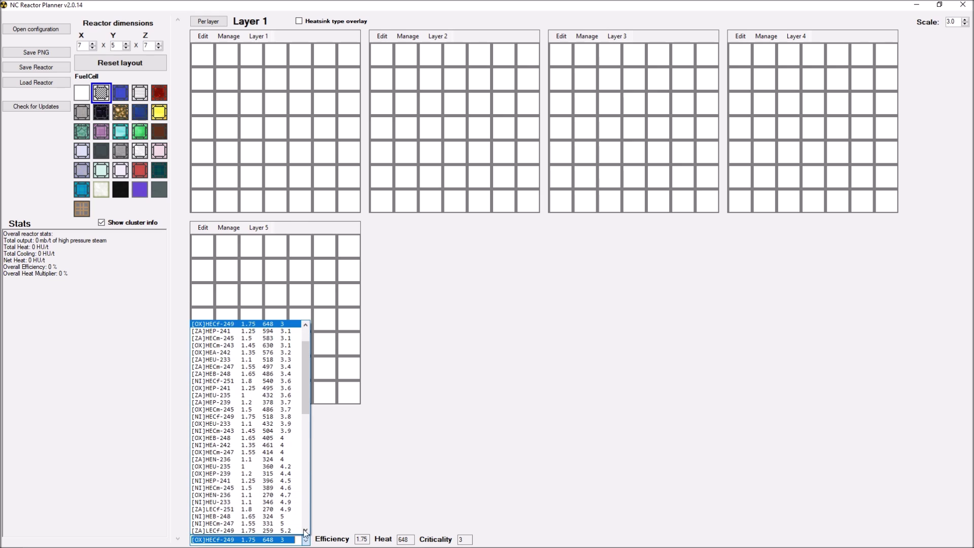
left_click_drag(305, 392, 305, 510)
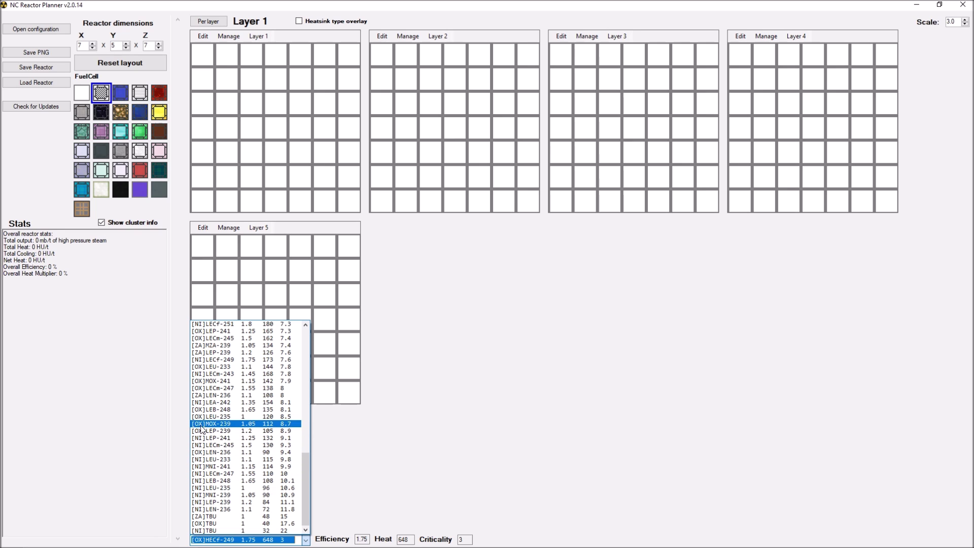
left_click(238, 417)
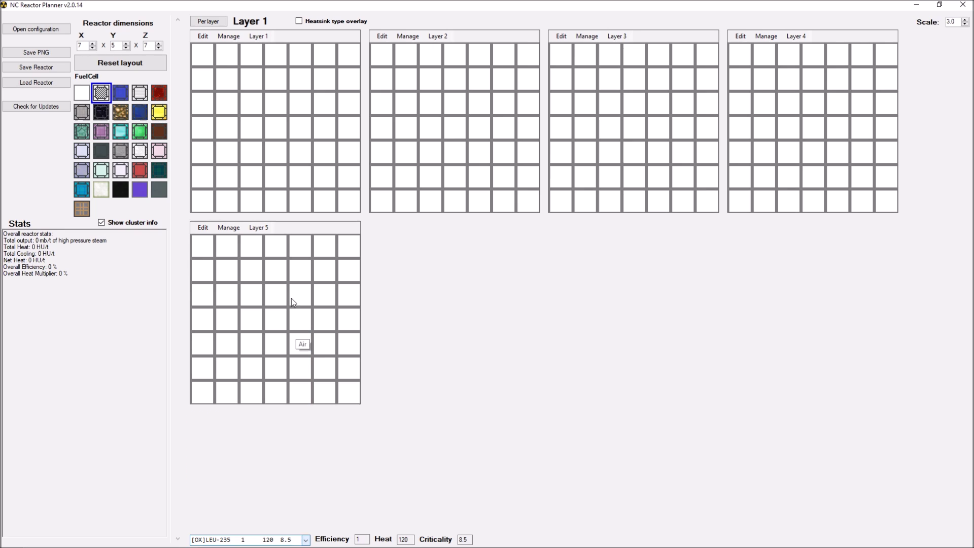
Step: Place two fuel cells in Layer 2's third row with HeavyWater, white and HeavyWater moderators filling the three-cell gap
left_click(405, 102)
left_click(504, 103)
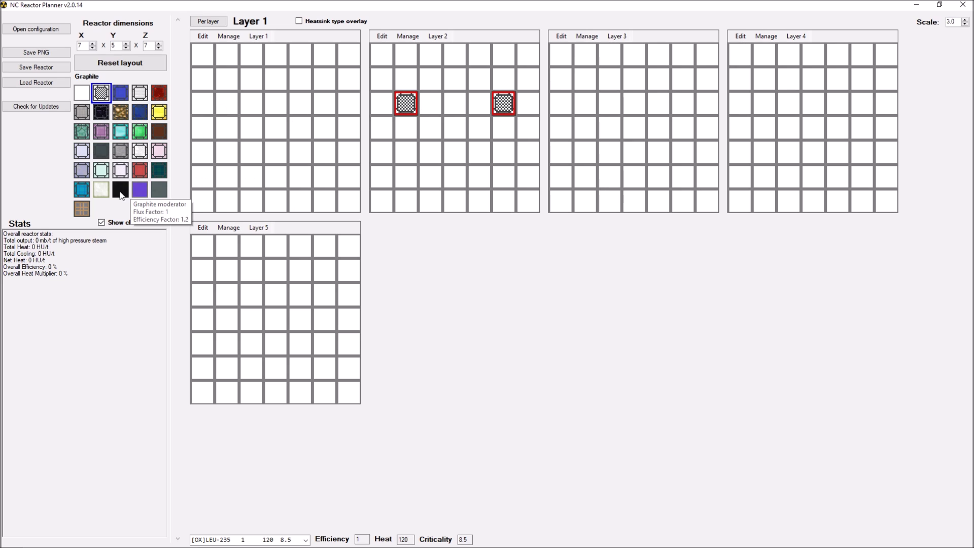
left_click(140, 189)
left_click(430, 104)
left_click(478, 104)
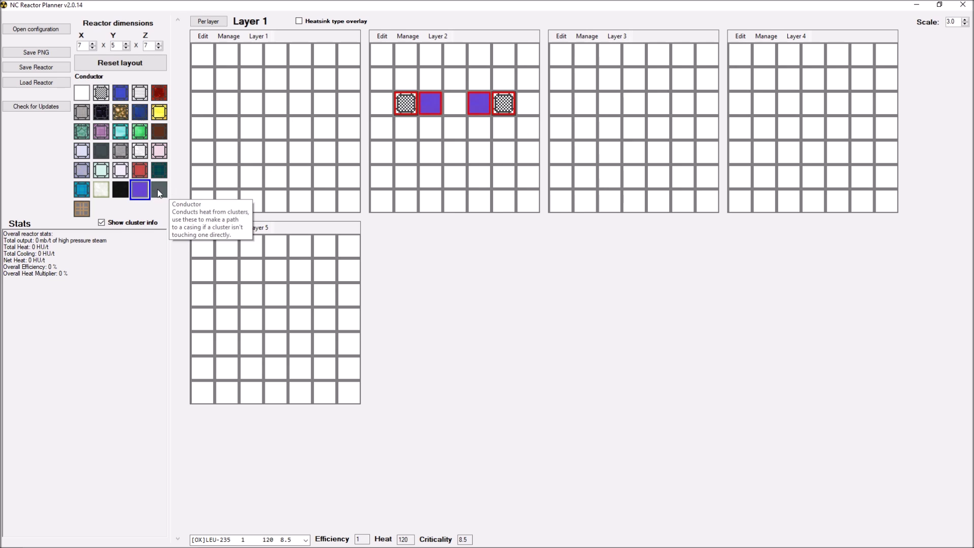
left_click(101, 189)
left_click(455, 103)
Step: Prime Layer 2's left [OX]LEU-235 fuel cell and check the stats of both fuel cells
left_click(100, 93)
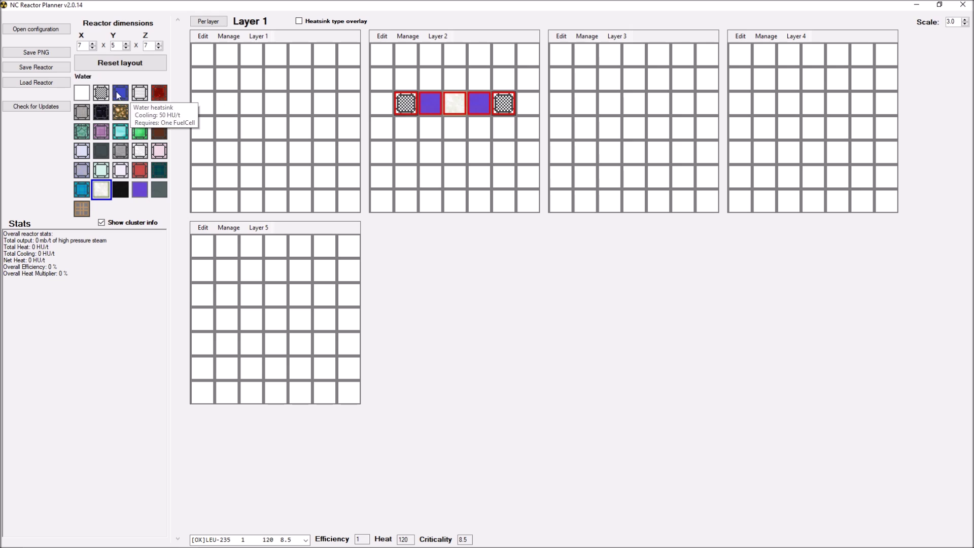
left_click(408, 108)
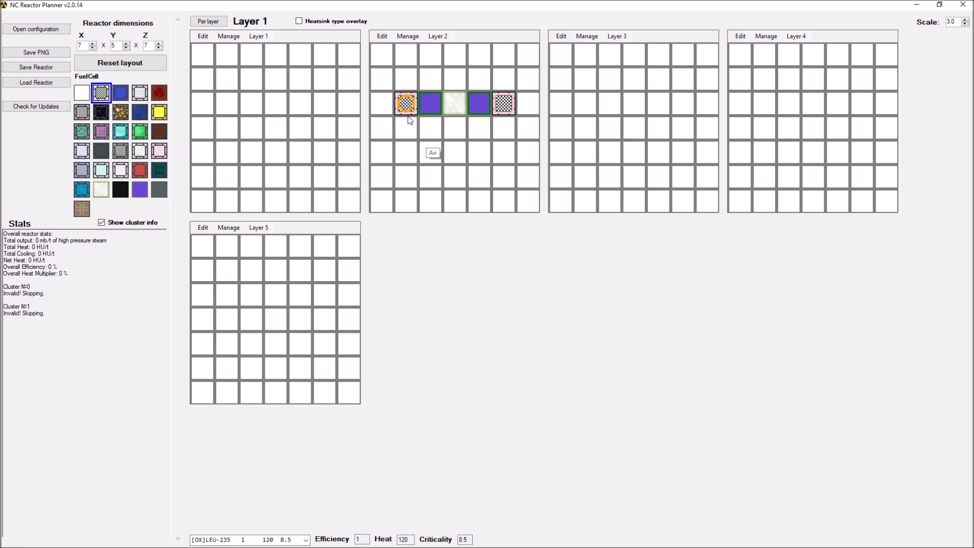
mouse_move(417, 107)
mouse_move(508, 104)
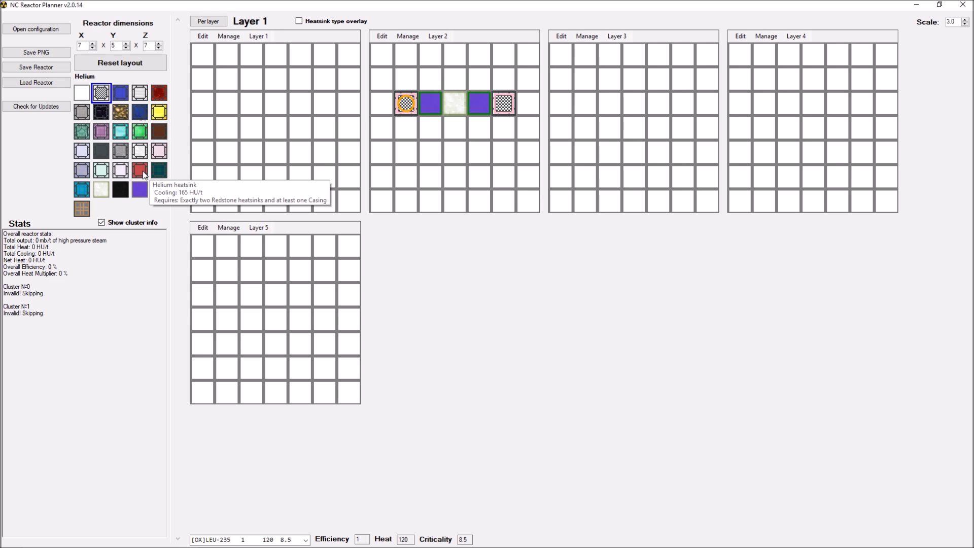
Step: Add a Water heatsink directly below Layer 2's primed fuel cell
left_click(123, 96)
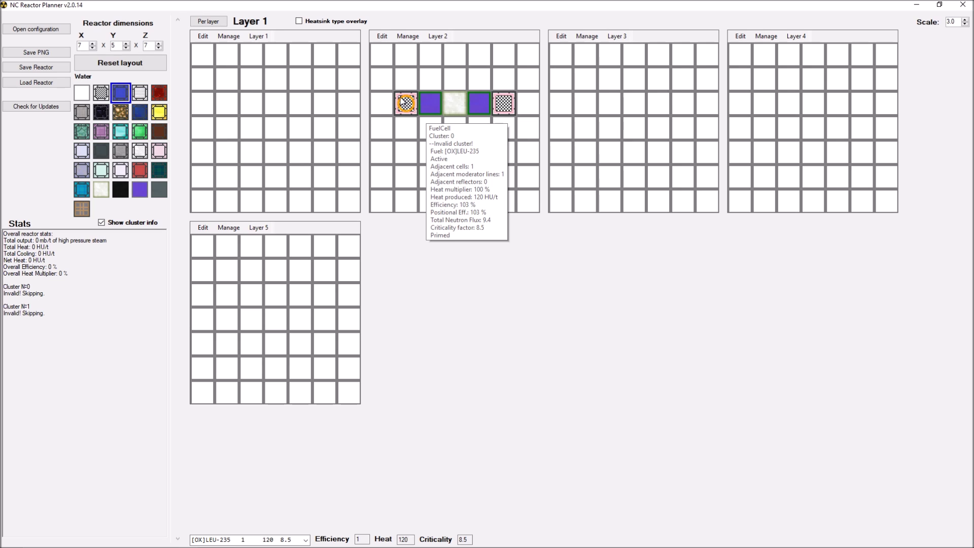
mouse_move(444, 95)
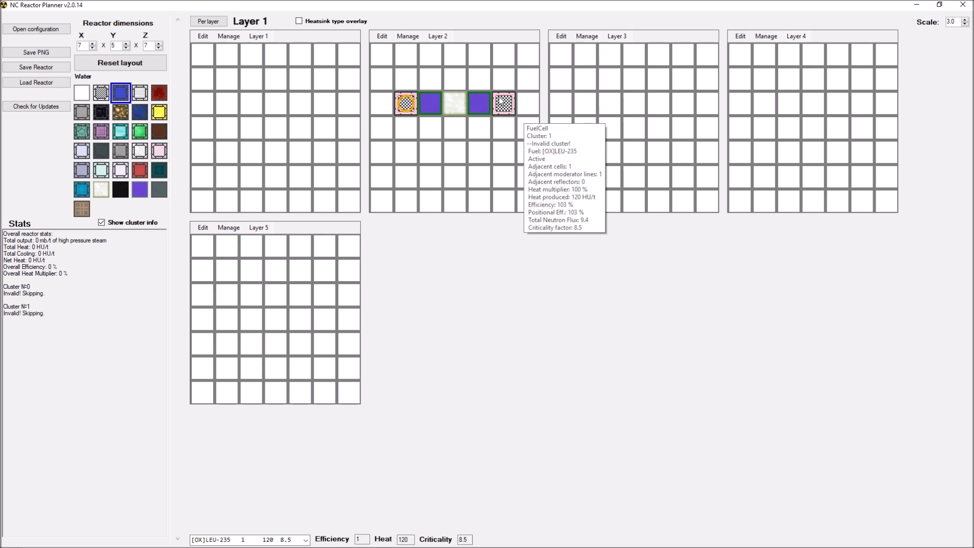
left_click(408, 129)
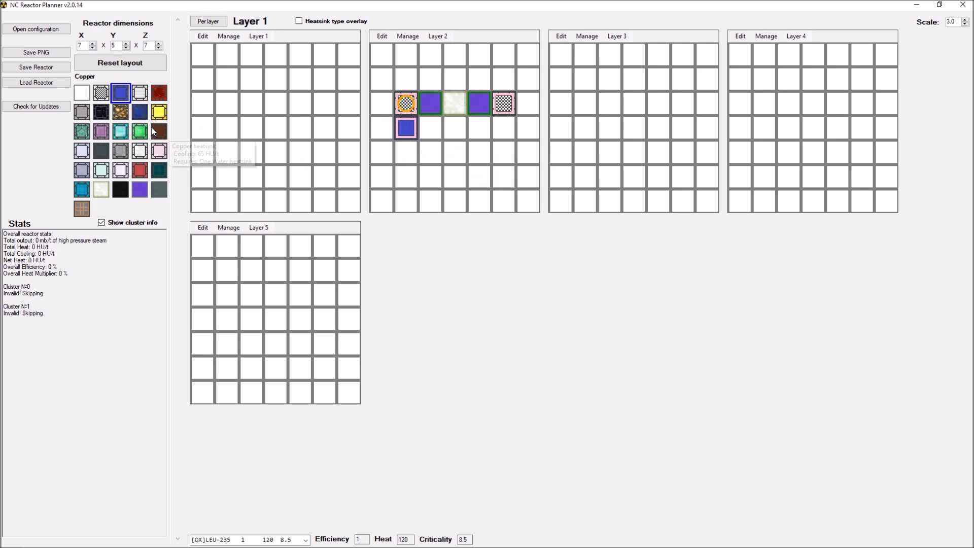
Step: Place two Conductors in Layer 1 at the positions matching Layer 2's fuel cells, connecting both clusters to the casing
left_click(162, 191)
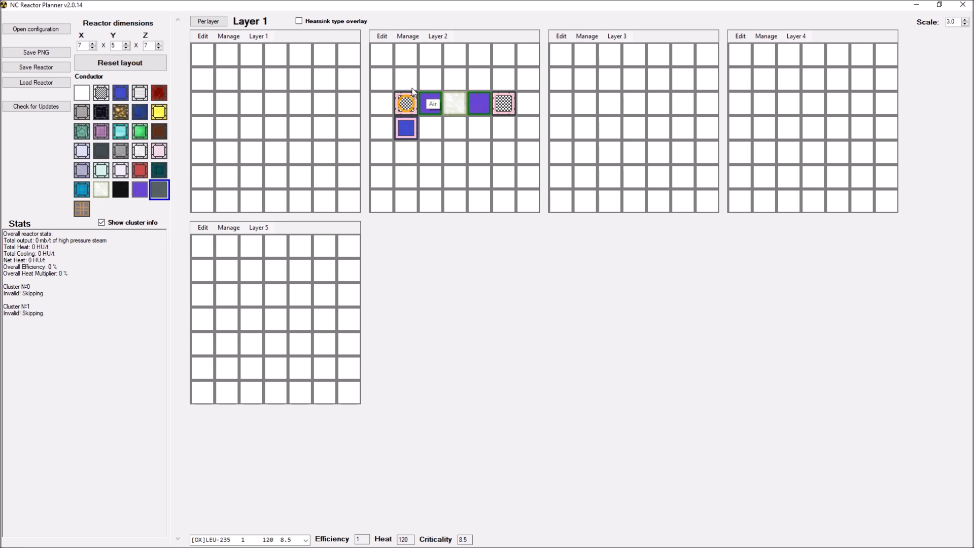
left_click(229, 103)
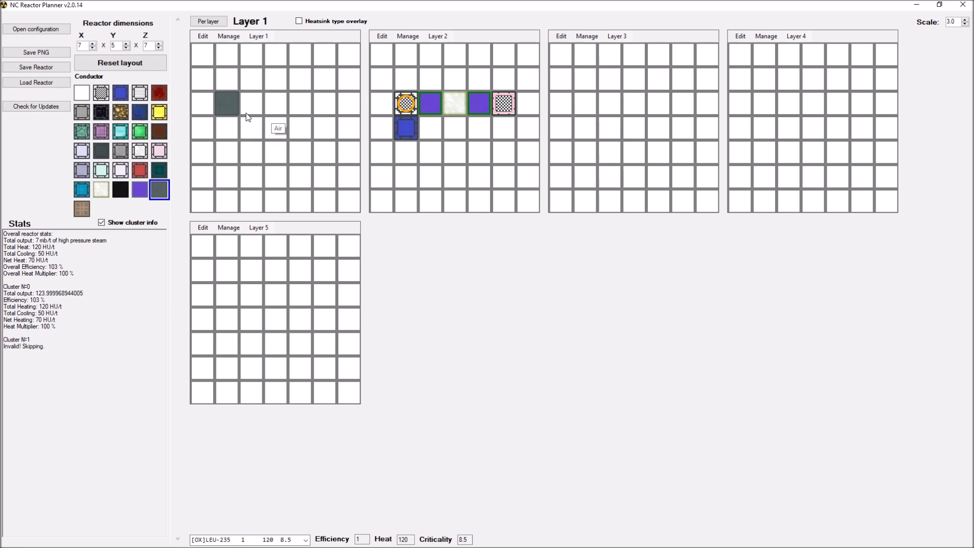
mouse_move(231, 108)
left_click(324, 104)
mouse_move(510, 106)
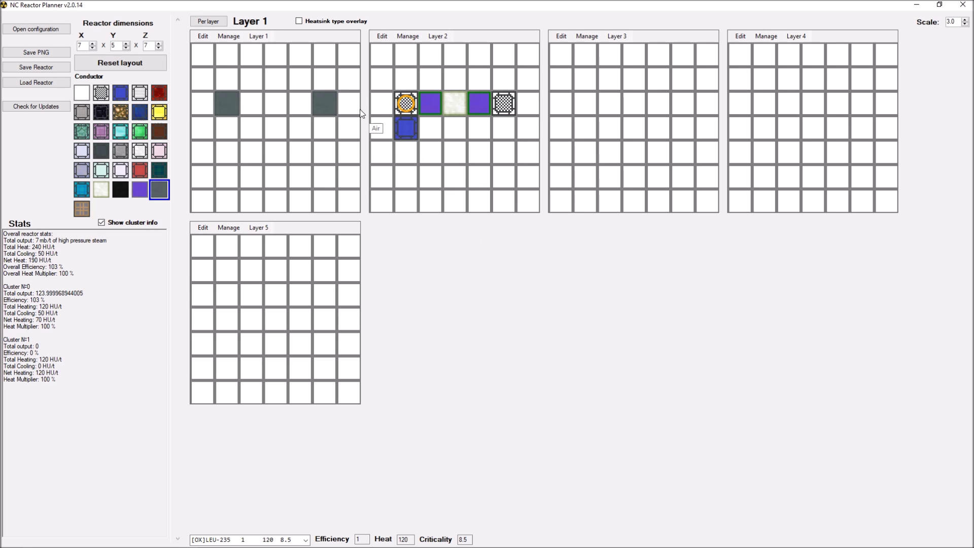
Step: Compare efficiency, heating and cooling of both clusters in the stats, and check the details of Layer 2's primed fuel cell
left_click(139, 189)
left_click_drag(15, 307, 38, 365)
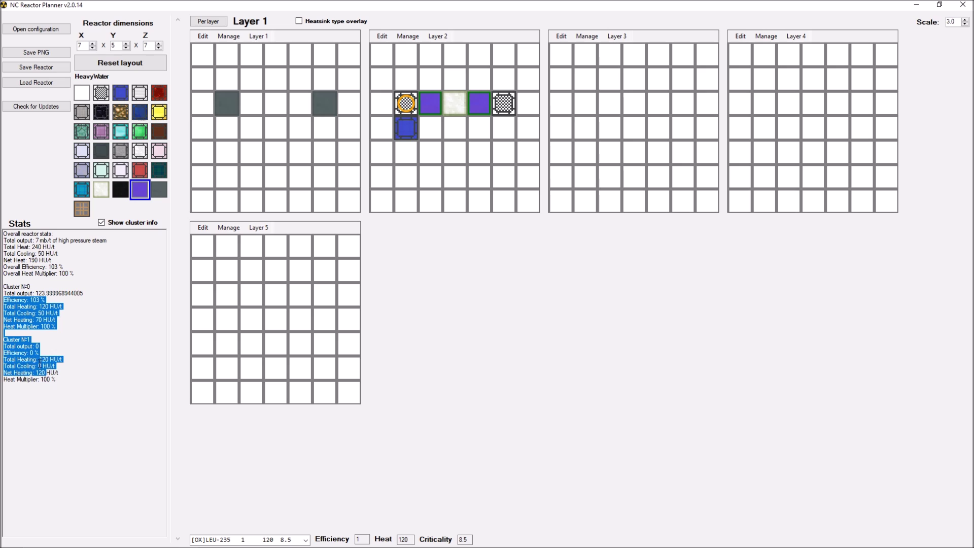
left_click(39, 365)
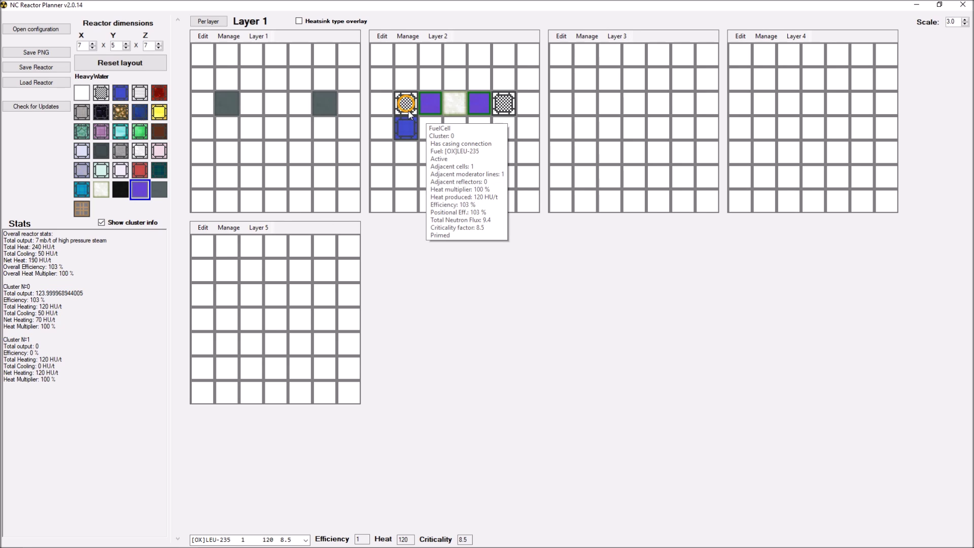
left_click_drag(3, 287, 57, 315)
left_click(37, 309)
left_click(57, 314)
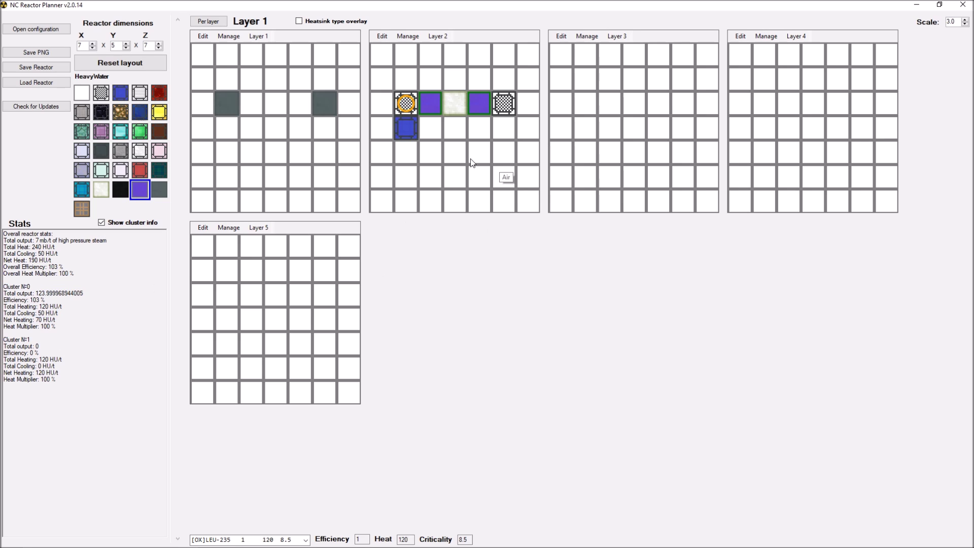
mouse_move(398, 132)
left_click_drag(14, 319, 57, 319)
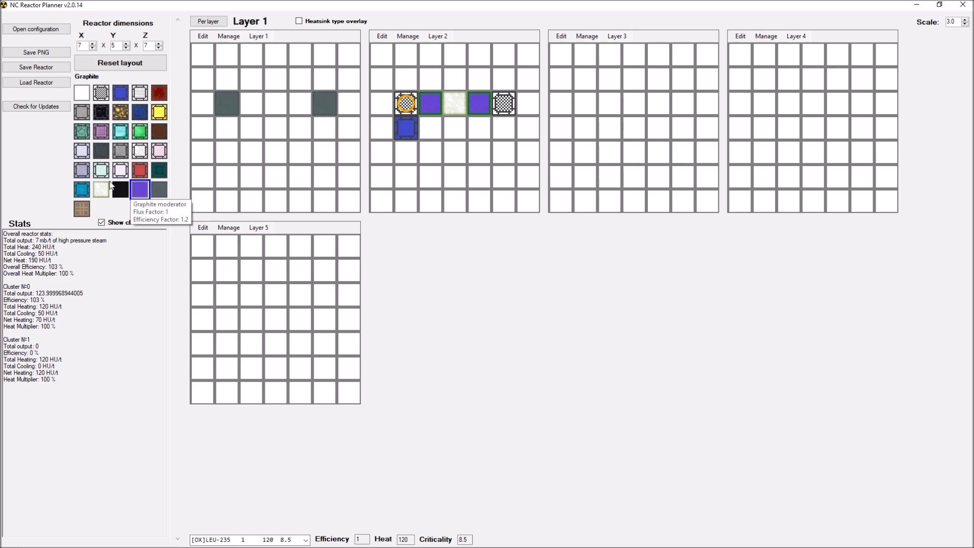
Step: Place Water heatsinks in Layer 2 above and left of the primed fuel cell, and above, right of and below the other fuel cell
left_click(120, 93)
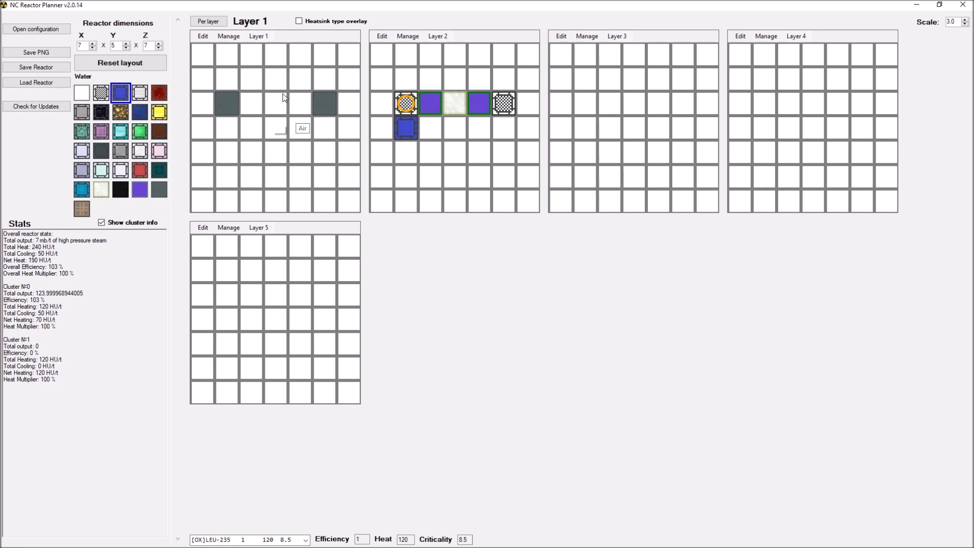
left_click(405, 80)
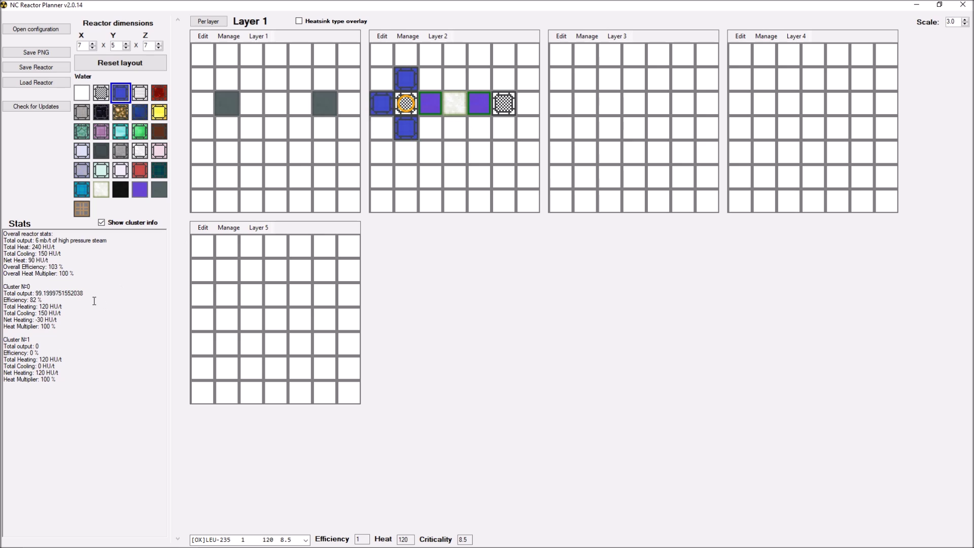
left_click(118, 312)
mouse_move(506, 105)
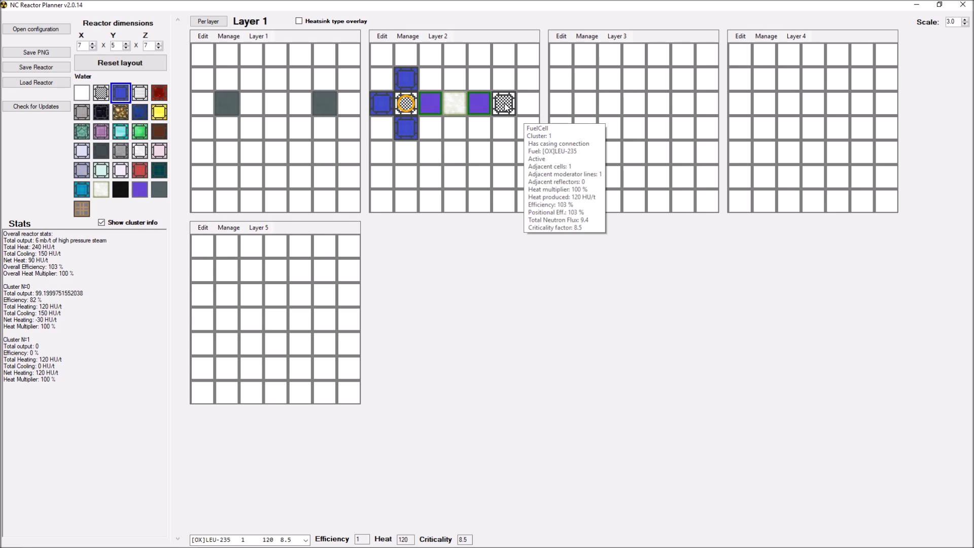
left_click(511, 83)
left_click(533, 107)
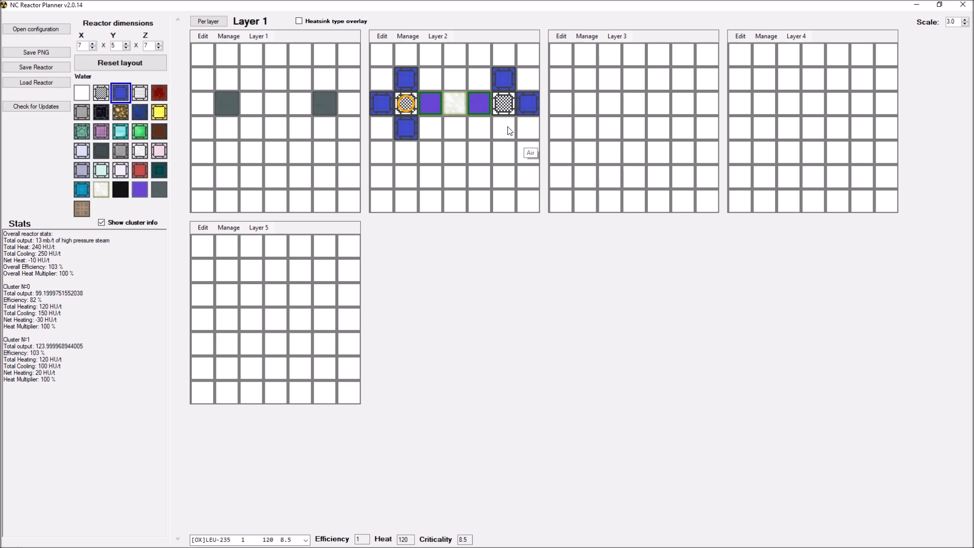
left_click(512, 131)
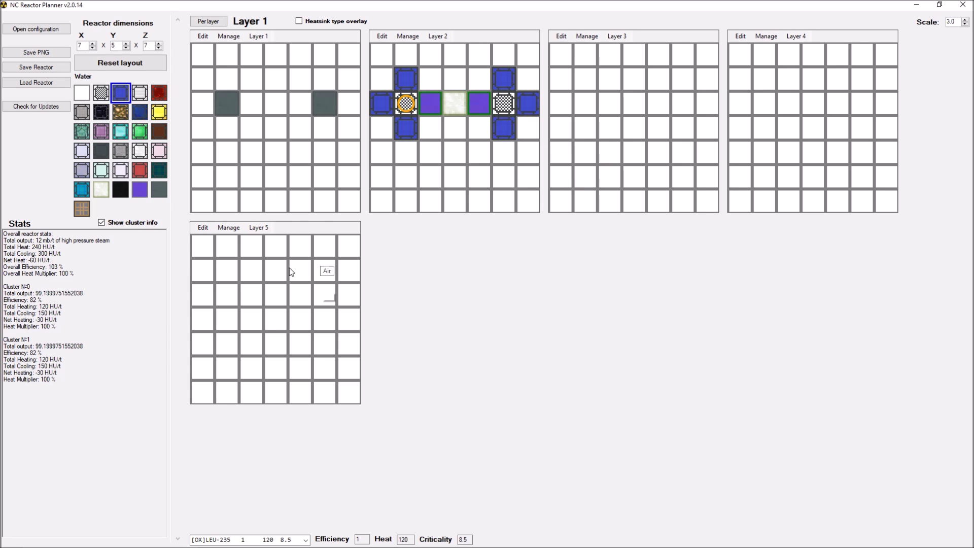
Step: Examine the reactor's total output and net heat, and the net heating of the second cluster
left_click_drag(36, 372, 53, 373)
left_click_drag(36, 243, 96, 241)
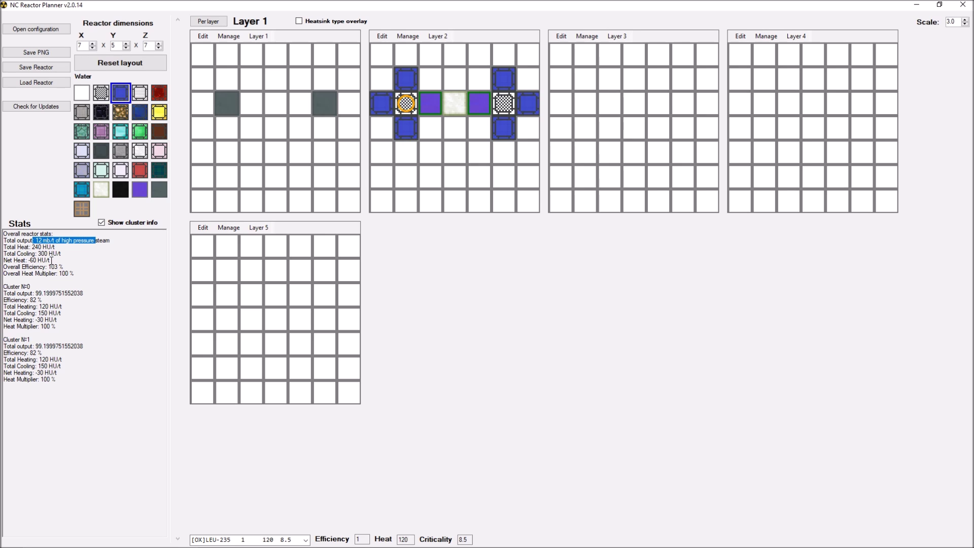
left_click(51, 260)
left_click(58, 251)
mouse_move(411, 107)
left_click_drag(14, 372, 59, 373)
left_click(35, 372)
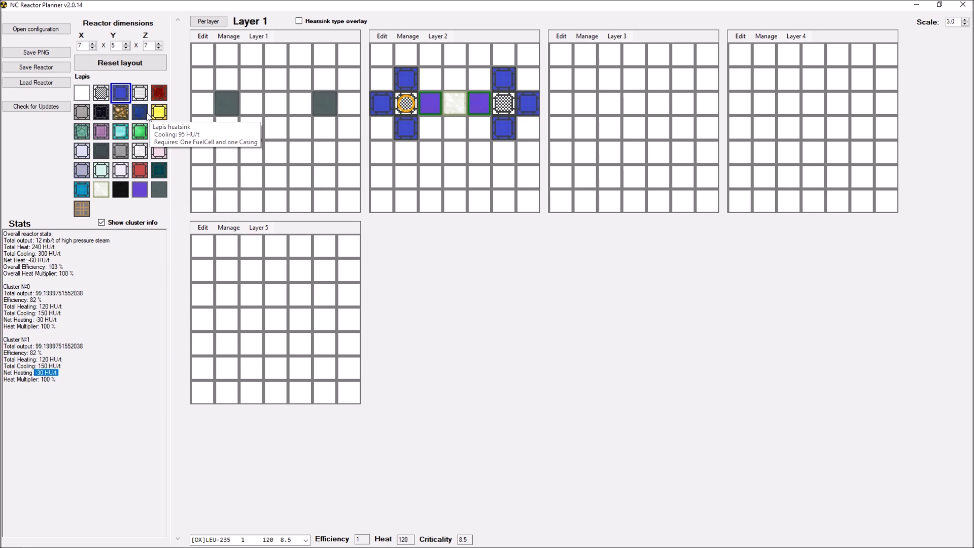
Step: Remove the Water heatsinks directly above both fuel cells in Layer 2 by replacing them with Air
left_click(83, 96)
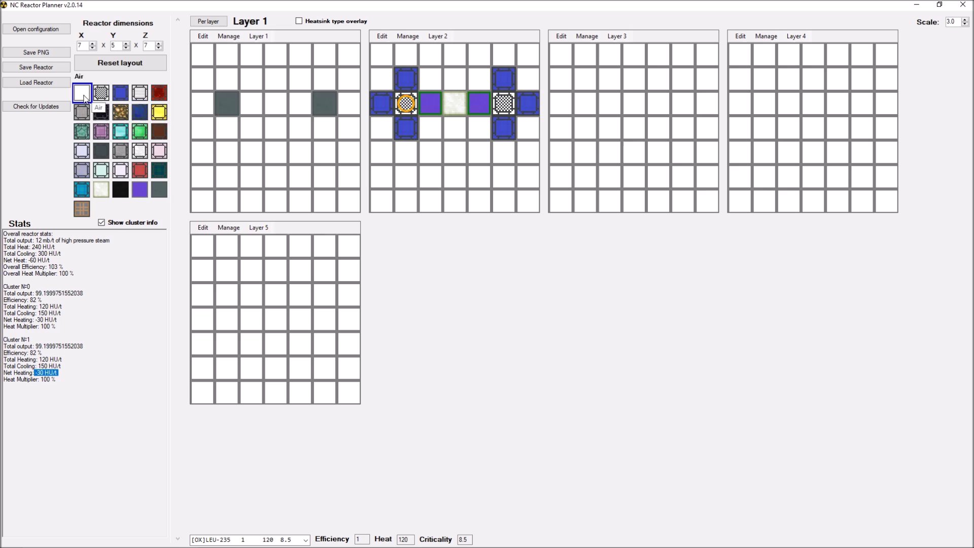
left_click(398, 79)
left_click(501, 83)
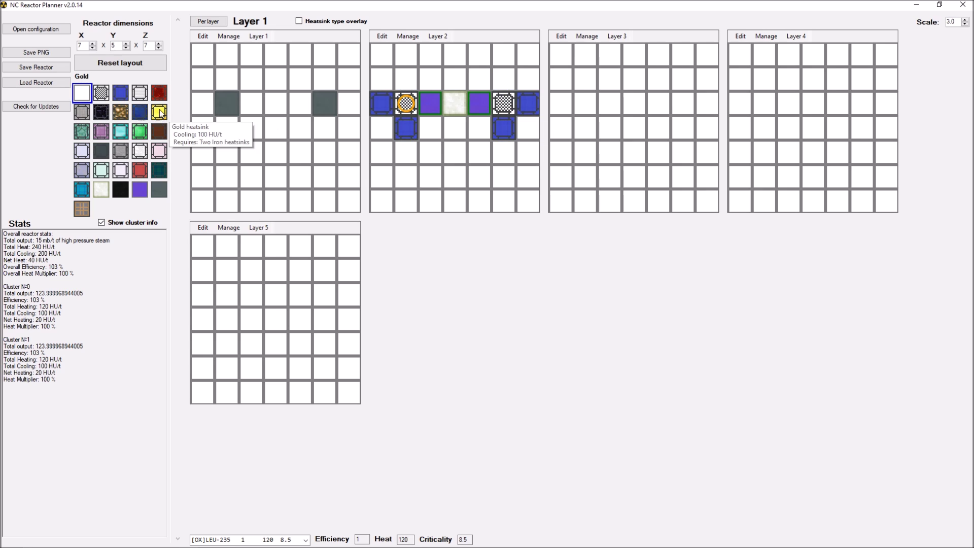
Step: Replace the outer Water heatsinks at both ends of Layer 2's third row with Lapis heatsinks
left_click(135, 115)
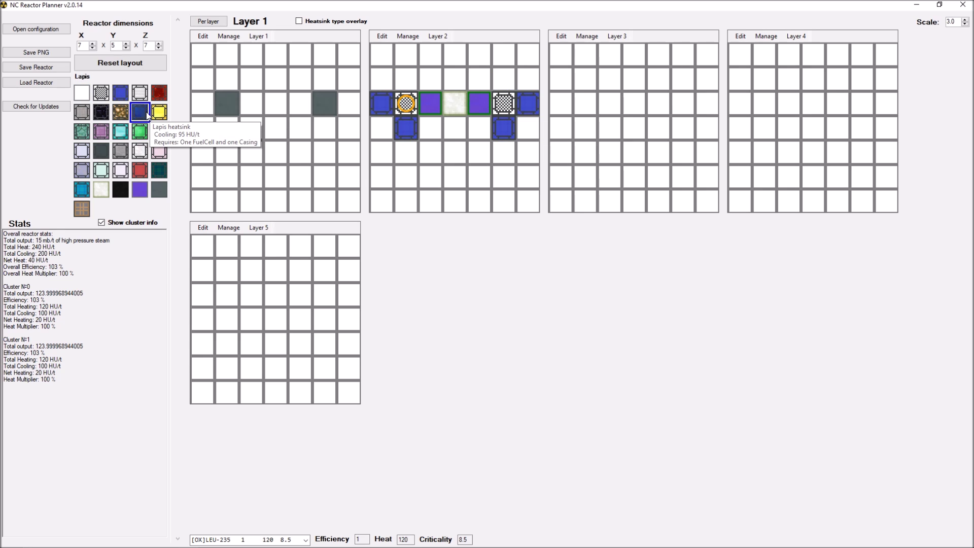
left_click(383, 105)
left_click(525, 103)
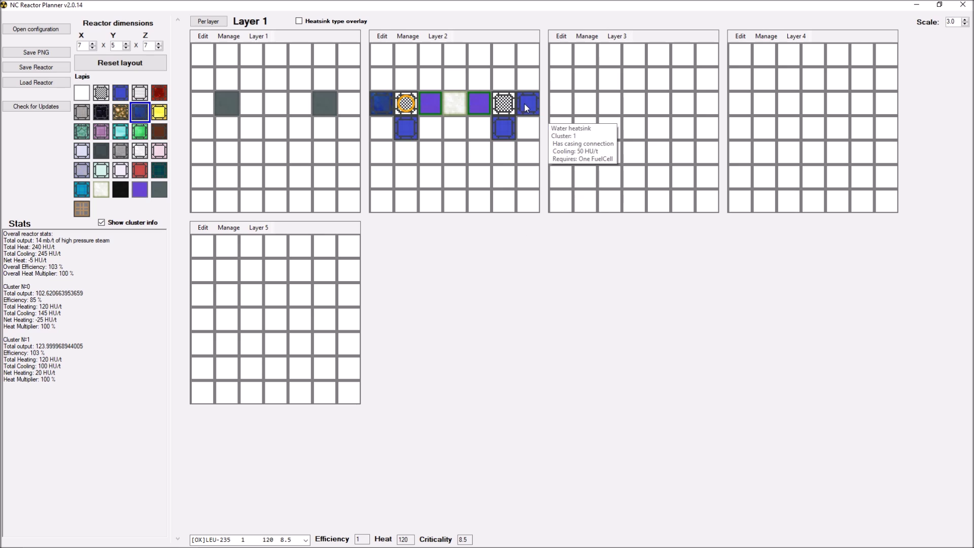
Step: Examine the first cluster's net heating and total output, and the overall reactor's total output
left_click_drag(32, 319, 54, 321)
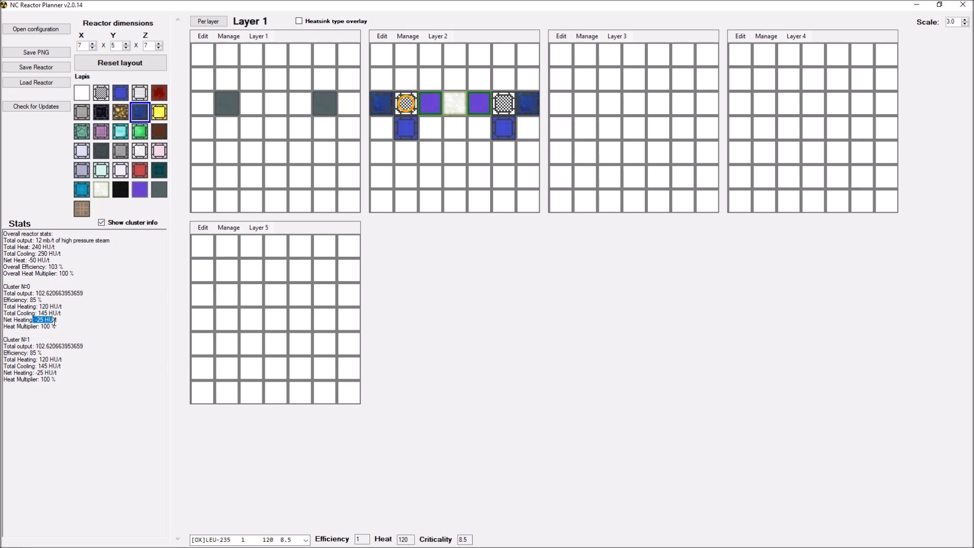
left_click(51, 321)
left_click_drag(33, 320, 53, 321)
left_click(41, 320)
left_click_drag(48, 293, 87, 296)
left_click(33, 298)
left_click_drag(35, 241, 48, 241)
left_click(33, 294)
double_click(33, 294)
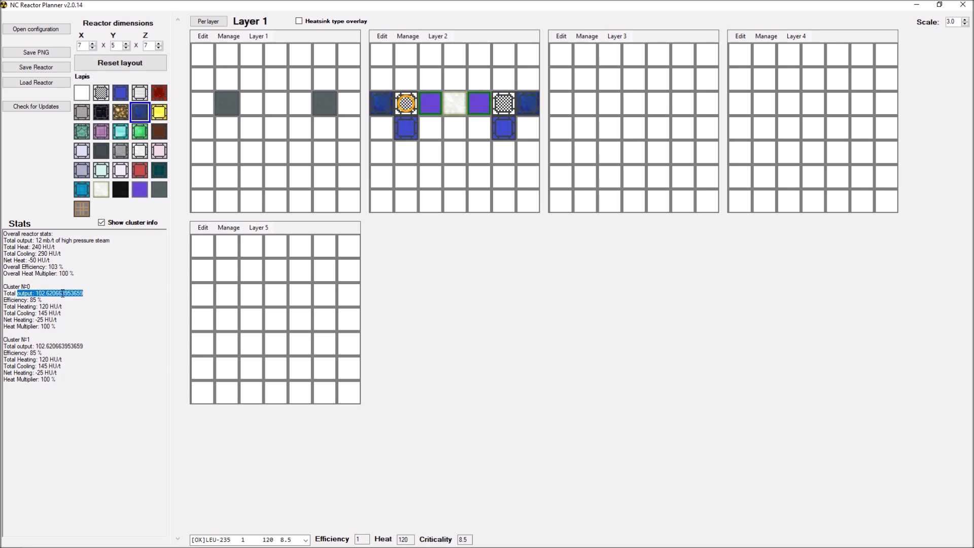
left_click(35, 293)
left_click_drag(37, 293, 84, 293)
left_click(36, 288)
left_click_drag(36, 293, 85, 293)
left_click(36, 293)
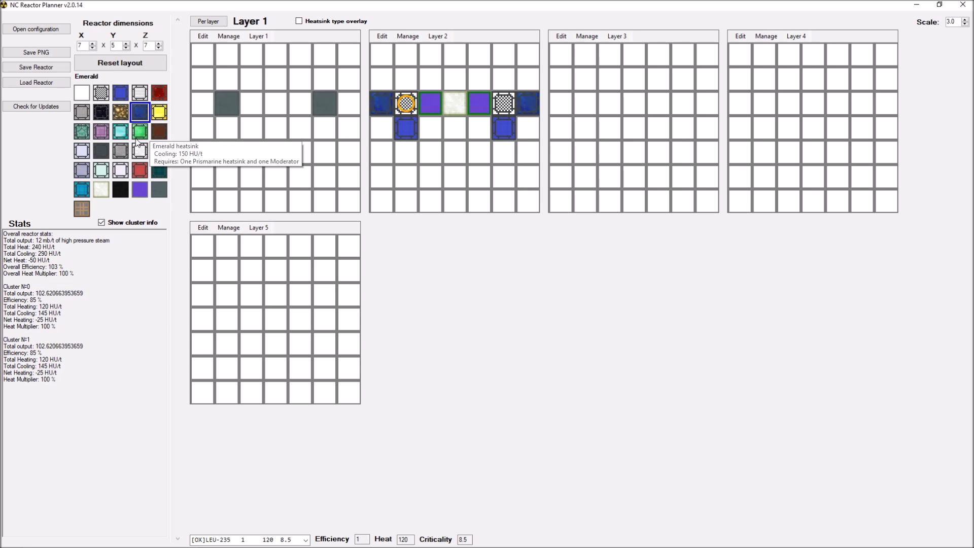
Step: Try Water heatsinks left of and above Layer 2's primed fuel cell, and check the first cluster's net heating and total output
left_click(120, 93)
left_click(385, 102)
left_click(405, 78)
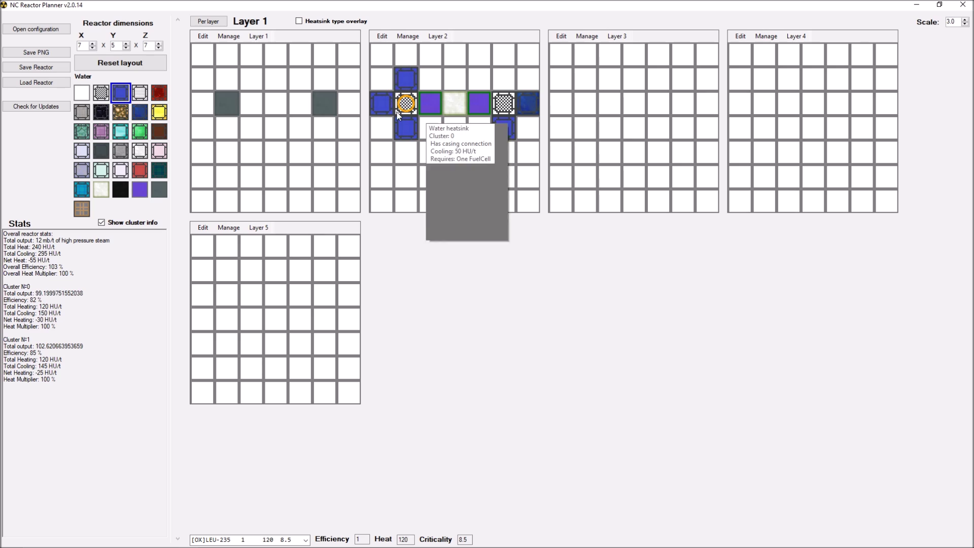
left_click_drag(33, 319, 84, 293)
left_click(30, 320)
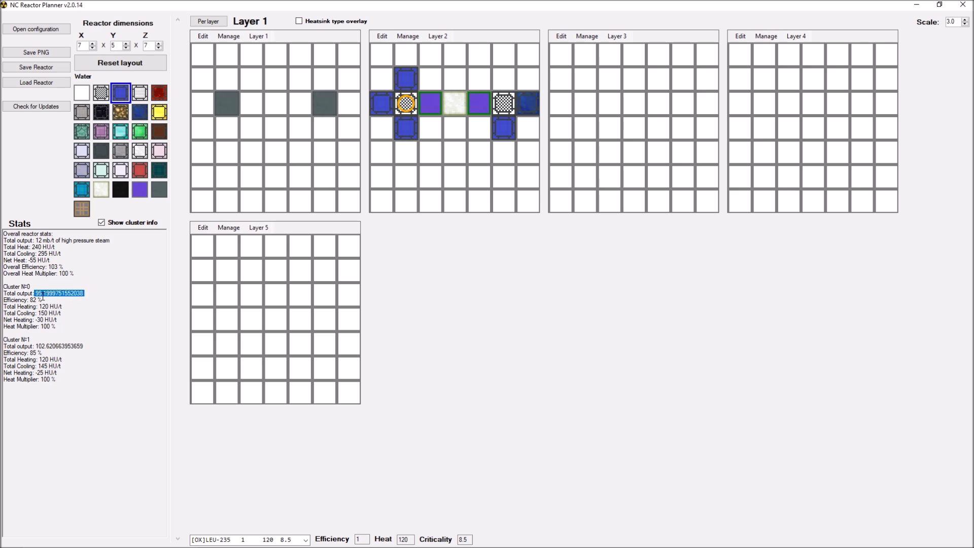
double_click(55, 294)
left_click(55, 300)
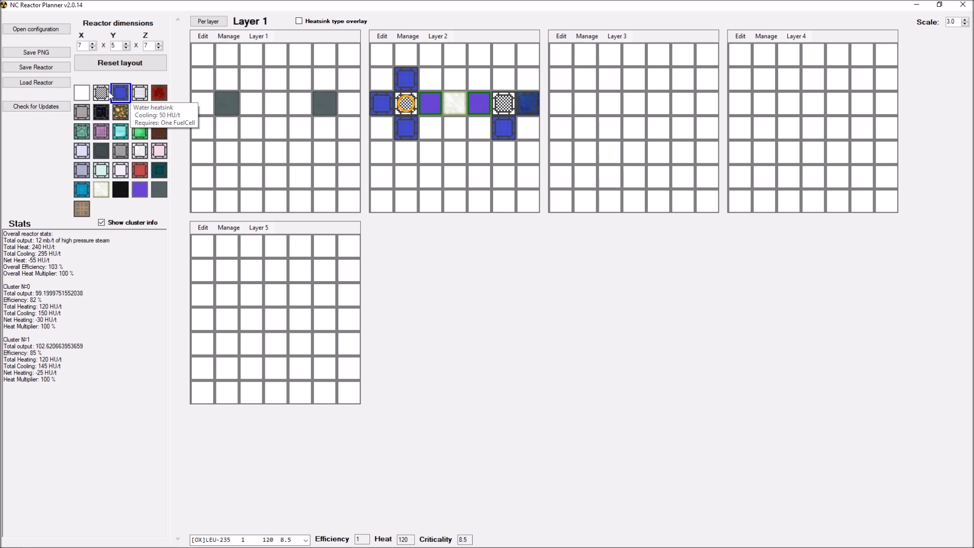
Step: Put a Lapis heatsink back to the left of Layer 2's primed fuel cell and clear the Water heatsink above it
left_click(140, 111)
left_click(81, 93)
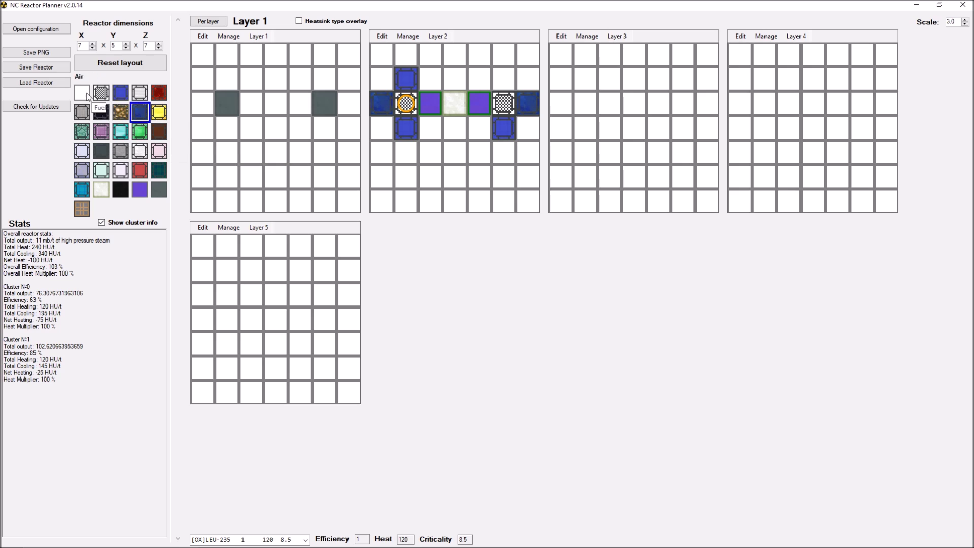
left_click(406, 79)
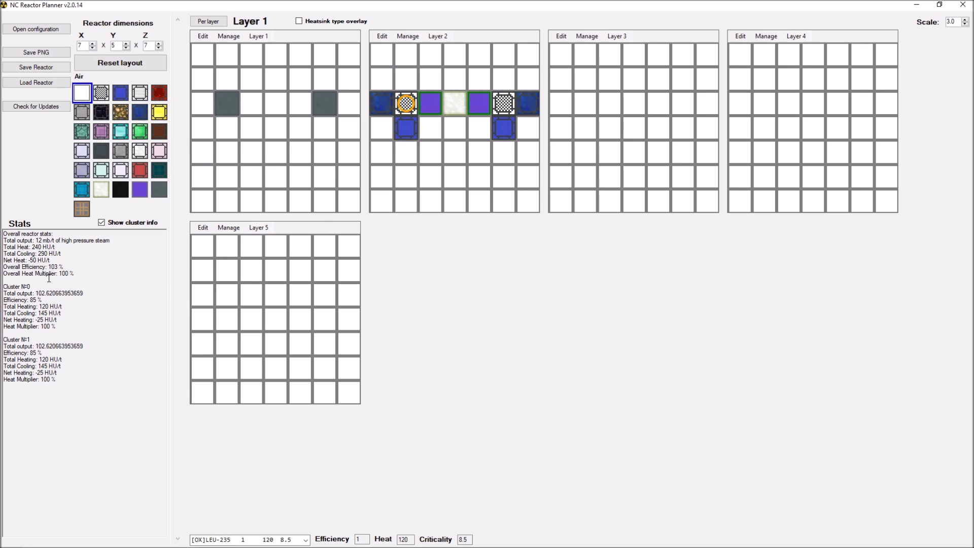
Step: Check both clusters' net heating and the details of Layer 2's fuel cells and HeavyWater moderator, and turn cluster info off and on again
mouse_move(406, 103)
left_click_drag(45, 319, 13, 320)
left_click(51, 325)
mouse_move(476, 104)
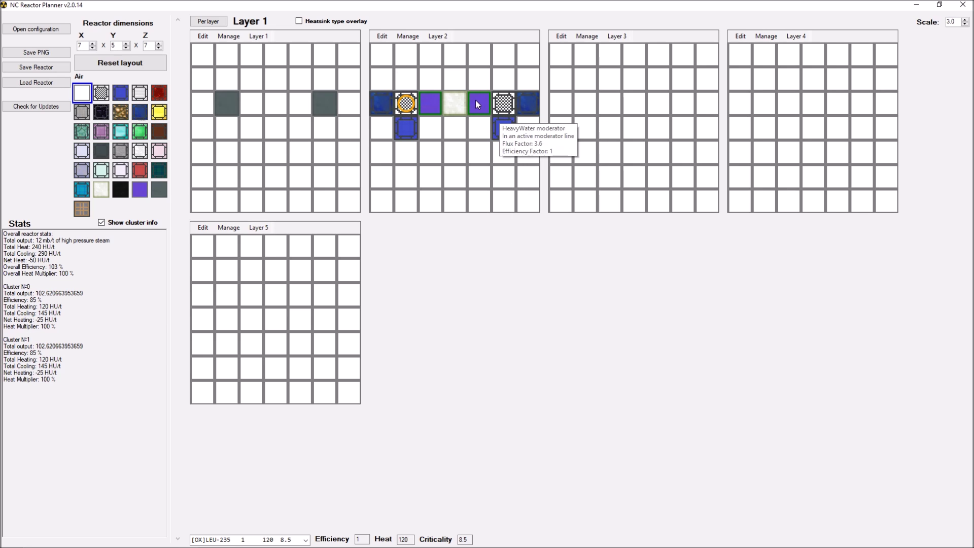
mouse_move(506, 111)
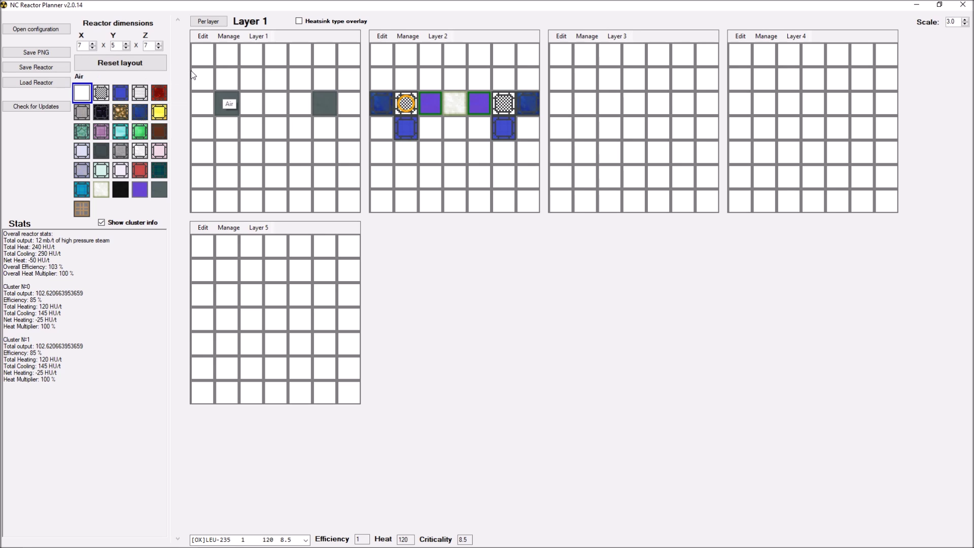
left_click_drag(35, 319, 64, 373)
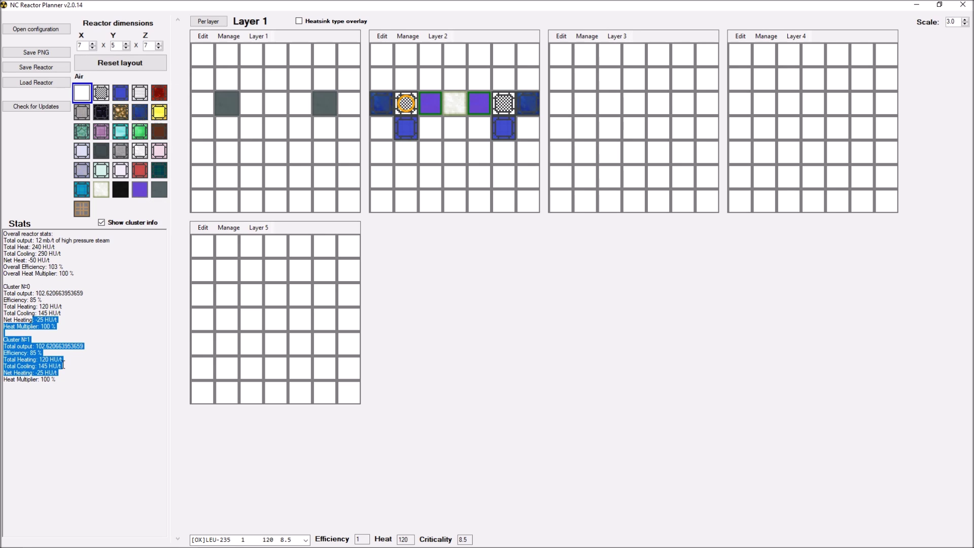
left_click(63, 368)
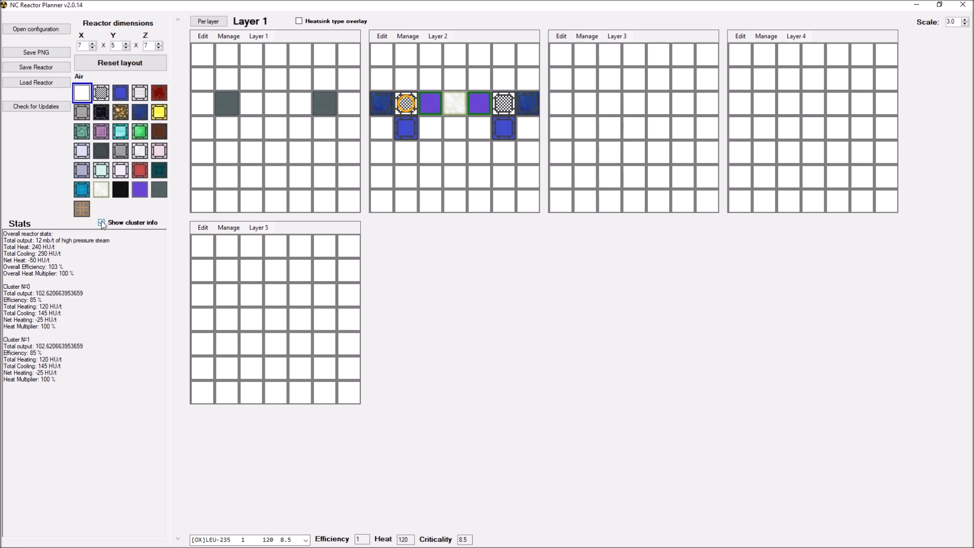
left_click(102, 223)
left_click(102, 222)
Step: Read the cooling values and placement requirements of the Lithium, Lead, Purpur, Helium and other available heatsinks
mouse_move(418, 123)
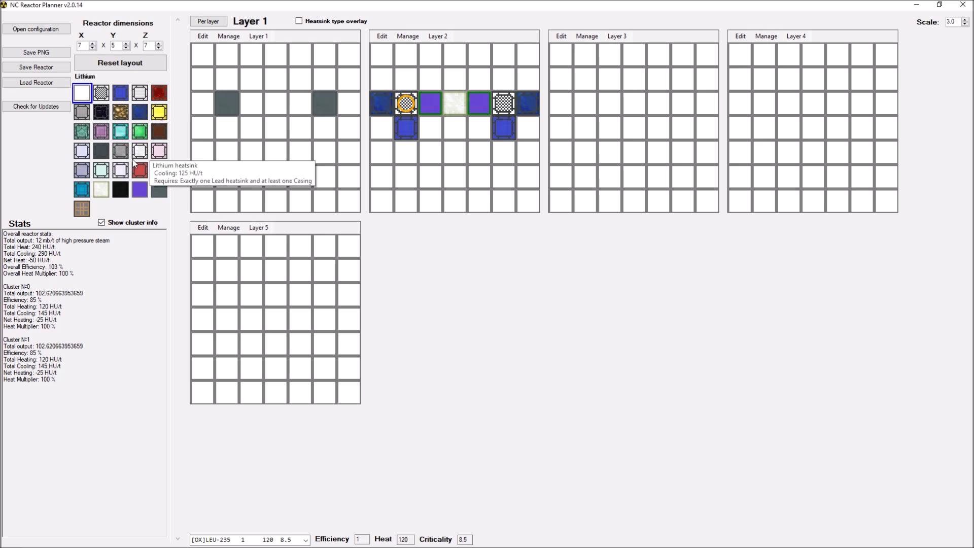
mouse_move(102, 156)
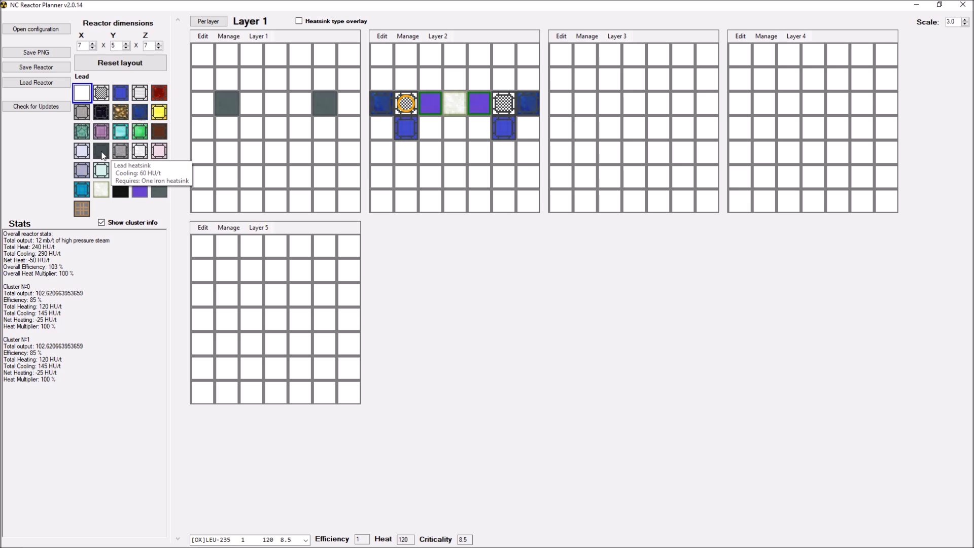
mouse_move(131, 148)
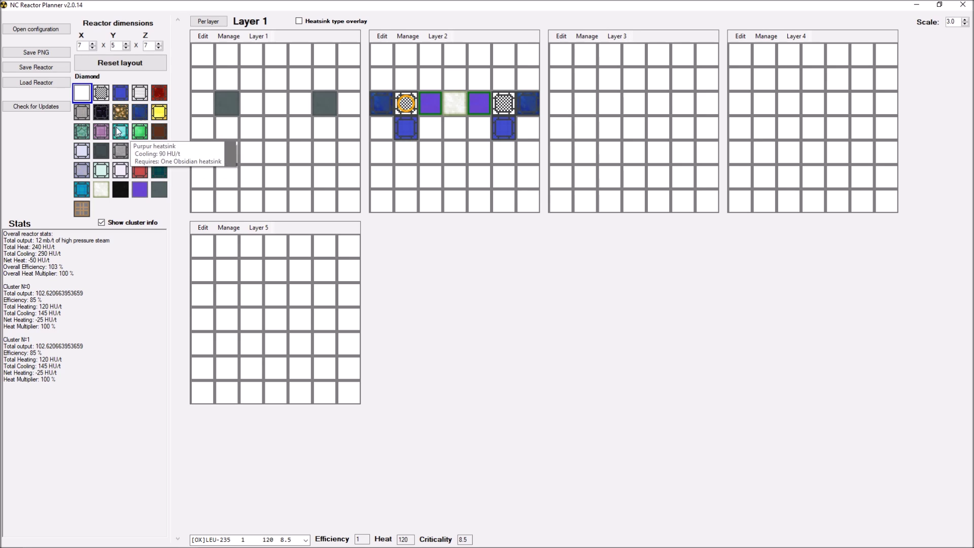
mouse_move(100, 131)
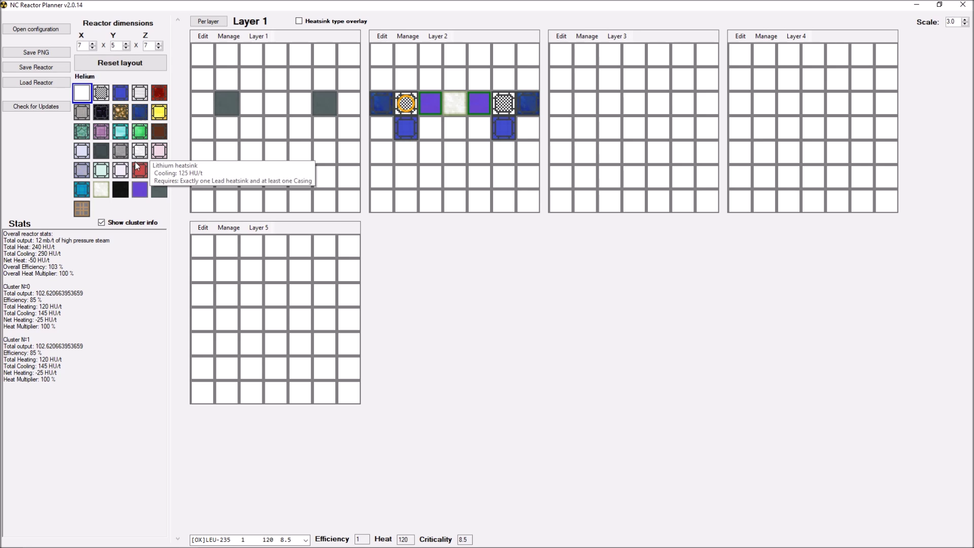
mouse_move(140, 173)
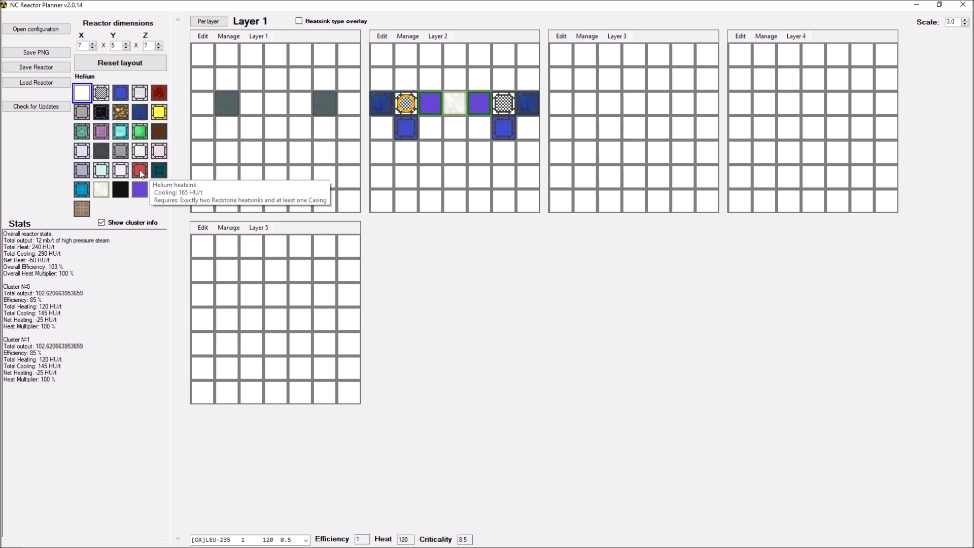
mouse_move(163, 97)
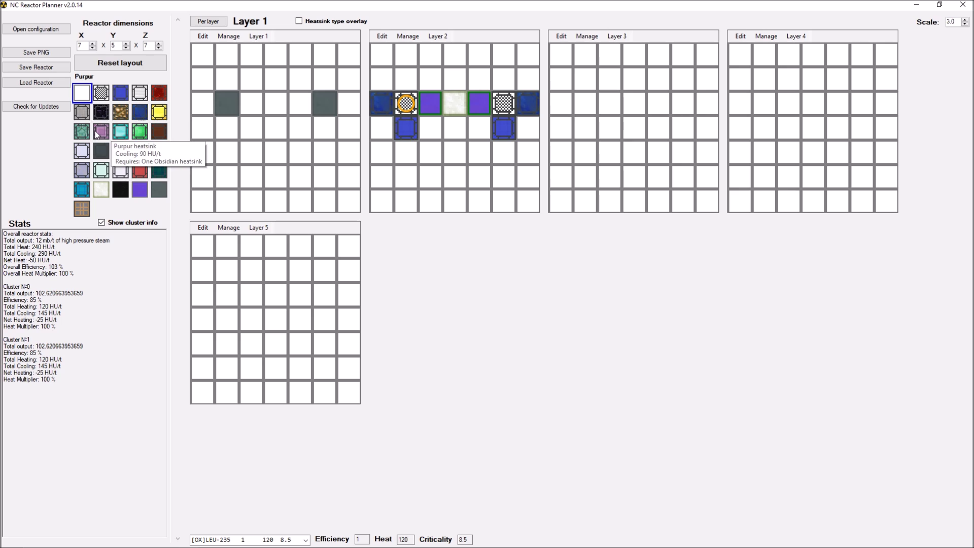
mouse_move(103, 112)
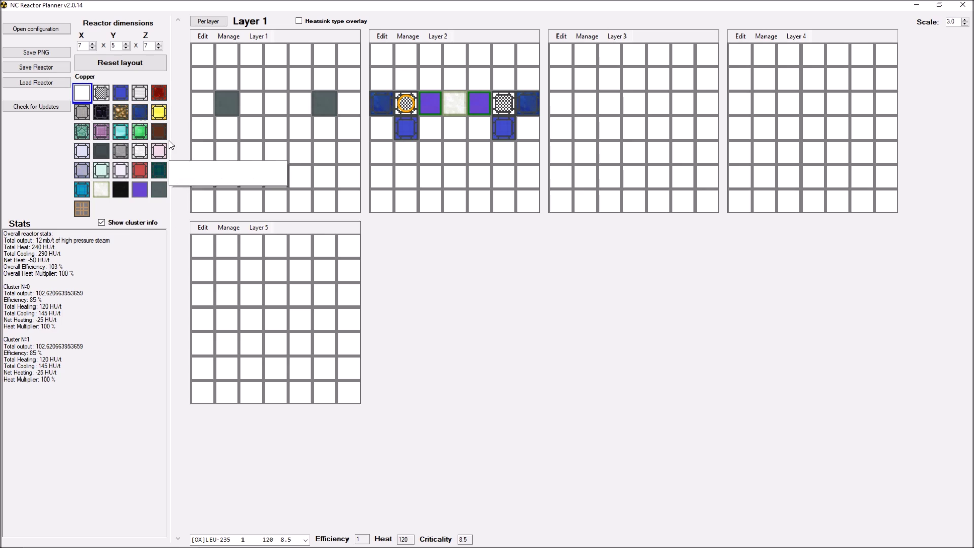
mouse_move(171, 144)
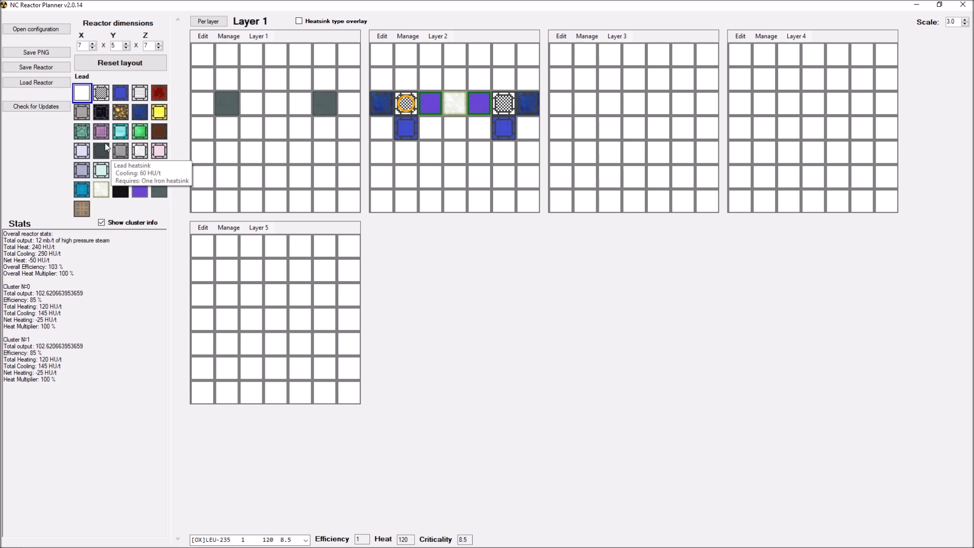
Step: Compare the FuelCell, Reflector and Conductor components by selecting each of them in the palette
left_click(101, 92)
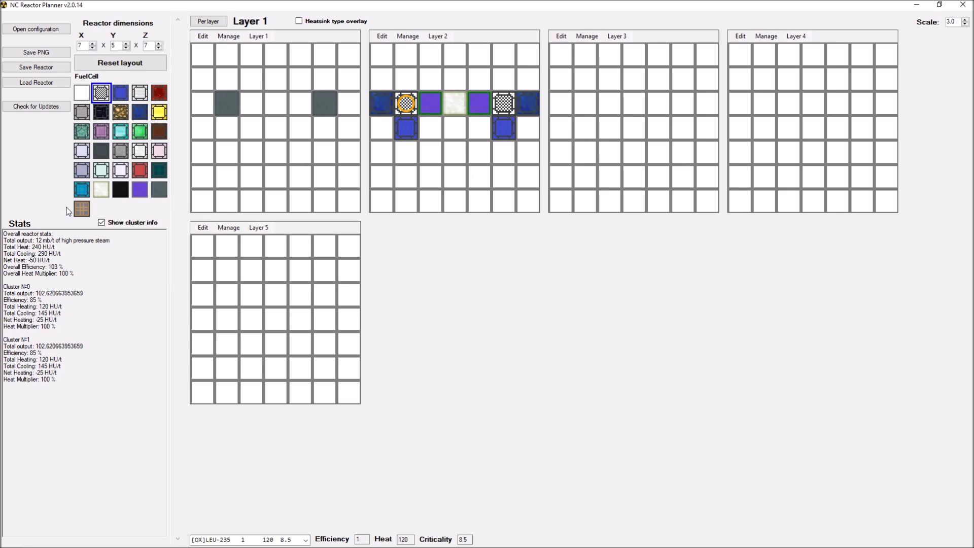
left_click(81, 208)
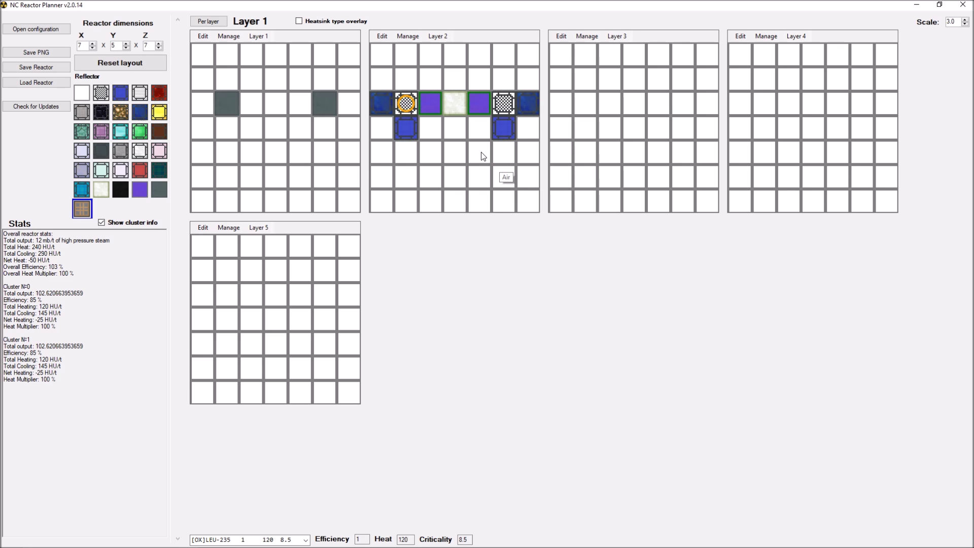
left_click(101, 93)
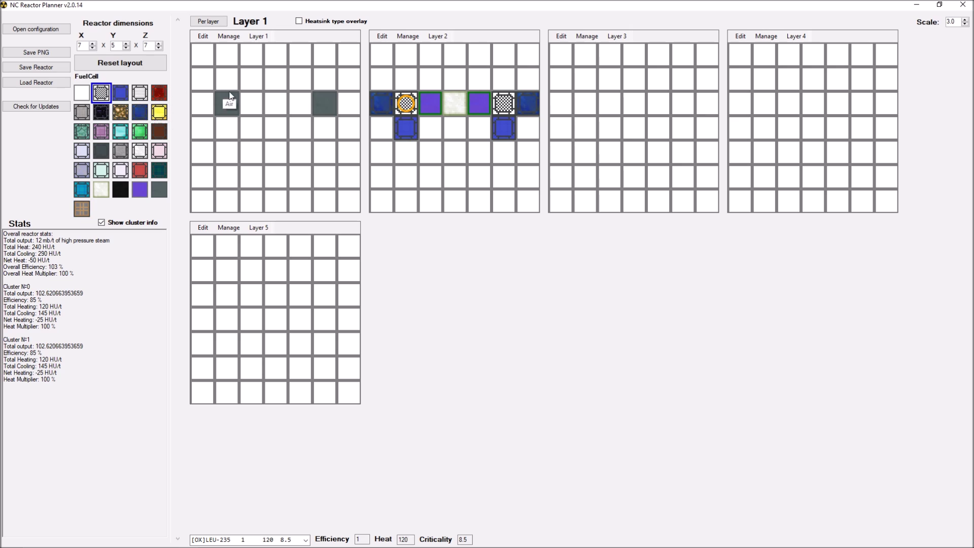
left_click(154, 182)
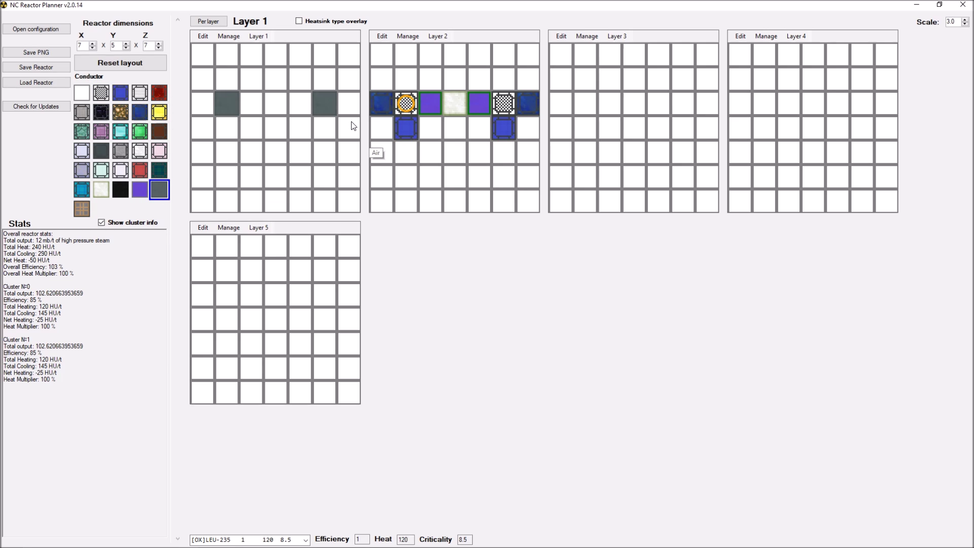
left_click(100, 93)
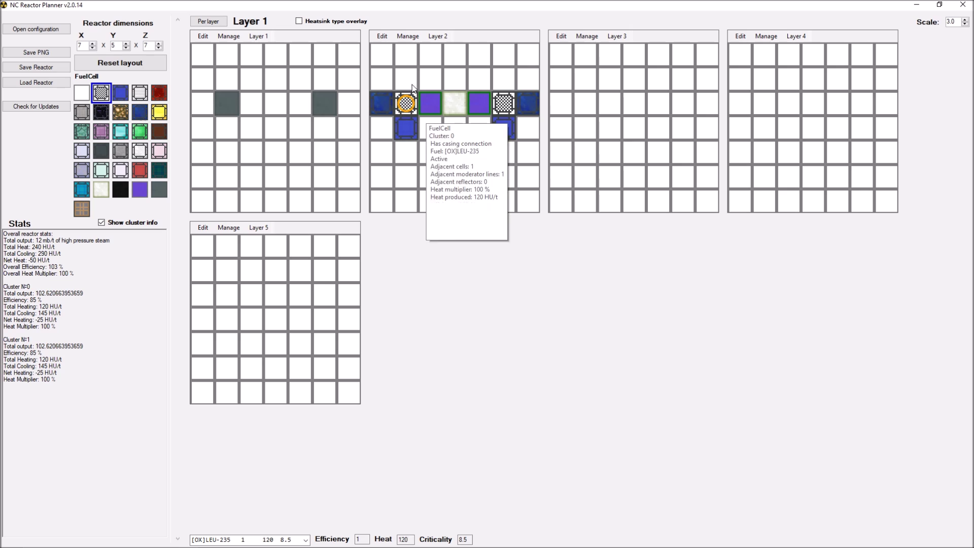
left_click(158, 189)
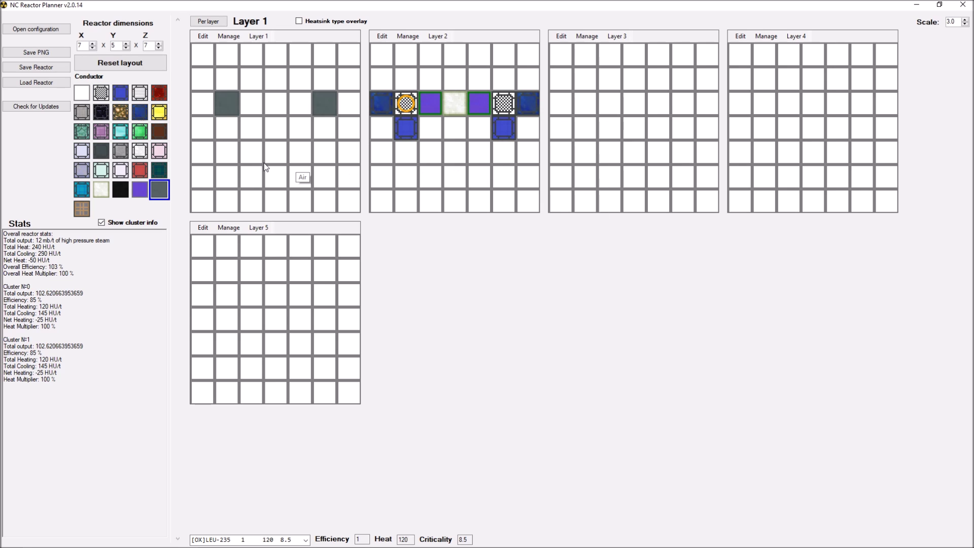
Step: Review the Beryllium moderator's factors and the Diamond and Water heatsinks' cooling and placement requirements, finishing with FuelCell selected
left_click(121, 93)
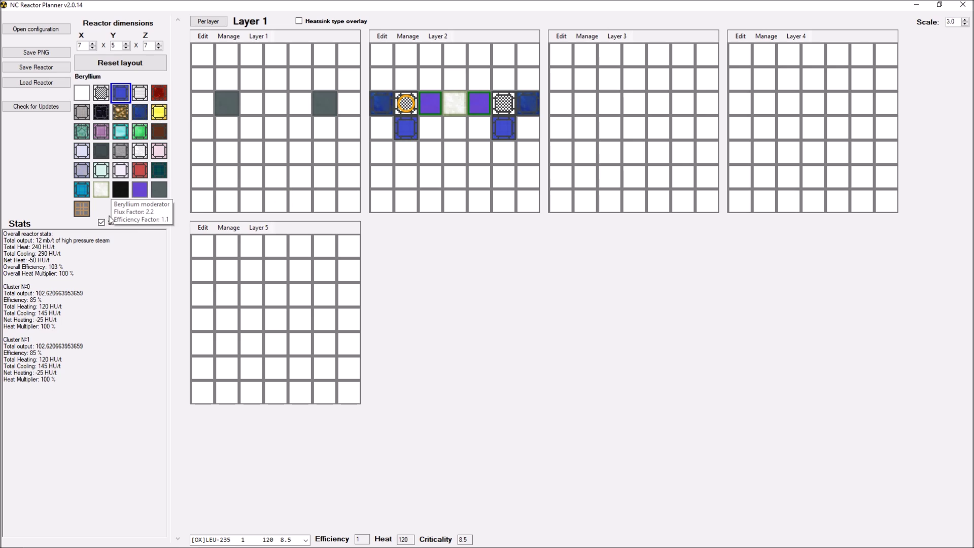
left_click(119, 133)
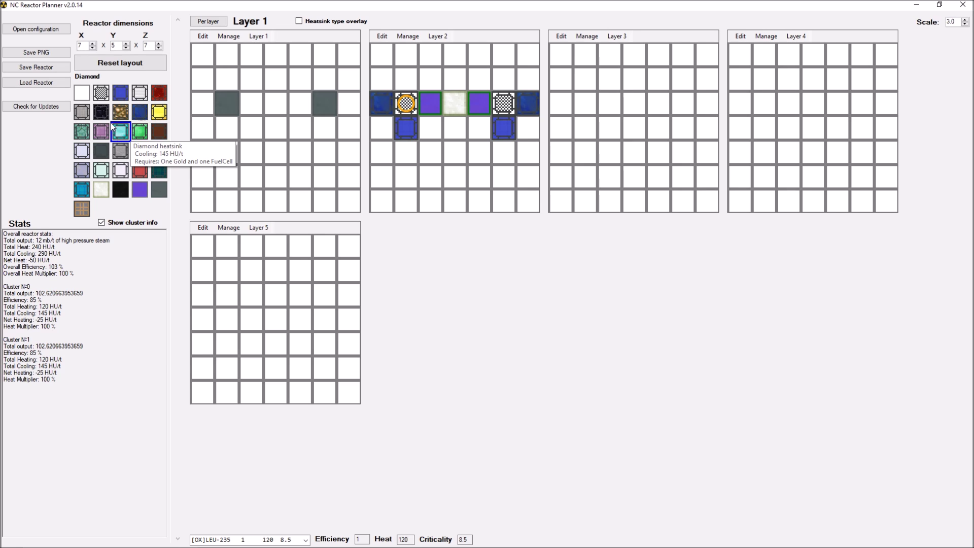
left_click(101, 112)
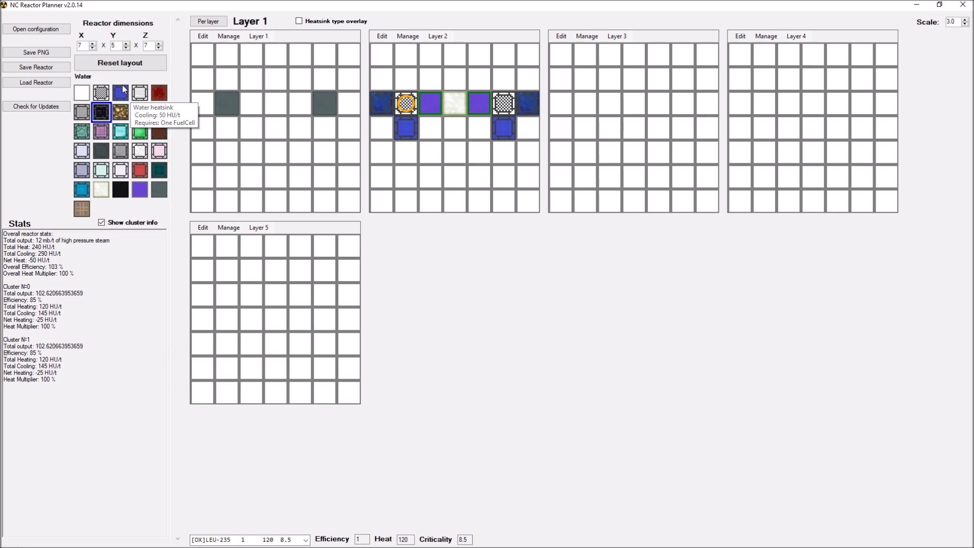
left_click(101, 92)
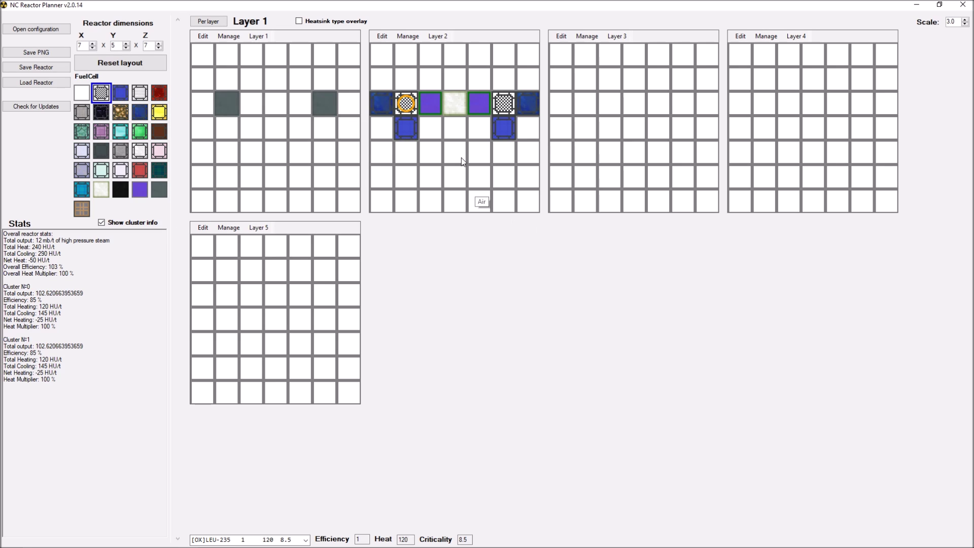
Step: Look at the save dialog for storing the reactor as a JSON file and leave it without saving
mouse_move(511, 99)
left_click(29, 68)
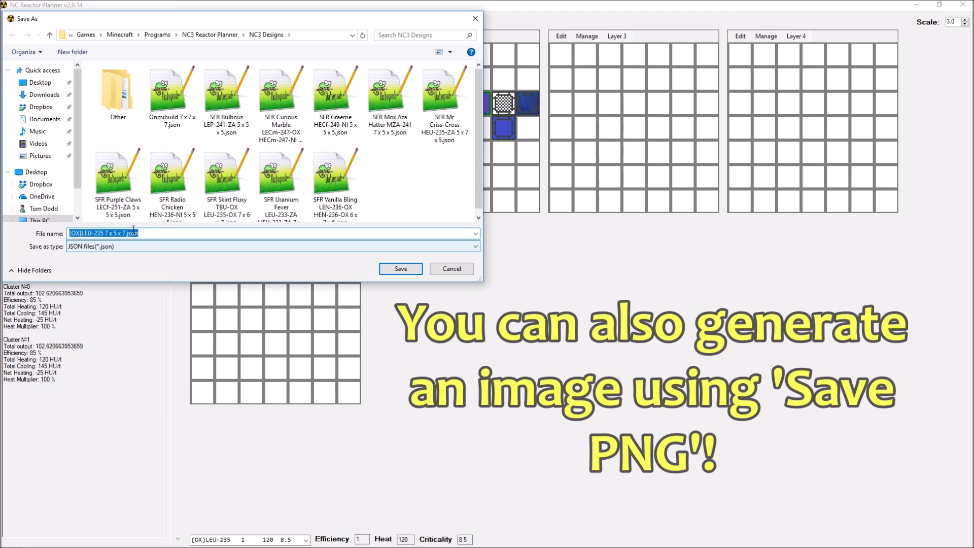
left_click(443, 268)
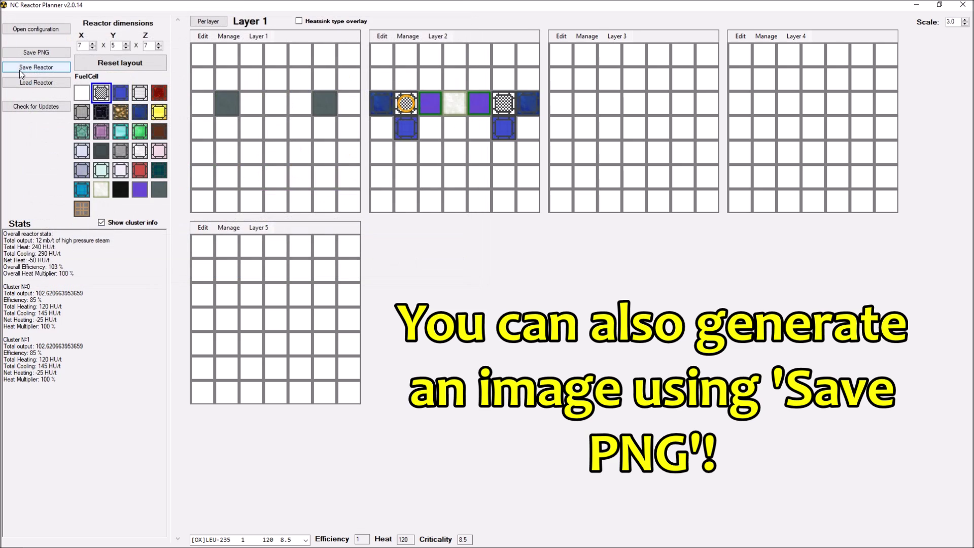
Step: Load the design SFR Uranium Fever LEU-233-ZA HEU-233-ZA 7 x 3 x 7.json and select Air as the component
left_click(25, 82)
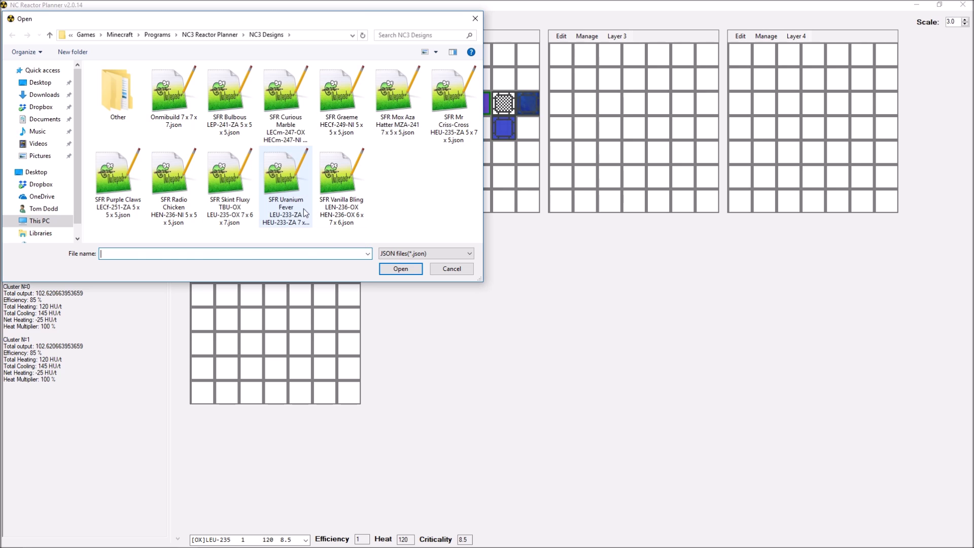
left_click(276, 198)
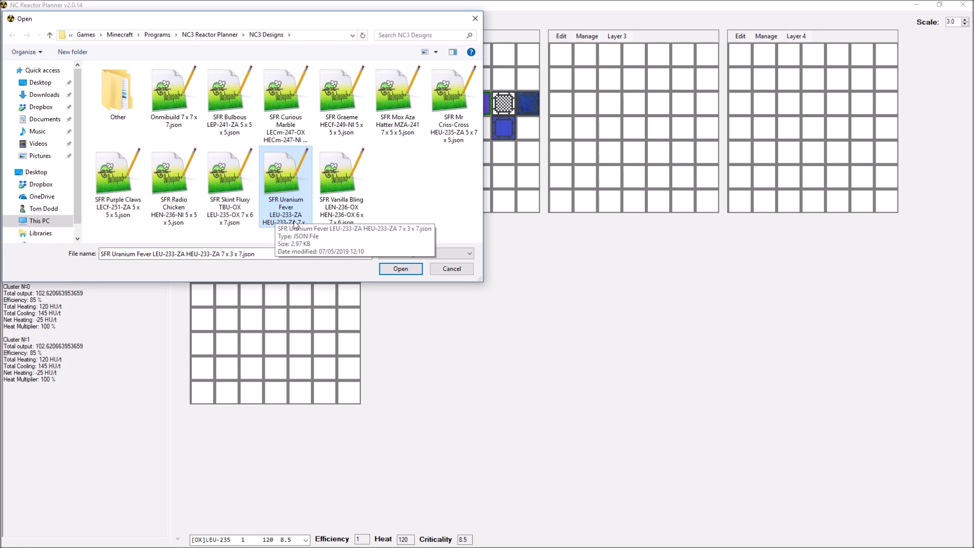
left_click(399, 268)
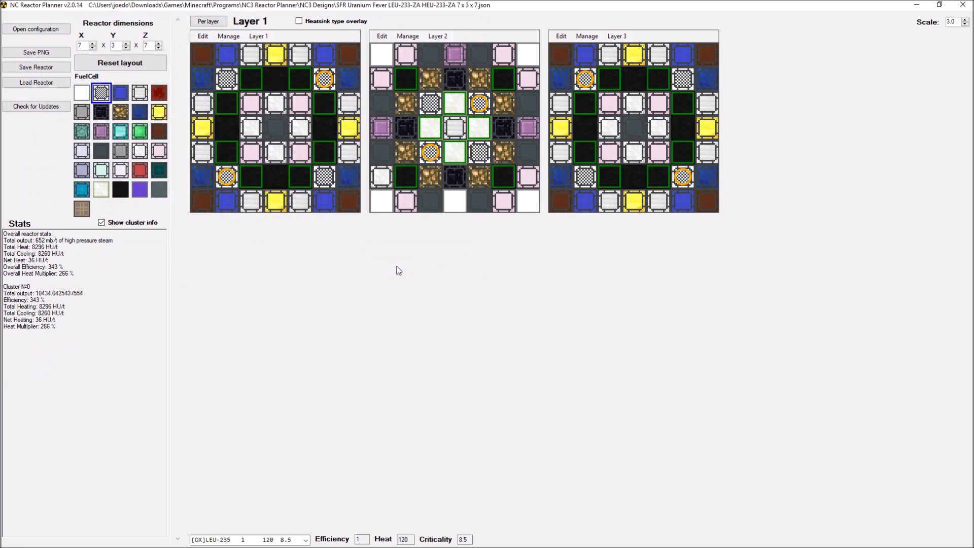
left_click(81, 94)
mouse_move(512, 209)
Step: Load the design SFR Bulbous LEP-241-ZA 5 x 5 x 5.json and try clearing a fuel cell in Layer 1
left_click(34, 84)
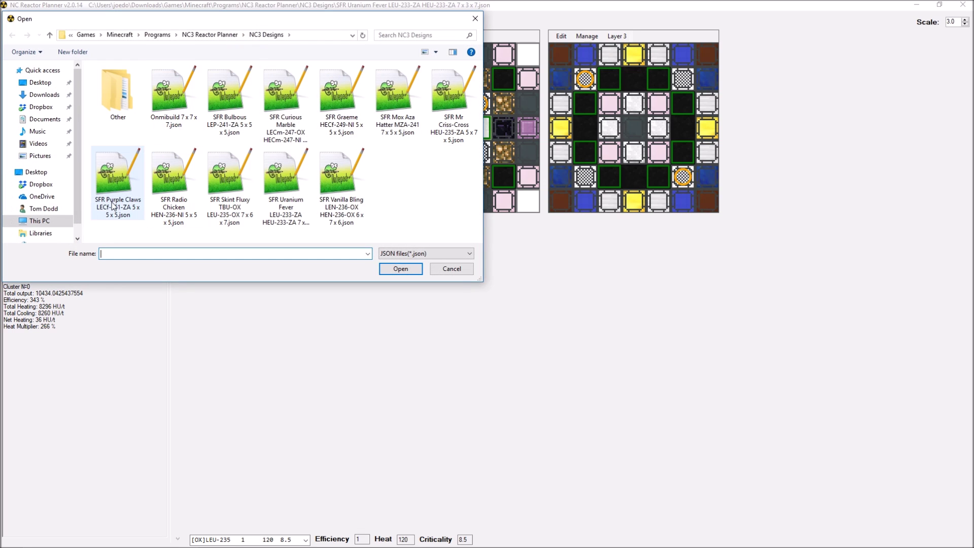
double_click(230, 109)
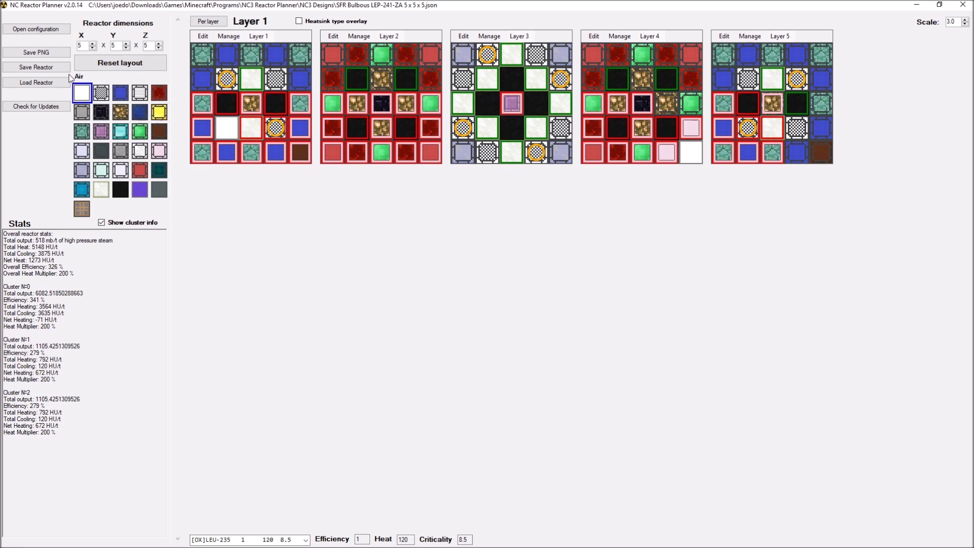
left_click(36, 67)
left_click(448, 268)
Step: Reload SFR Bulbous LEP-241-ZA 5 x 5 x 5.json to restore the original layout
left_click(36, 86)
left_click(231, 120)
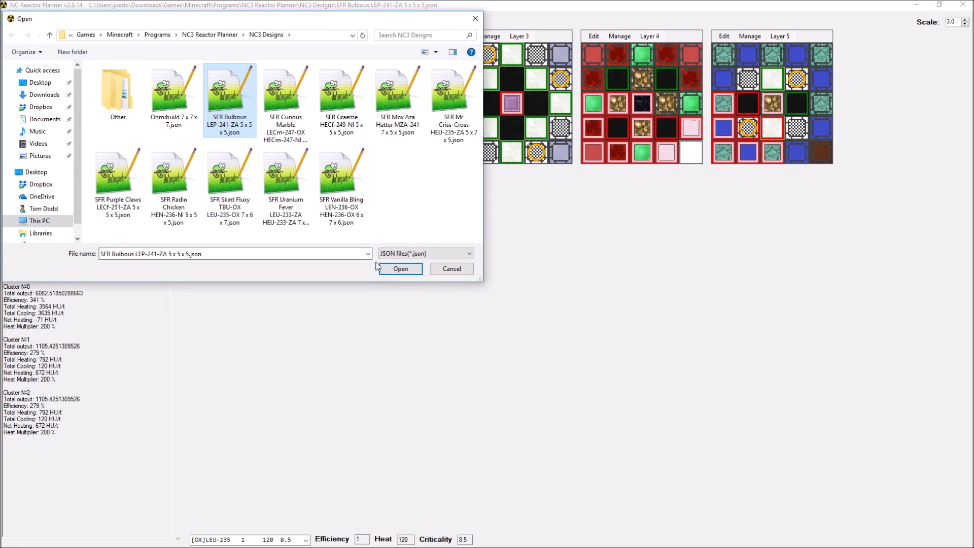
left_click(388, 271)
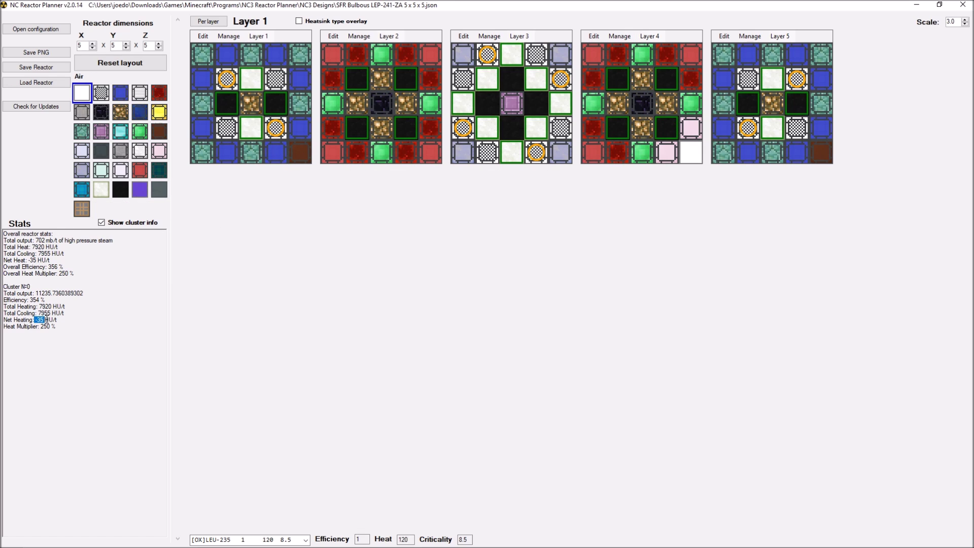
Step: Examine the SFR Bulbous cluster's net heating, the reactor's total output, and the details of a primed fuel cell in Layer 3
left_click_drag(46, 319, 56, 318)
triple_click(53, 321)
left_click(52, 321)
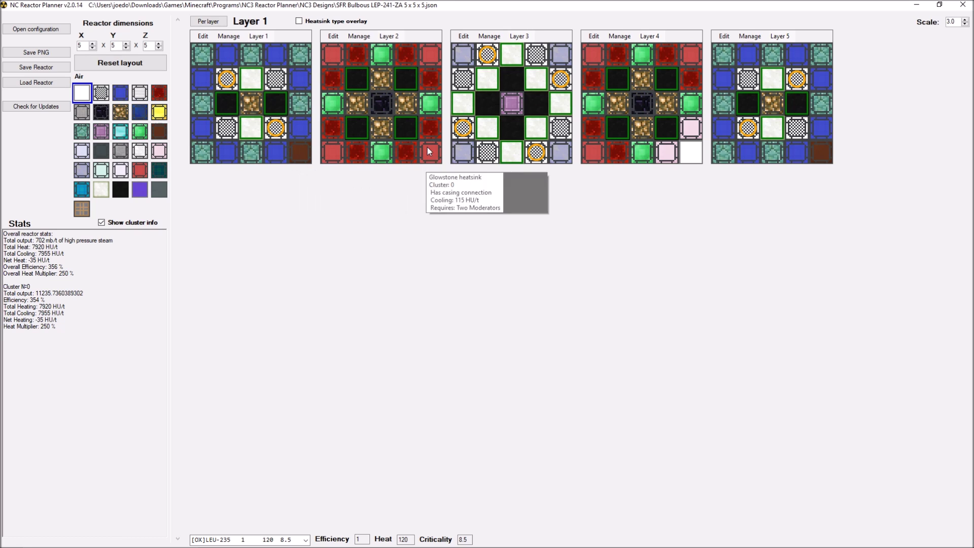
triple_click(27, 320)
left_click(43, 316)
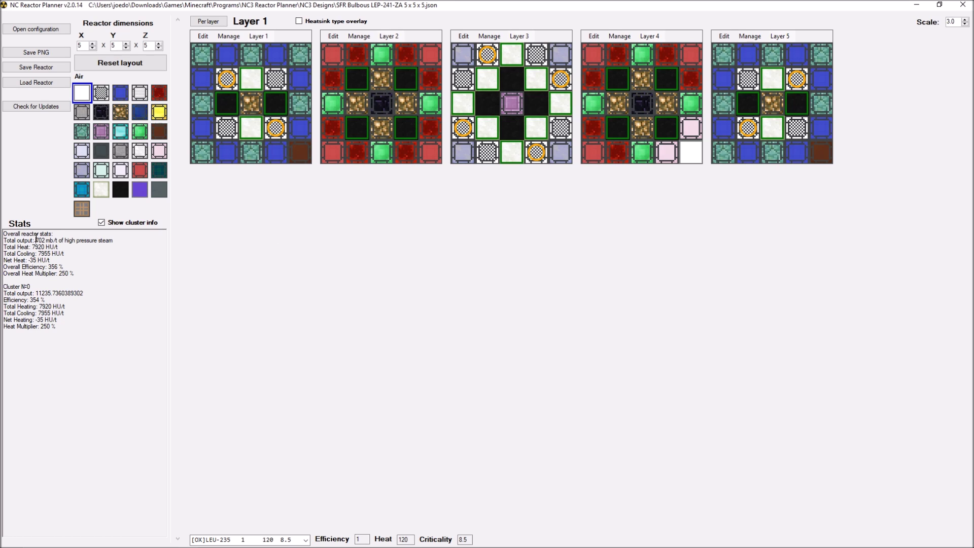
left_click(56, 236)
mouse_move(574, 89)
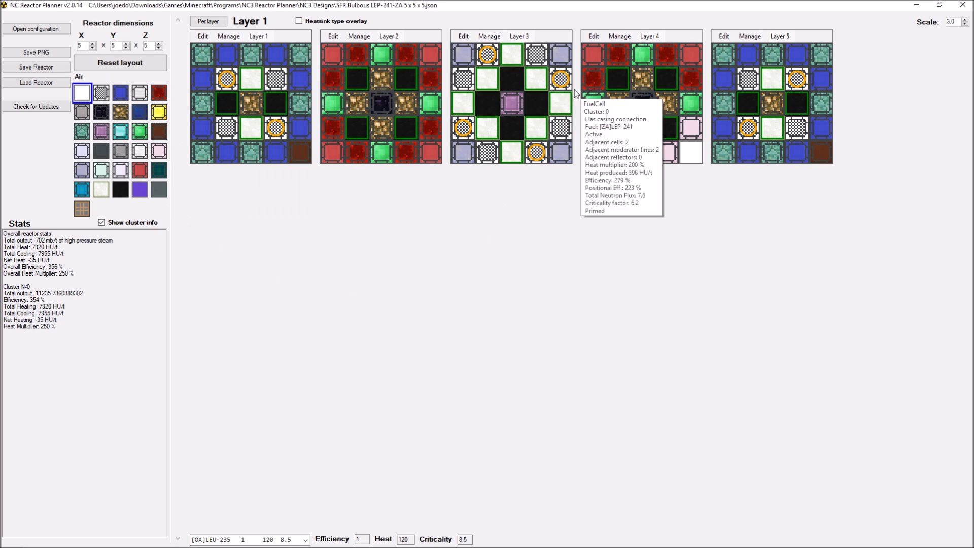